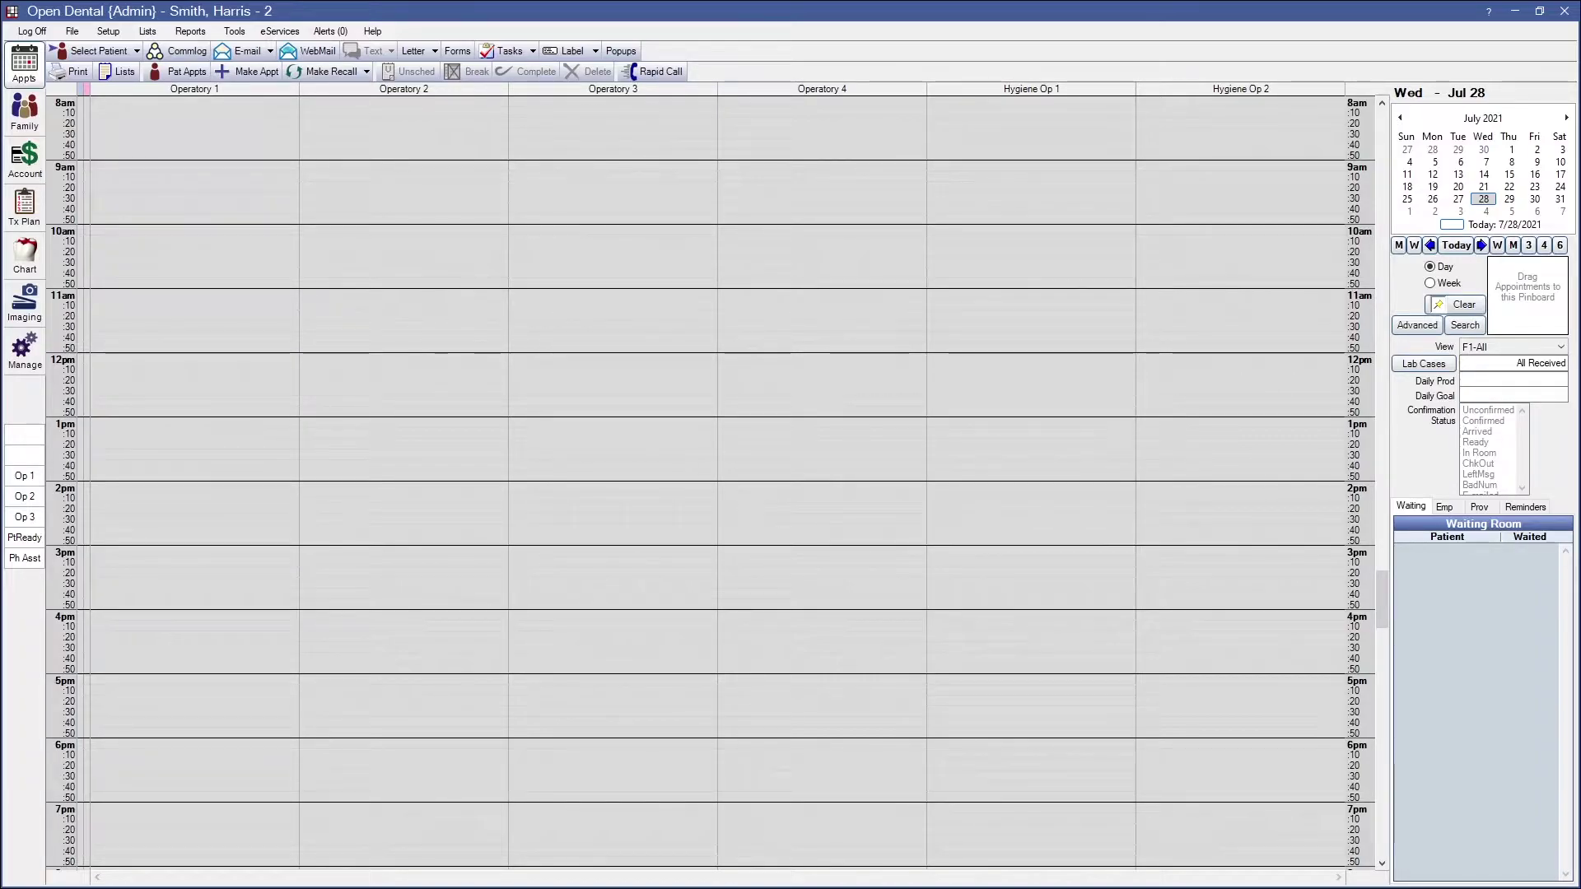
Open the Patient Portal settings from the eServices Setup dialog
{"action": "left_click", "coordinate": [280, 31]}
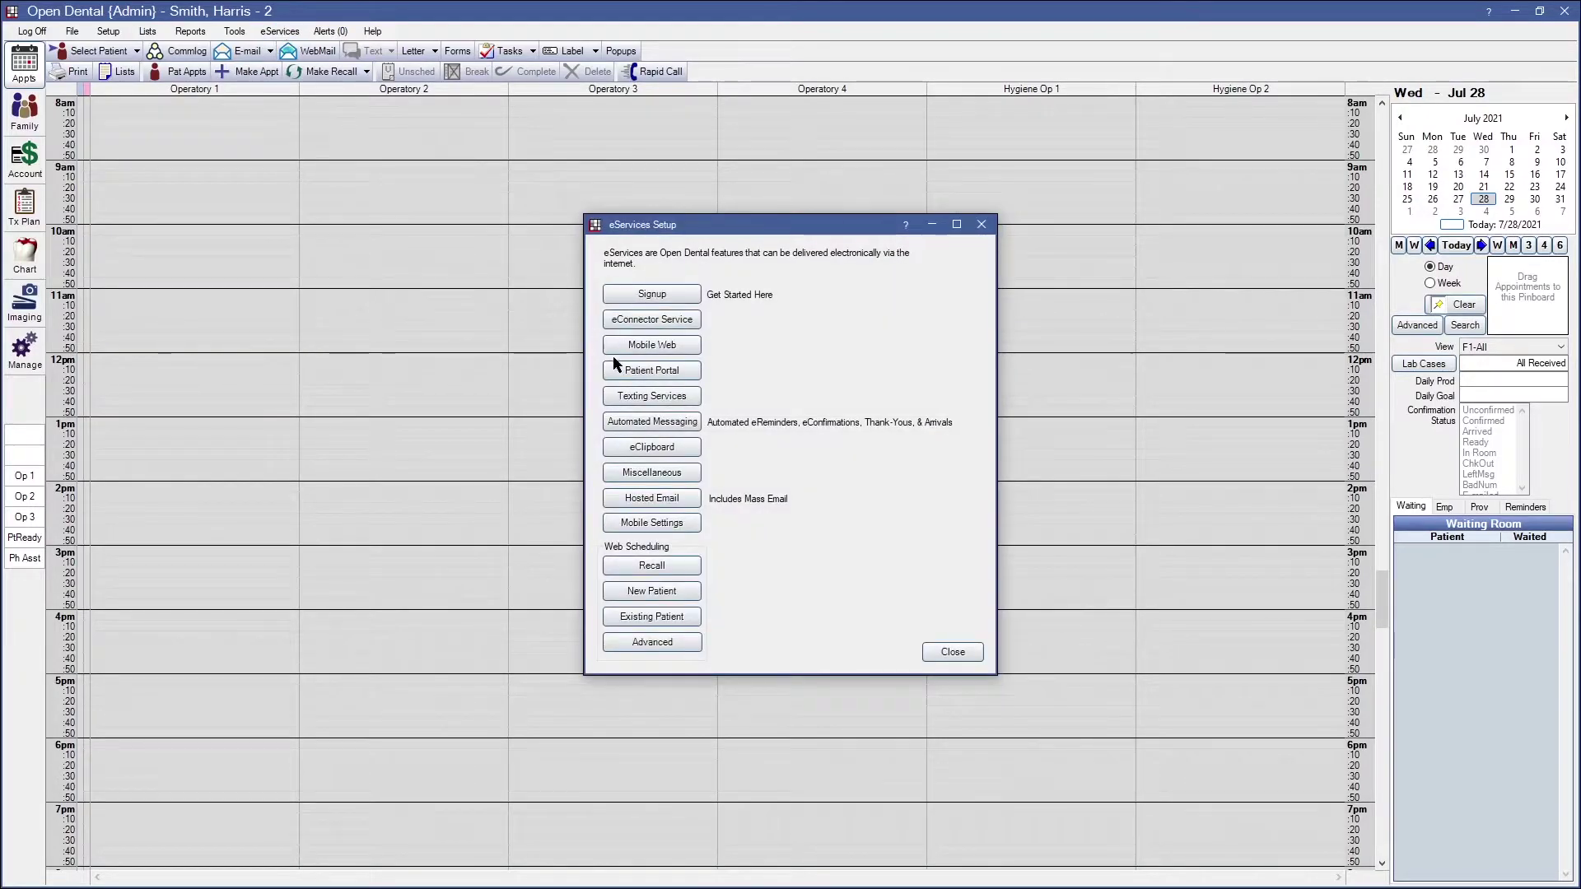
{"action": "left_click", "coordinate": [650, 370]}
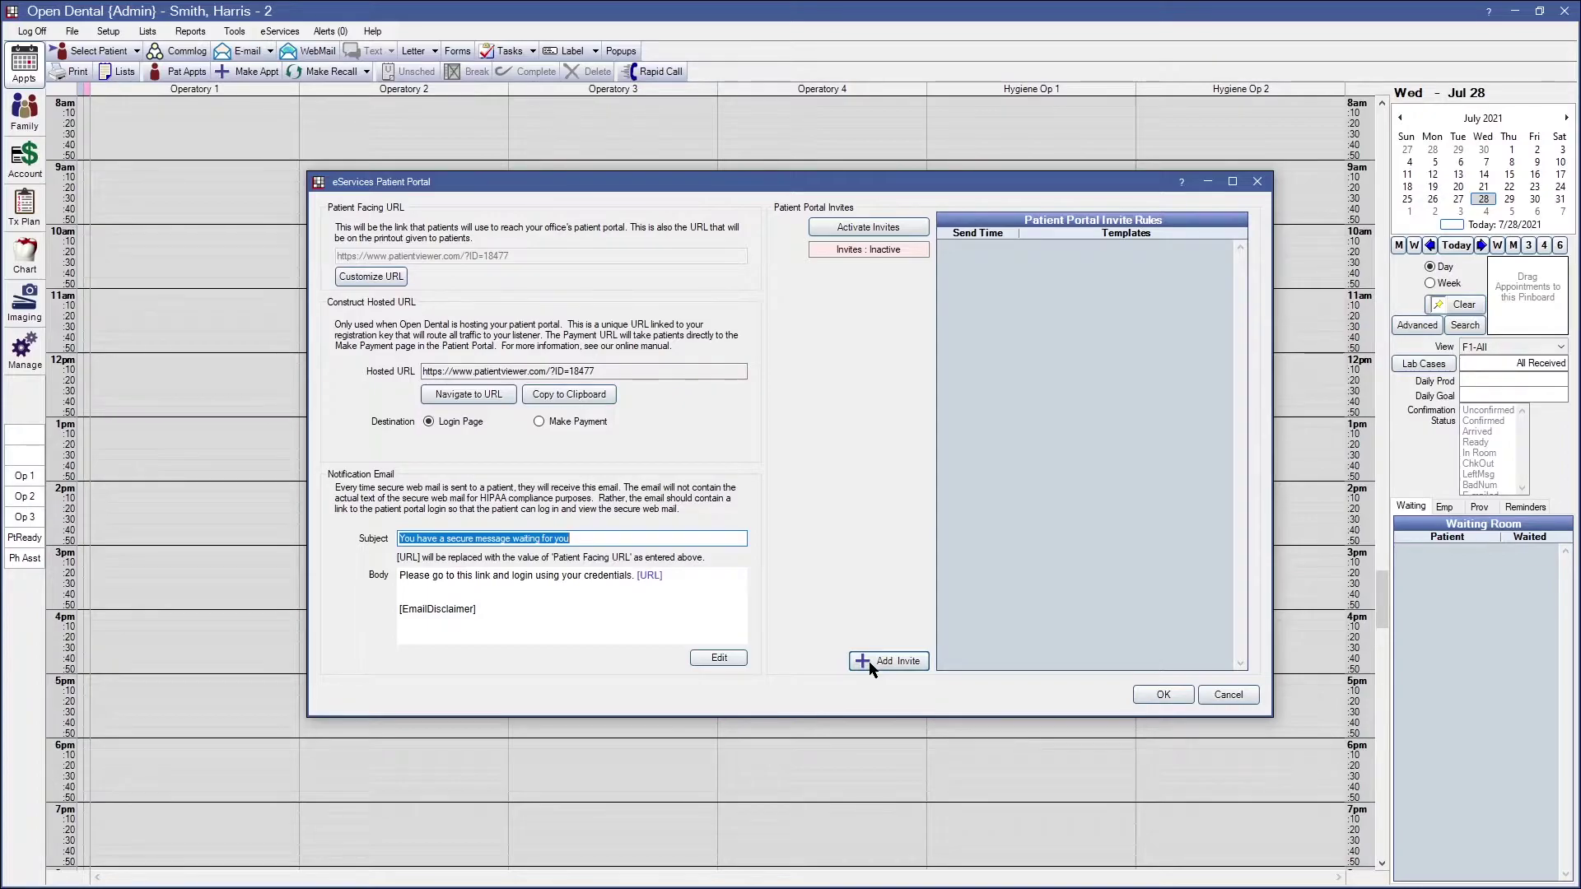
Add a new portal invite rule sending 7 days before the appointment
{"action": "left_click", "coordinate": [870, 664]}
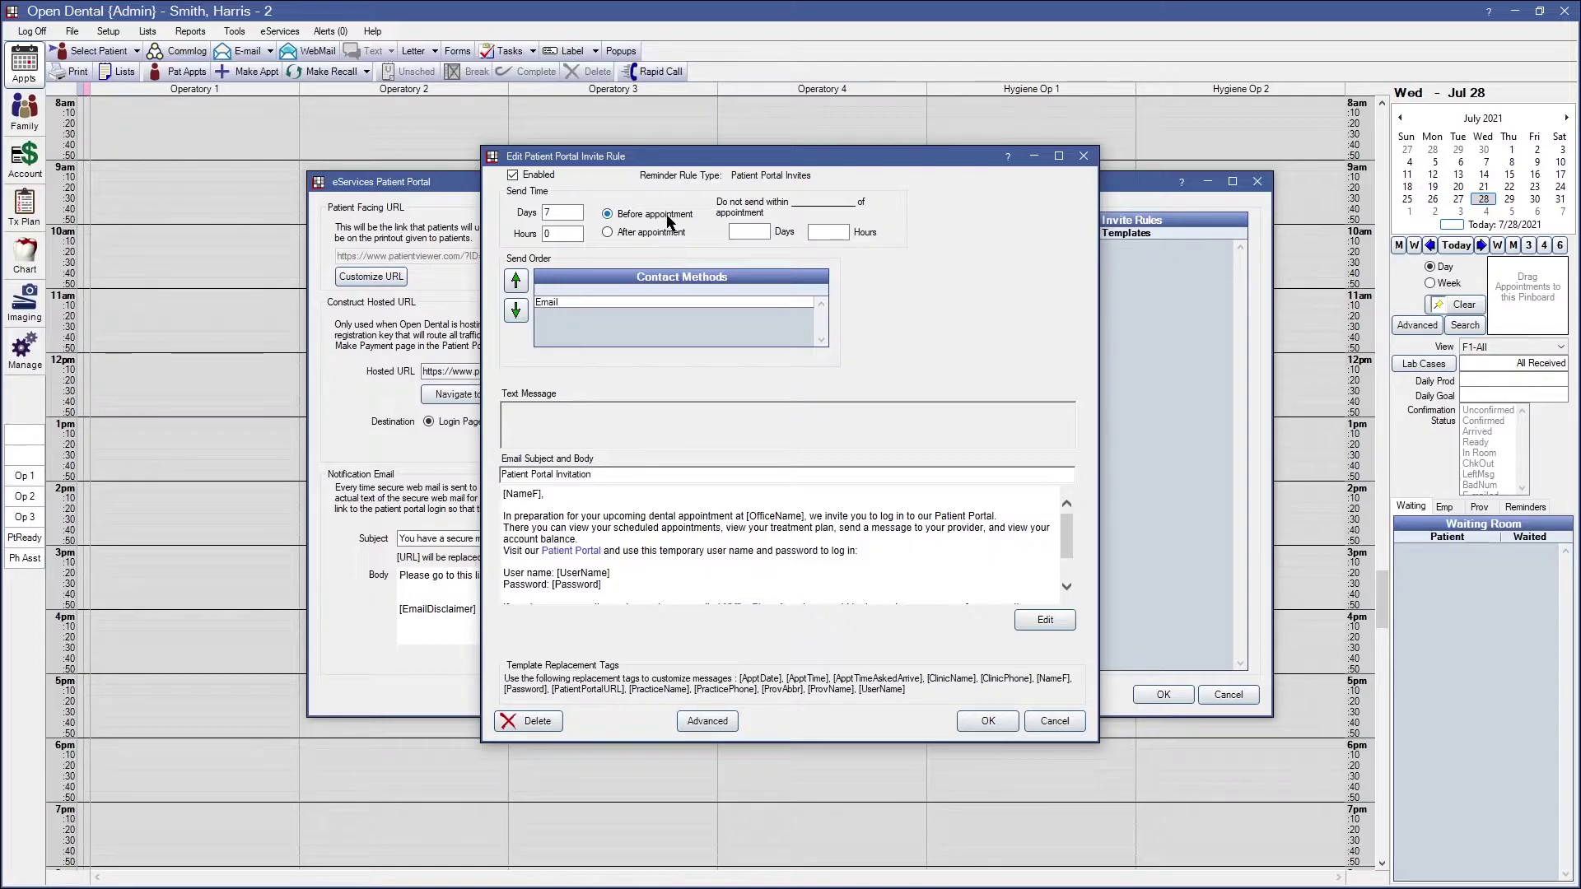
{"action": "left_click", "coordinate": [636, 237]}
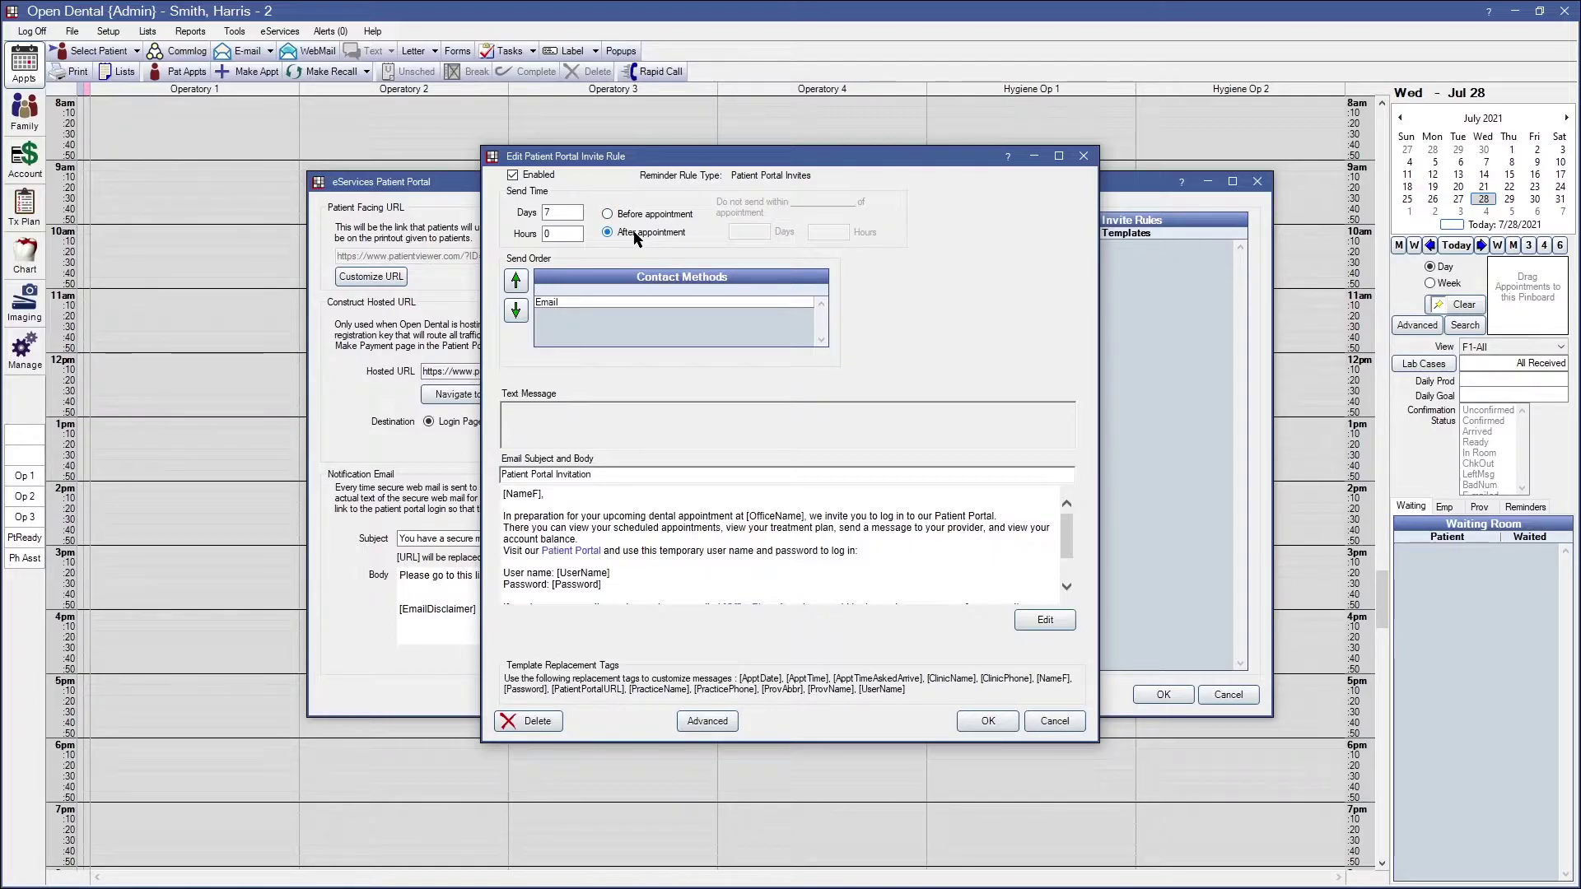
{"action": "double_click", "coordinate": [568, 213]}
{"action": "left_click", "coordinate": [607, 214]}
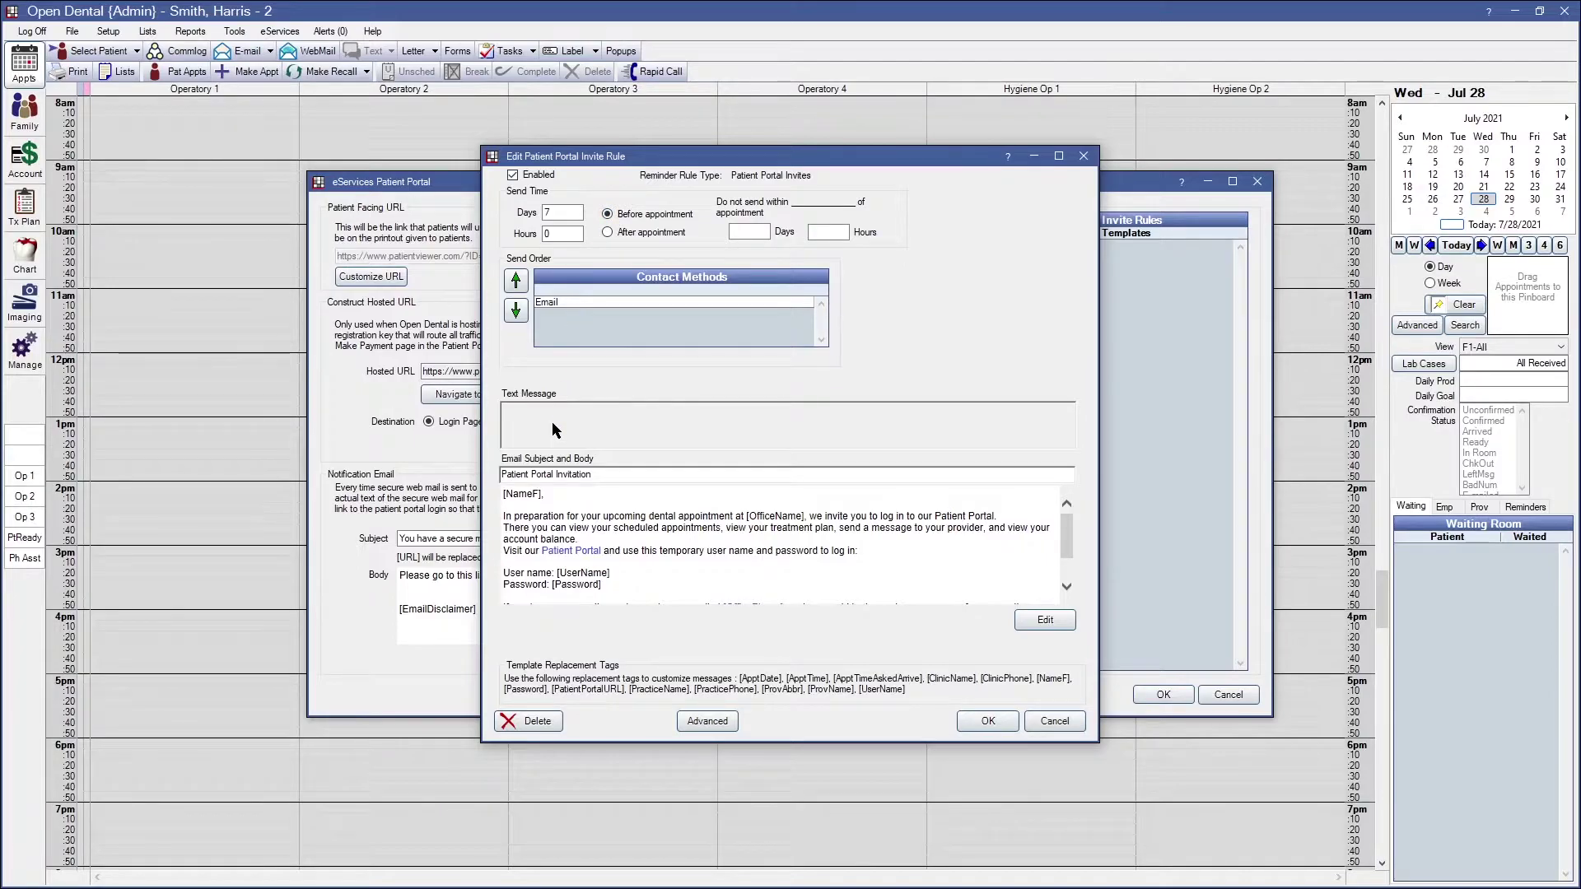
{"action": "scroll", "coordinate": [560, 552], "scroll_direction": "down", "scroll_amount": 2}
{"action": "scroll", "coordinate": [609, 552], "scroll_direction": "up", "scroll_amount": 2}
Review the Patient Portal Invitation email subject and body, then save the rule
{"action": "left_click_drag", "start_coordinate": [614, 475], "coordinate": [482, 498]}
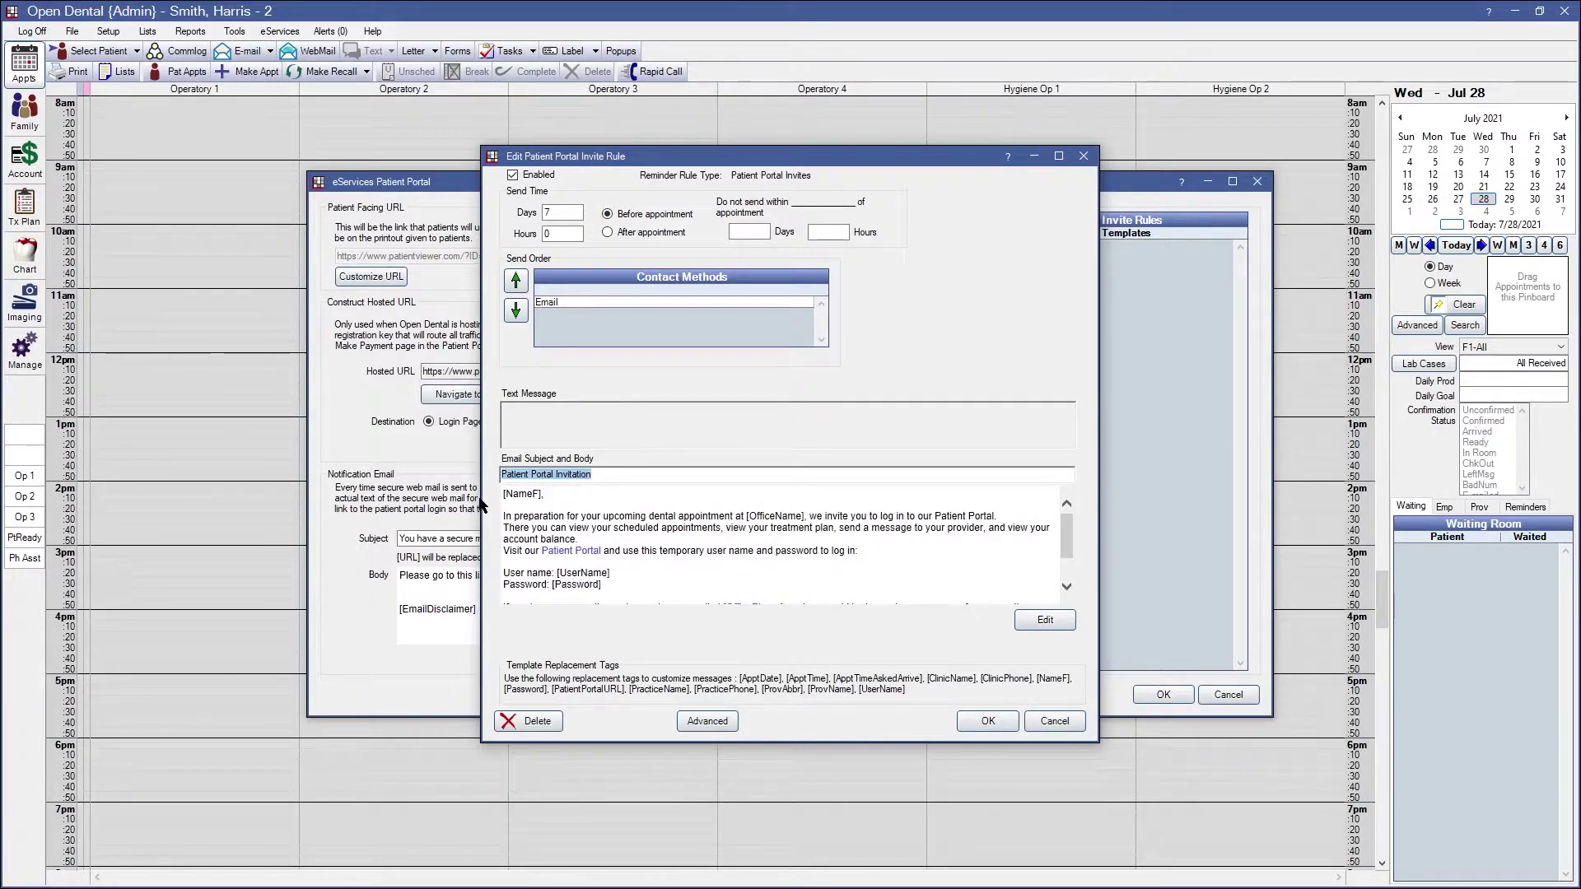
{"action": "left_click", "coordinate": [671, 504]}
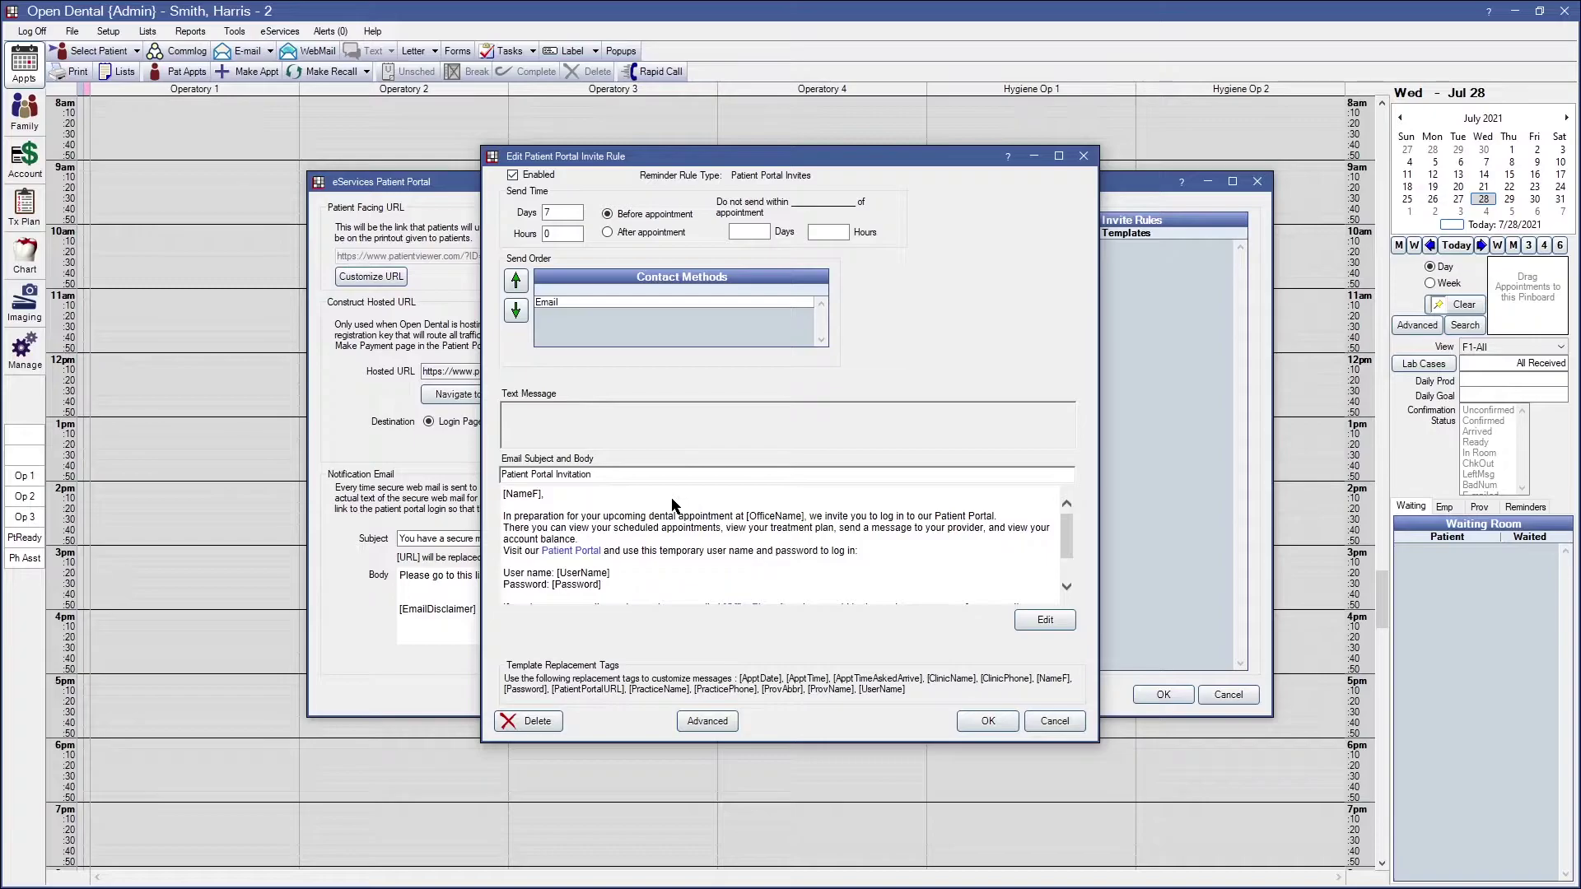
{"action": "left_click", "coordinate": [1043, 620]}
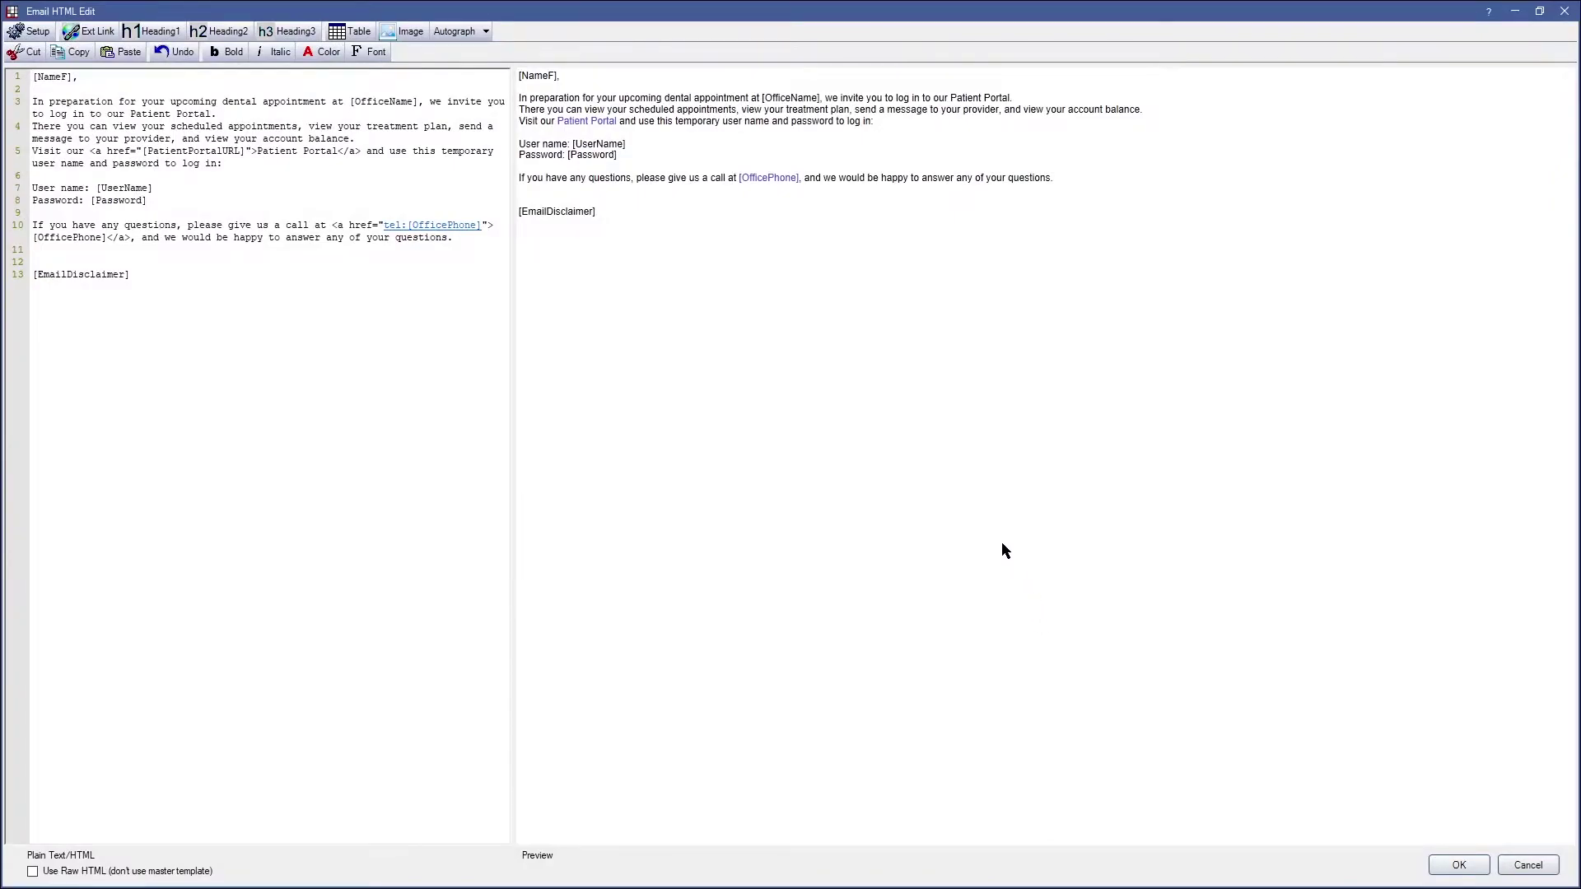
{"action": "left_click", "coordinate": [1454, 865]}
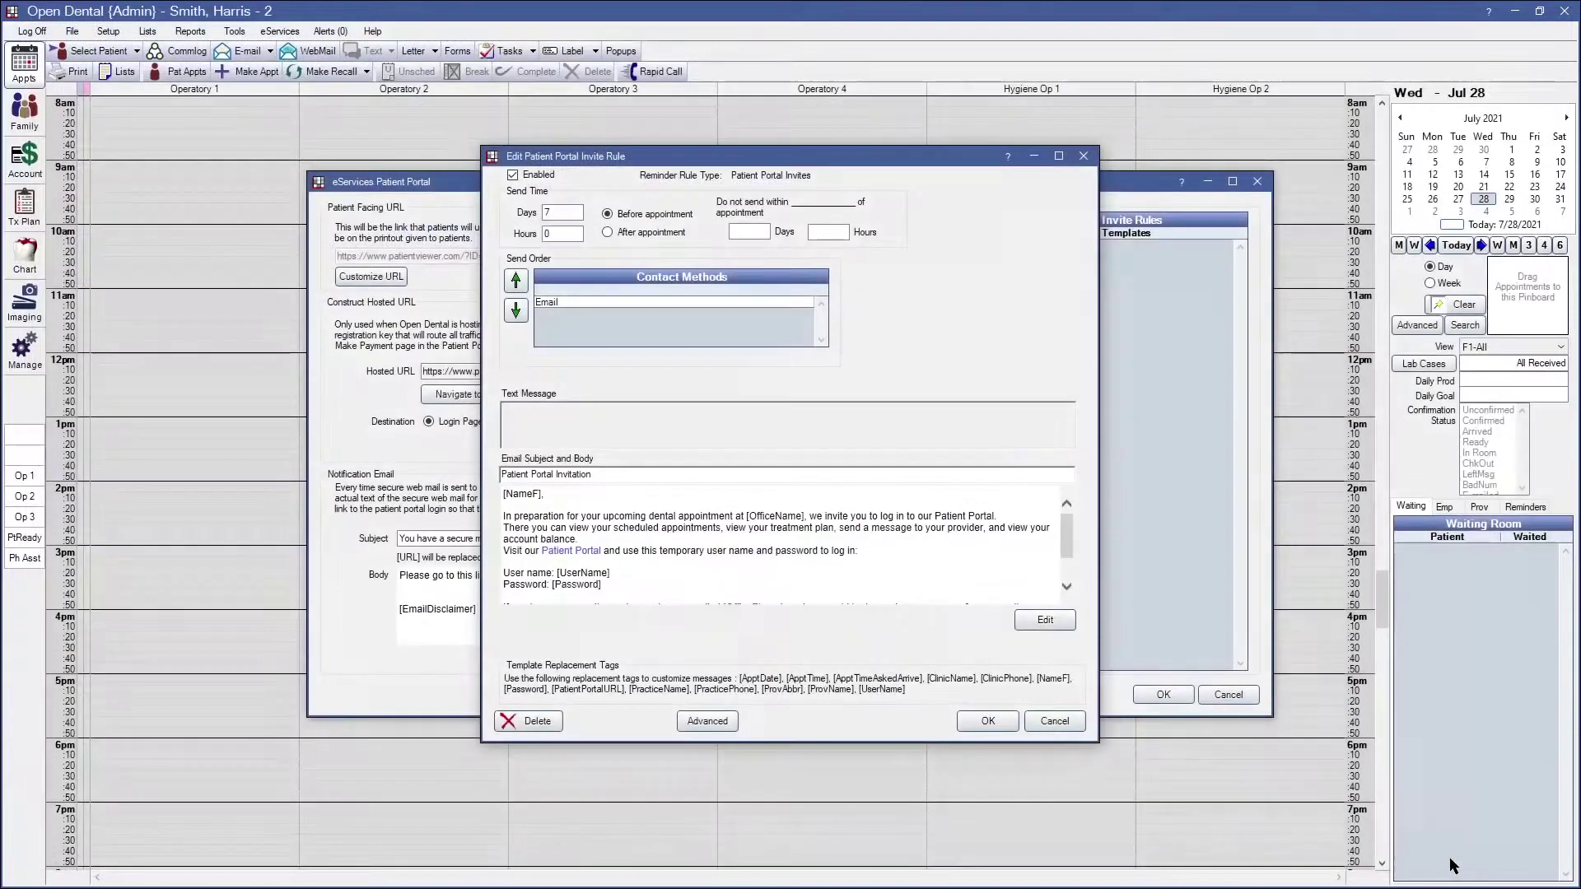
{"action": "left_click", "coordinate": [962, 723]}
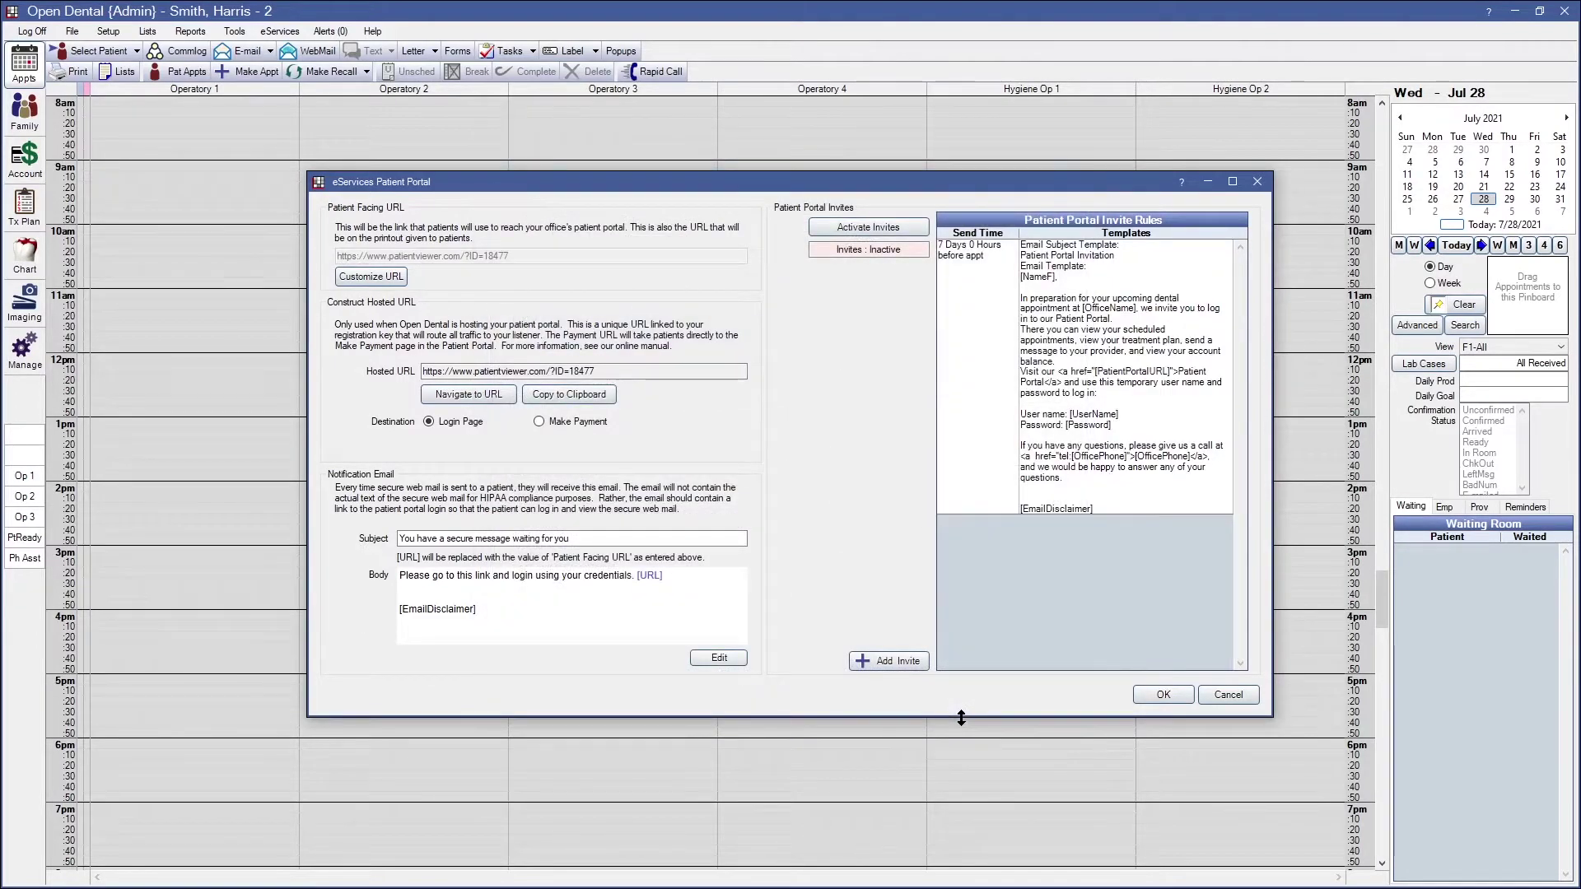
Activate patient portal invites, save the portal settings and close eServices Setup
{"action": "left_click", "coordinate": [1067, 411]}
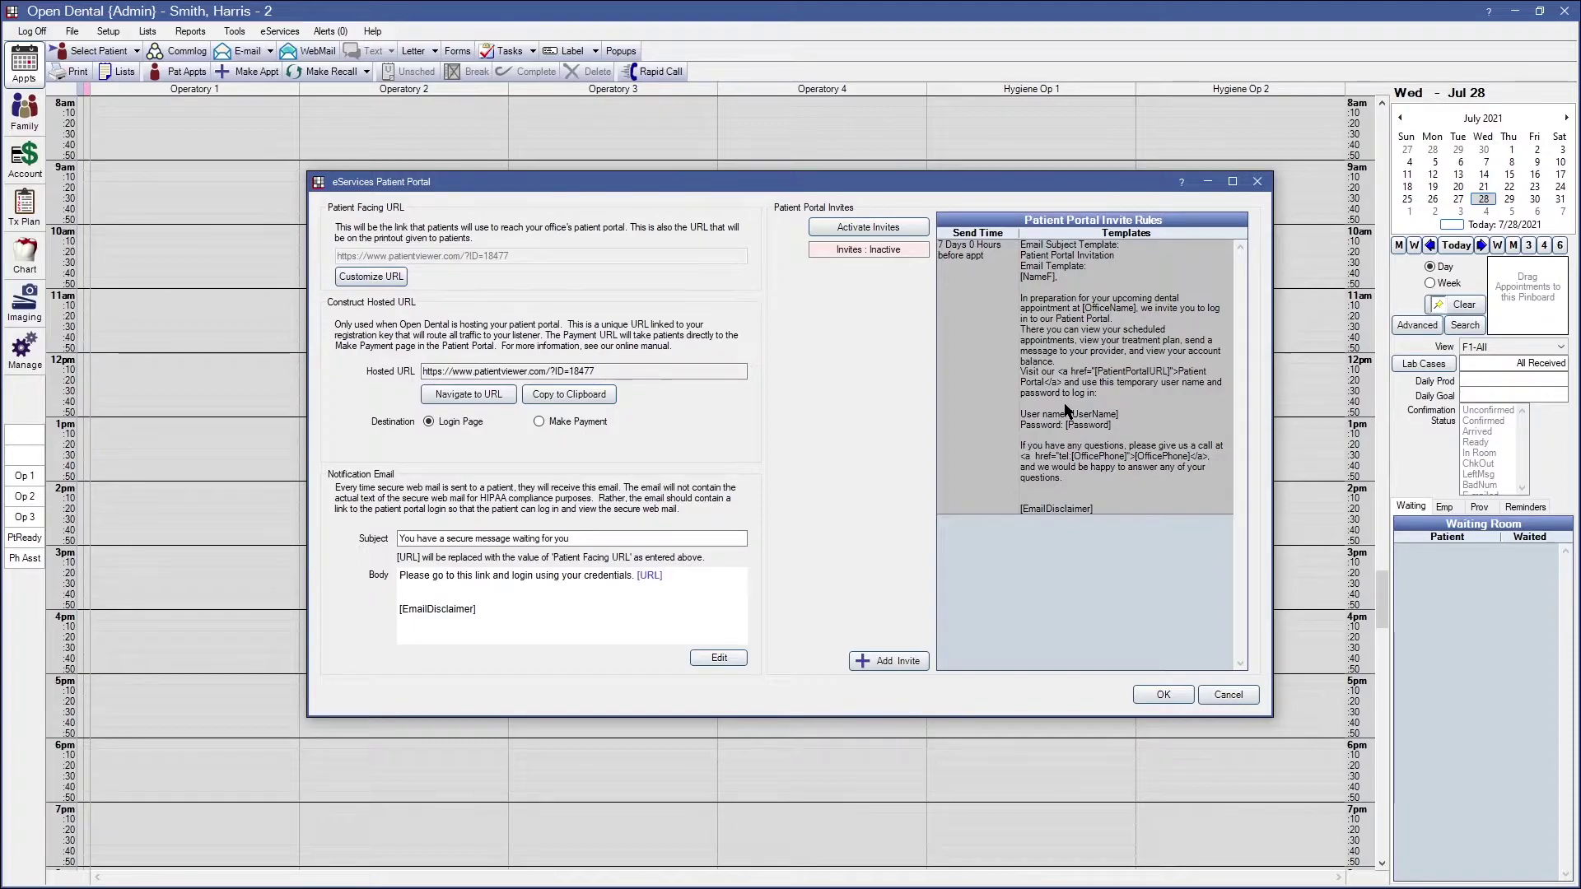
{"action": "left_click", "coordinate": [901, 230]}
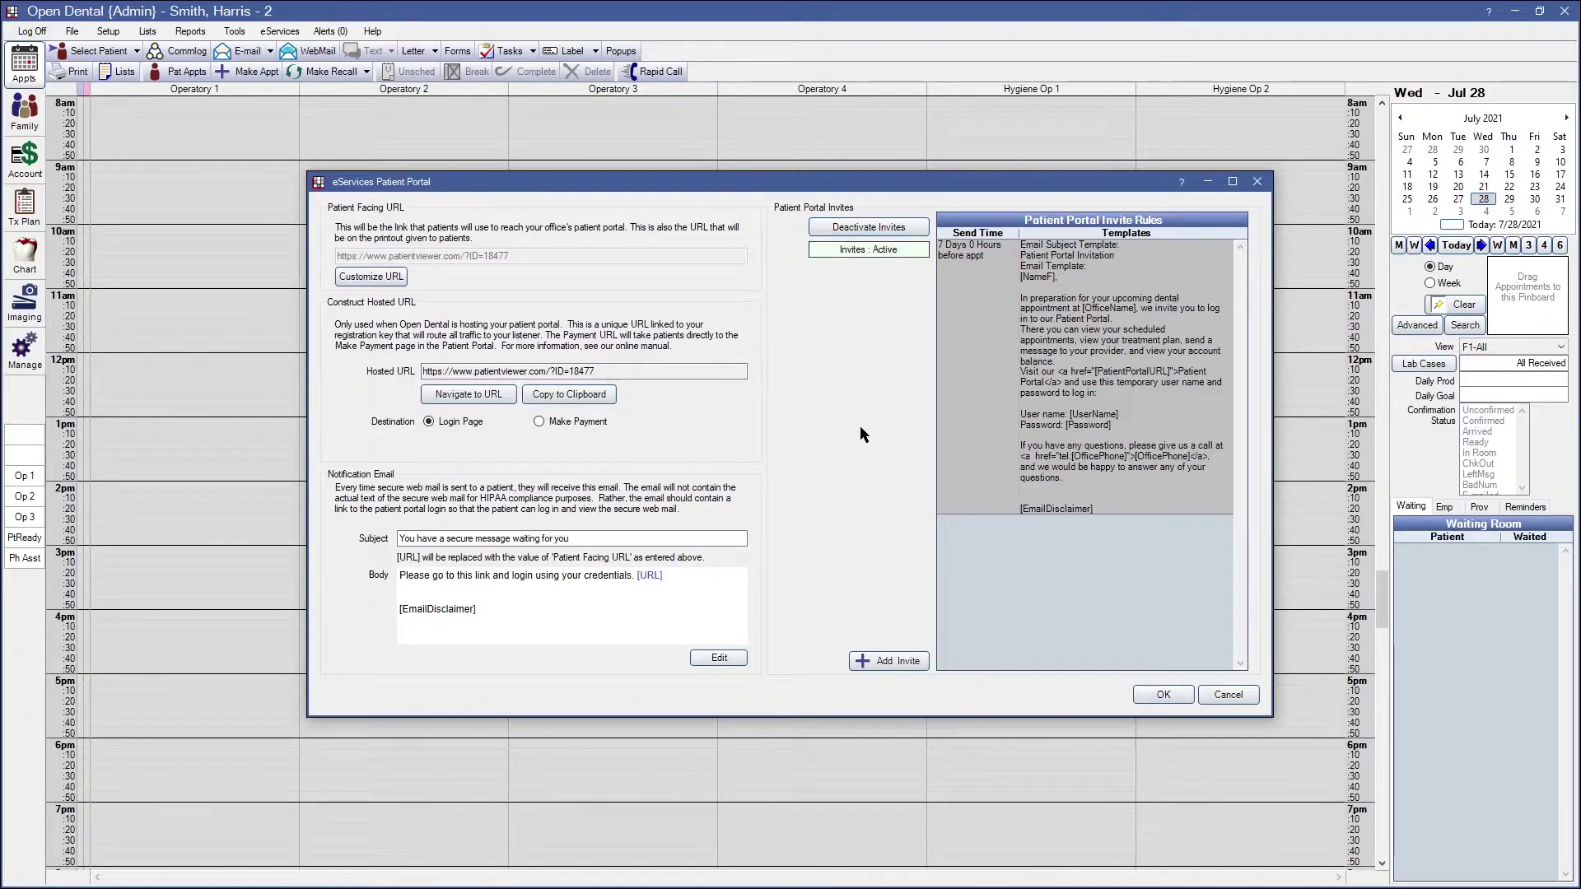
{"action": "left_click_drag", "start_coordinate": [907, 252], "coordinate": [803, 262]}
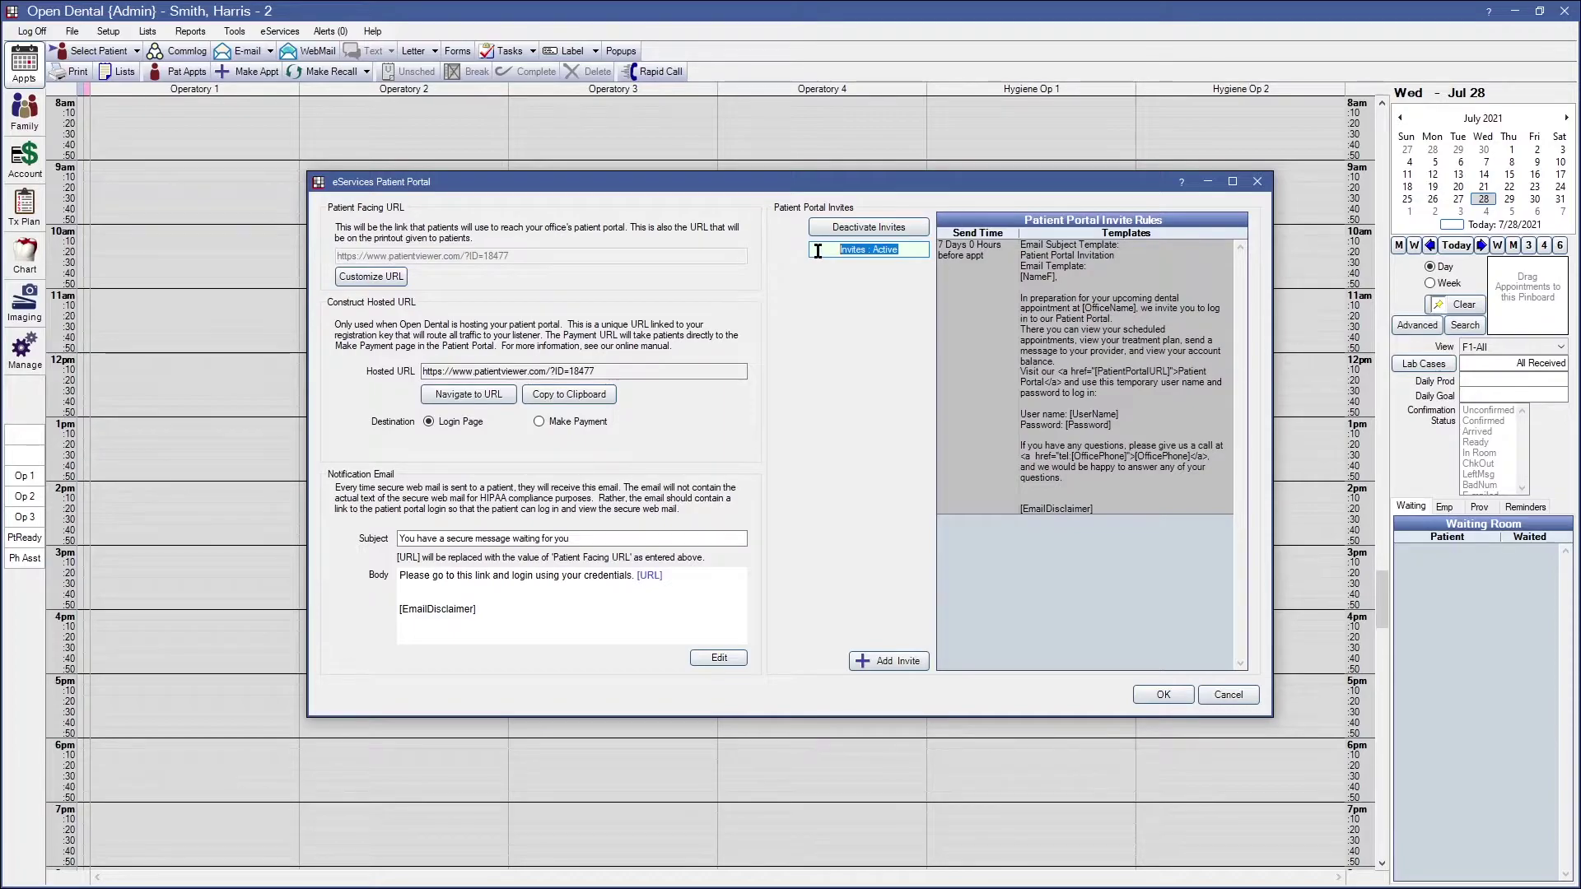
{"action": "left_click", "coordinate": [818, 252]}
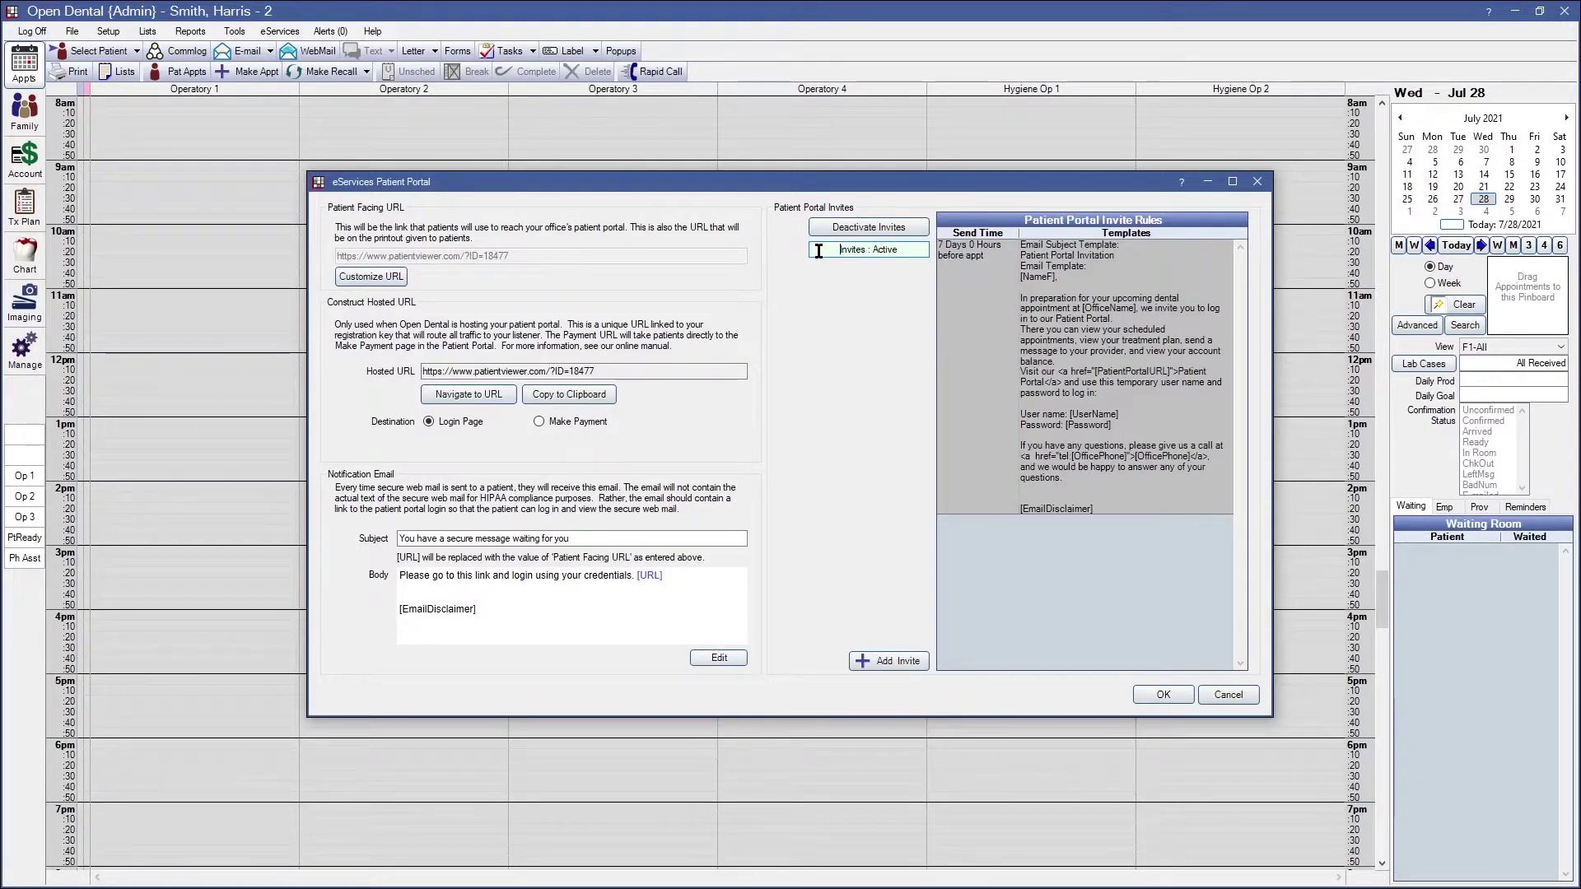
{"action": "left_click", "coordinate": [1164, 696]}
{"action": "left_click", "coordinate": [953, 652]}
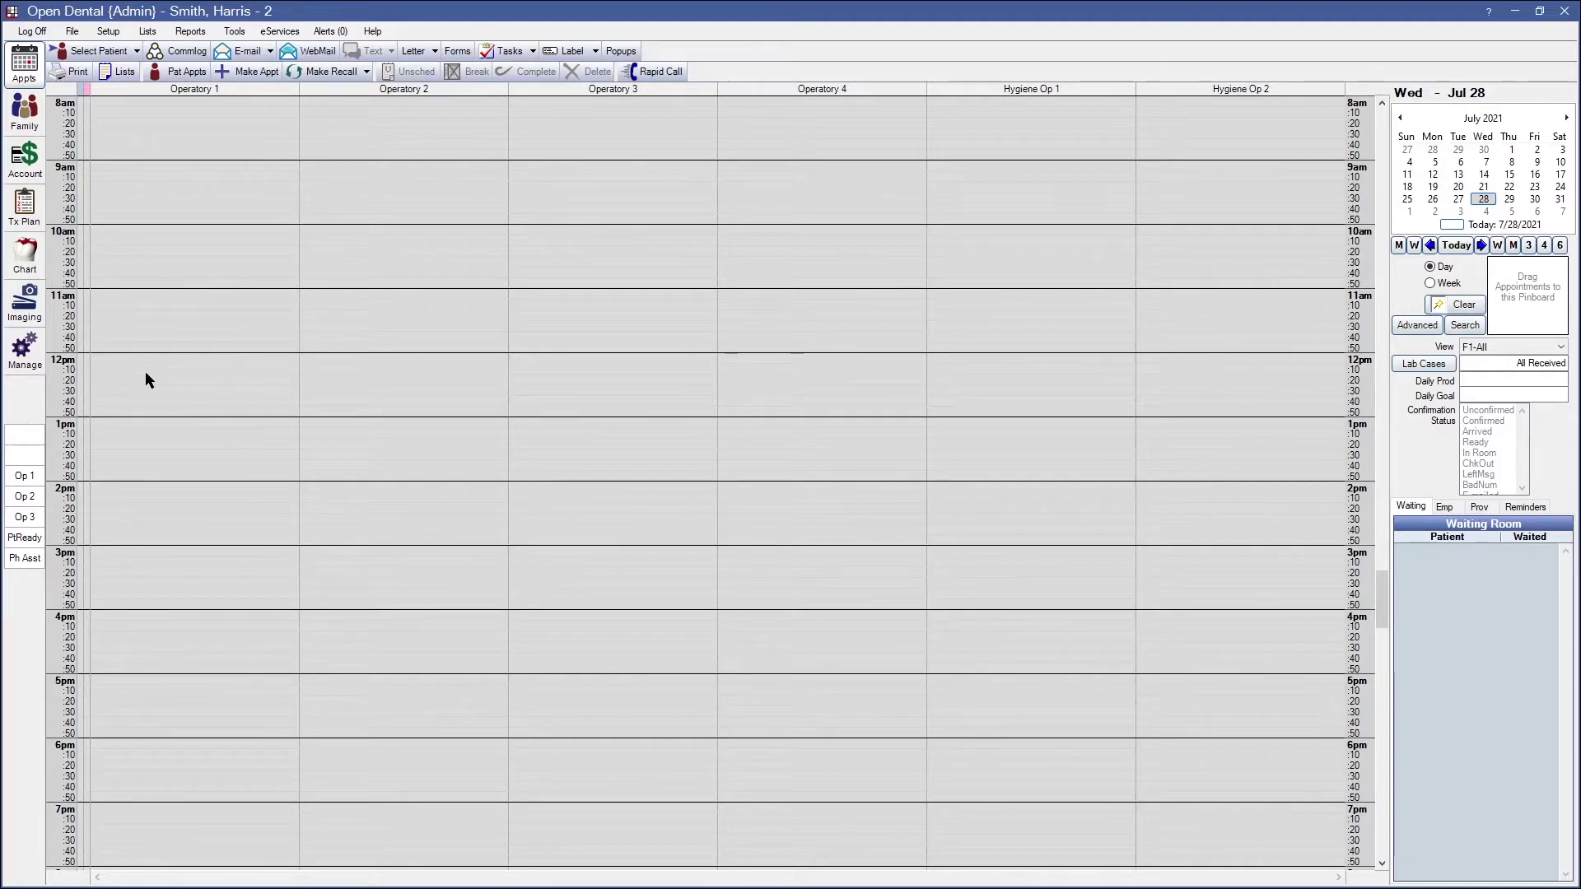
From the Chart, open Display Fields for the Chart Patient Information category
{"action": "left_click", "coordinate": [35, 262]}
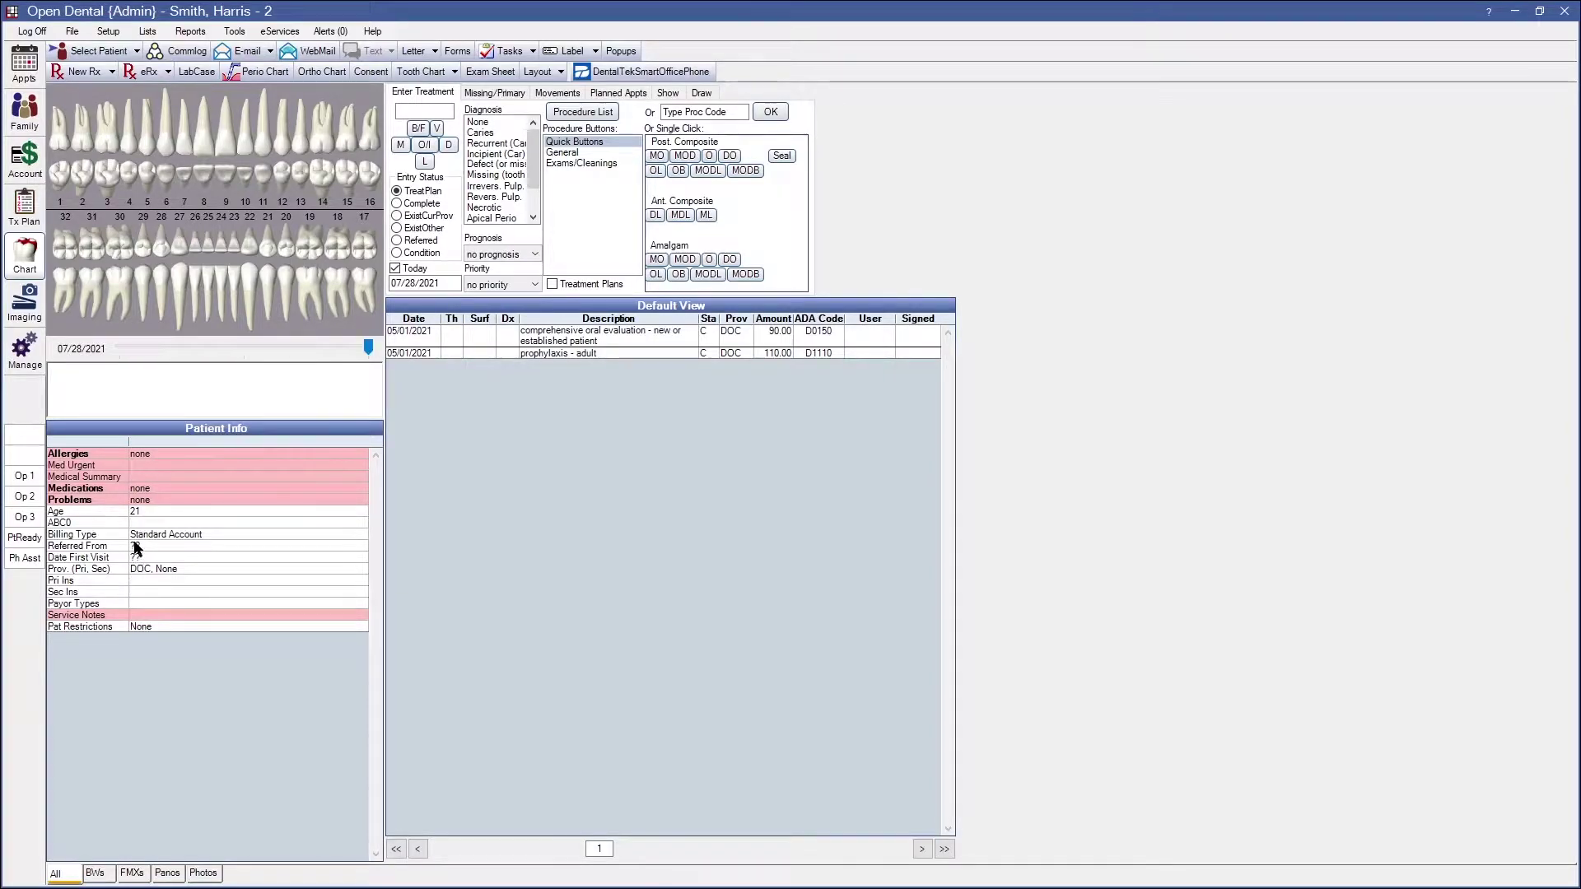
{"action": "left_click", "coordinate": [108, 31]}
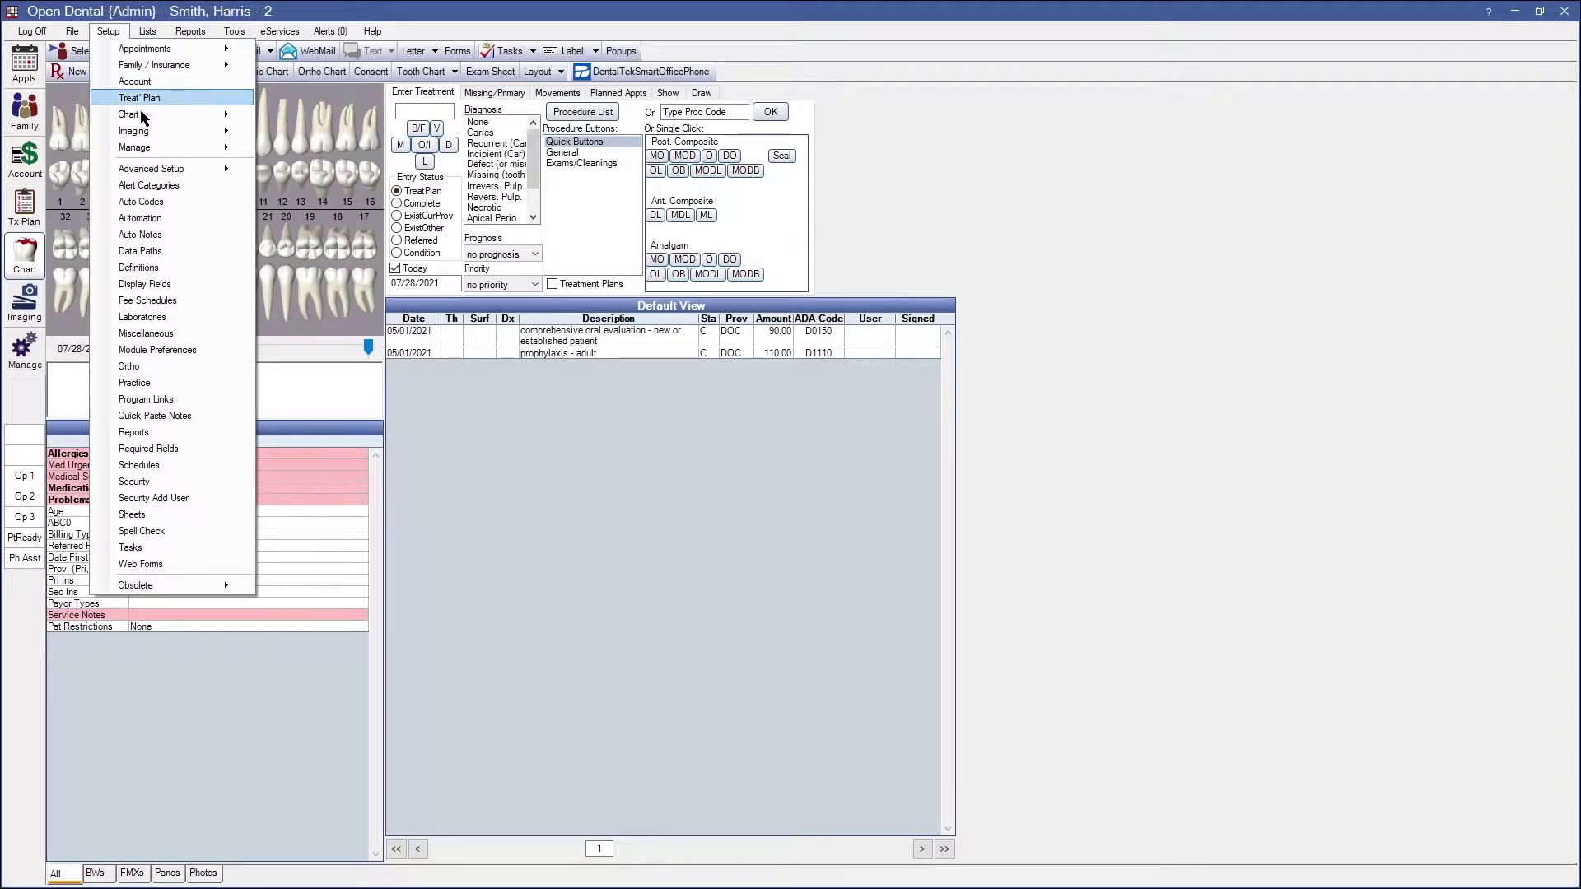
{"action": "left_click", "coordinate": [156, 284]}
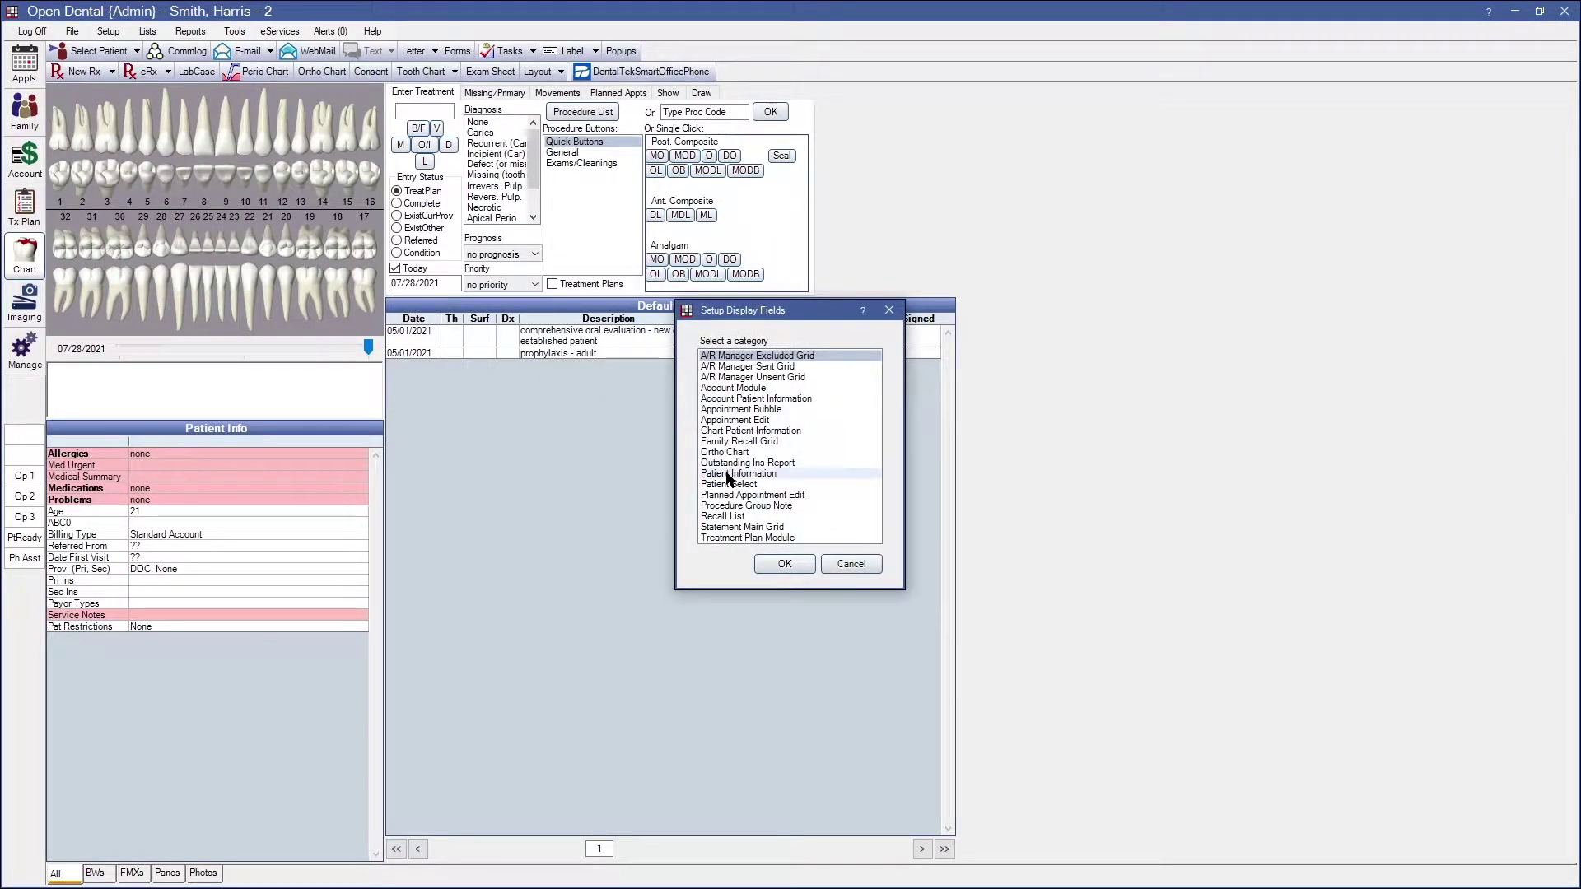
{"action": "left_click", "coordinate": [750, 430]}
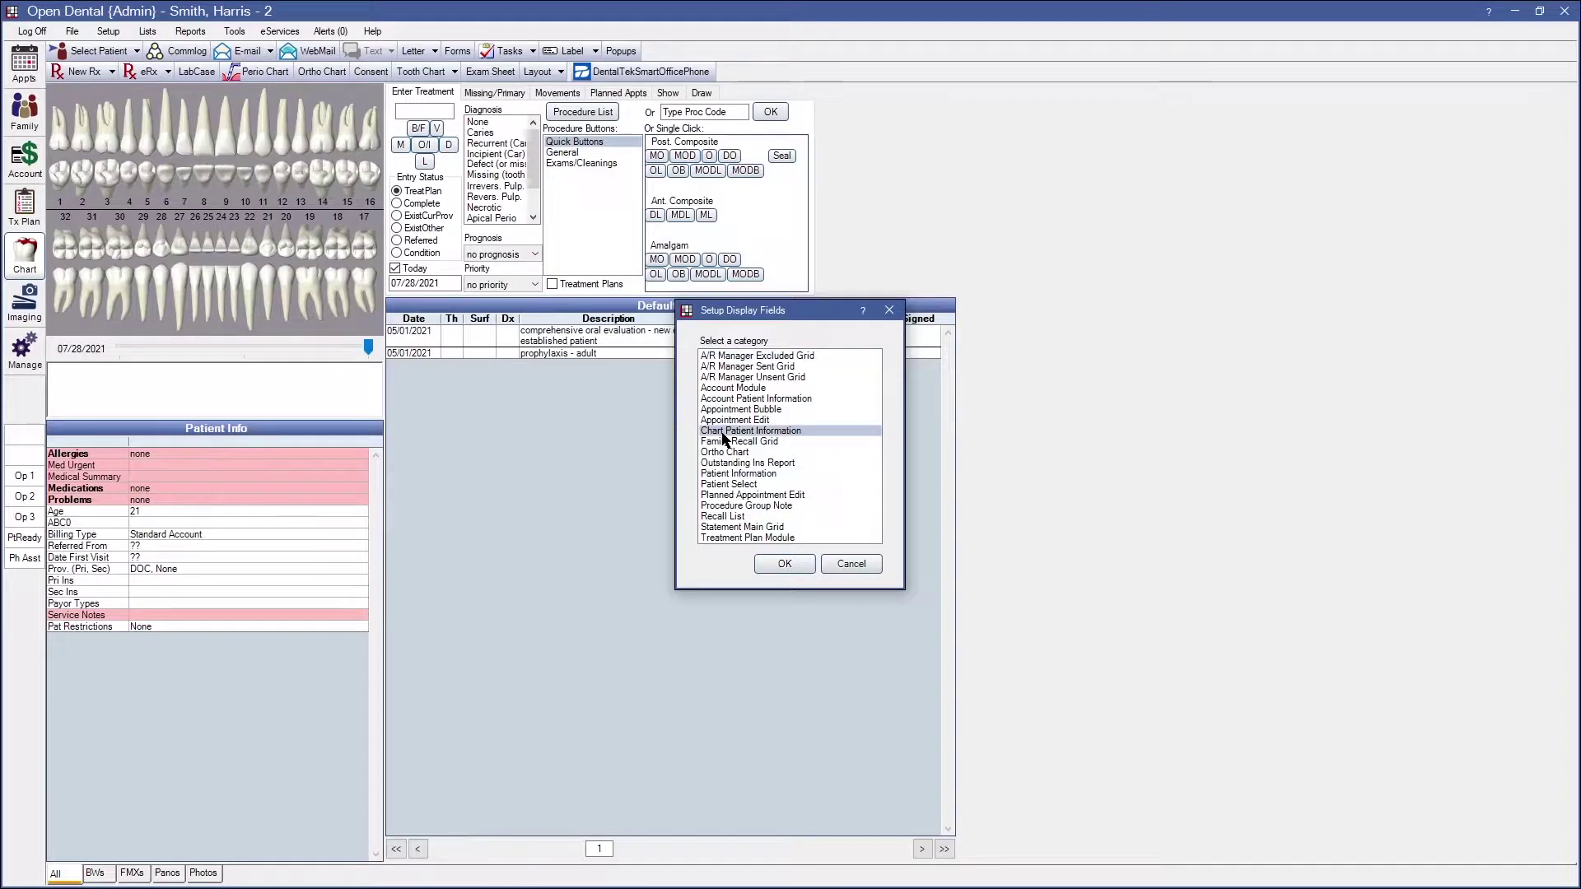
{"action": "left_click", "coordinate": [797, 560]}
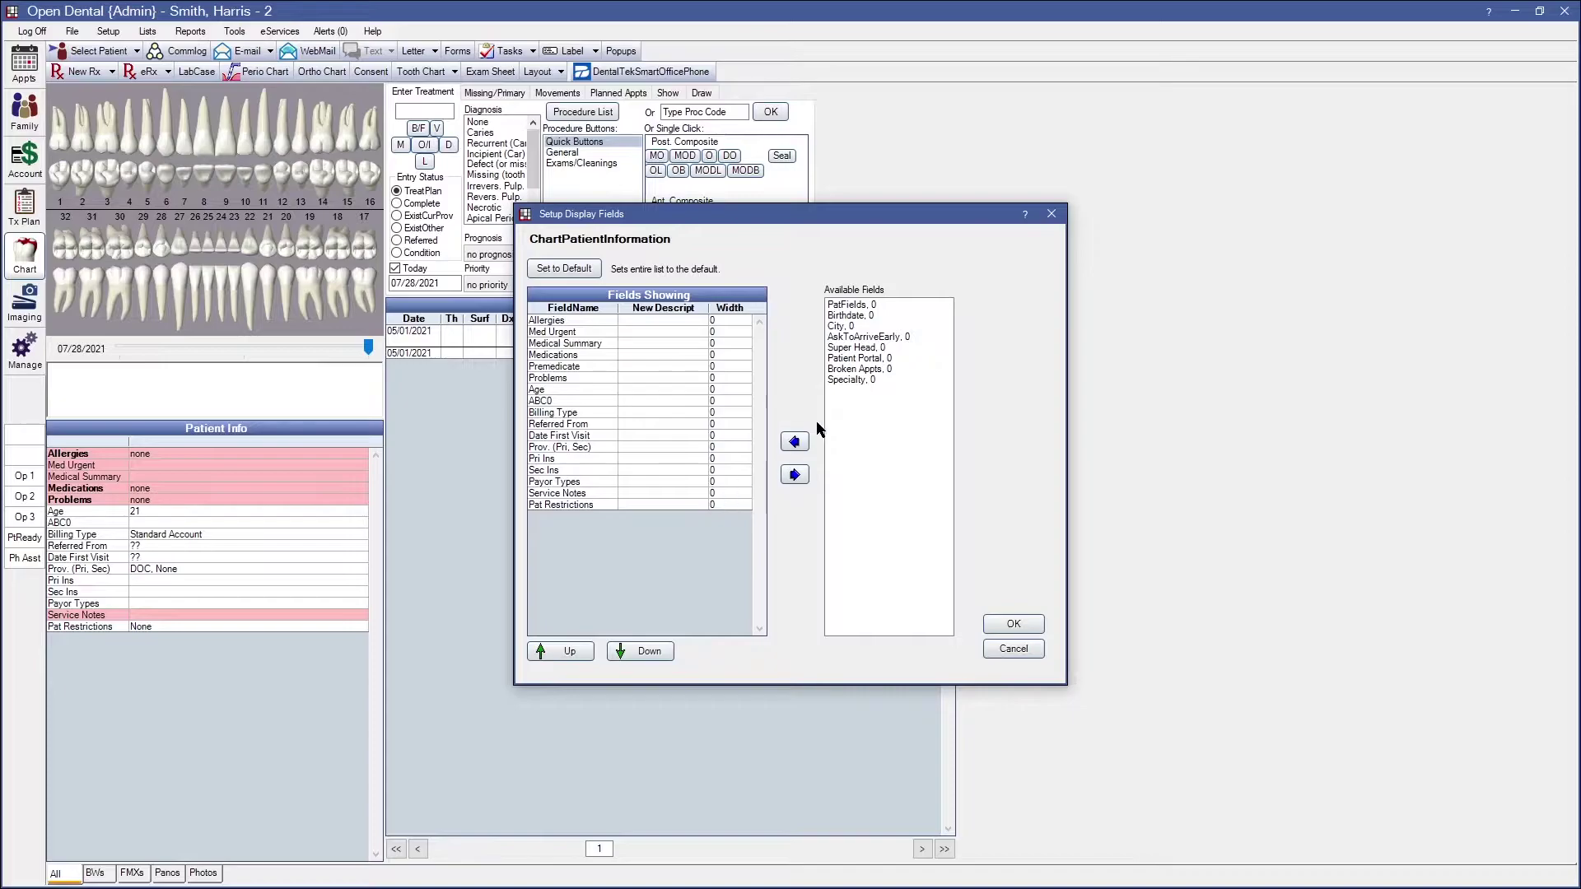
Add the Patient Portal field and move it to the top, above Allergies
{"action": "left_click", "coordinate": [852, 348]}
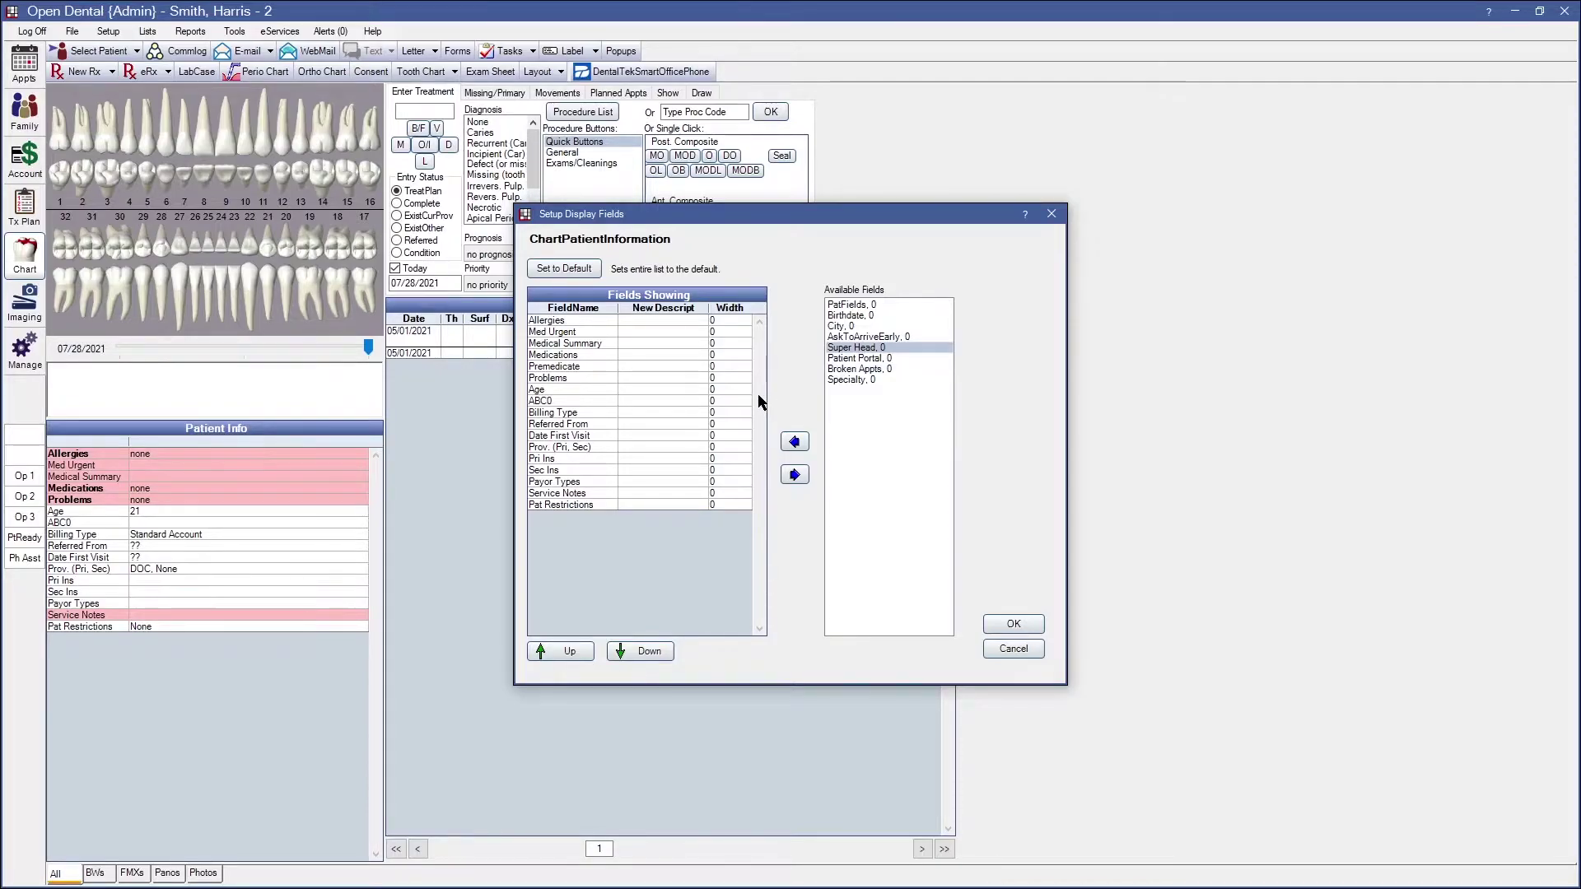
{"action": "left_click", "coordinate": [856, 359]}
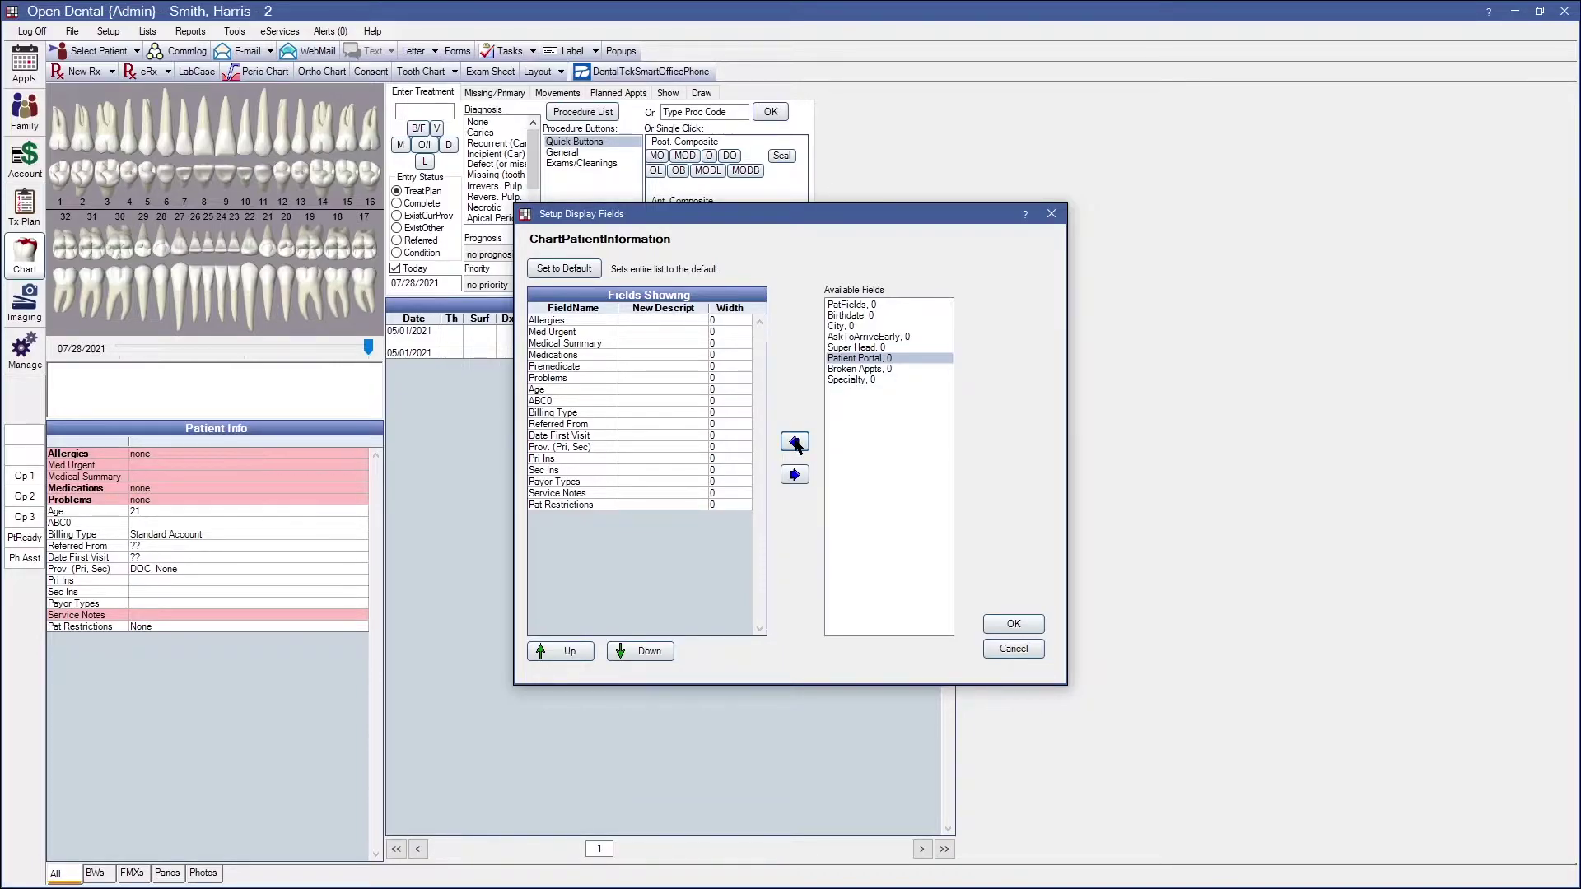
{"action": "left_click", "coordinate": [796, 443]}
{"action": "left_click", "coordinate": [655, 518]}
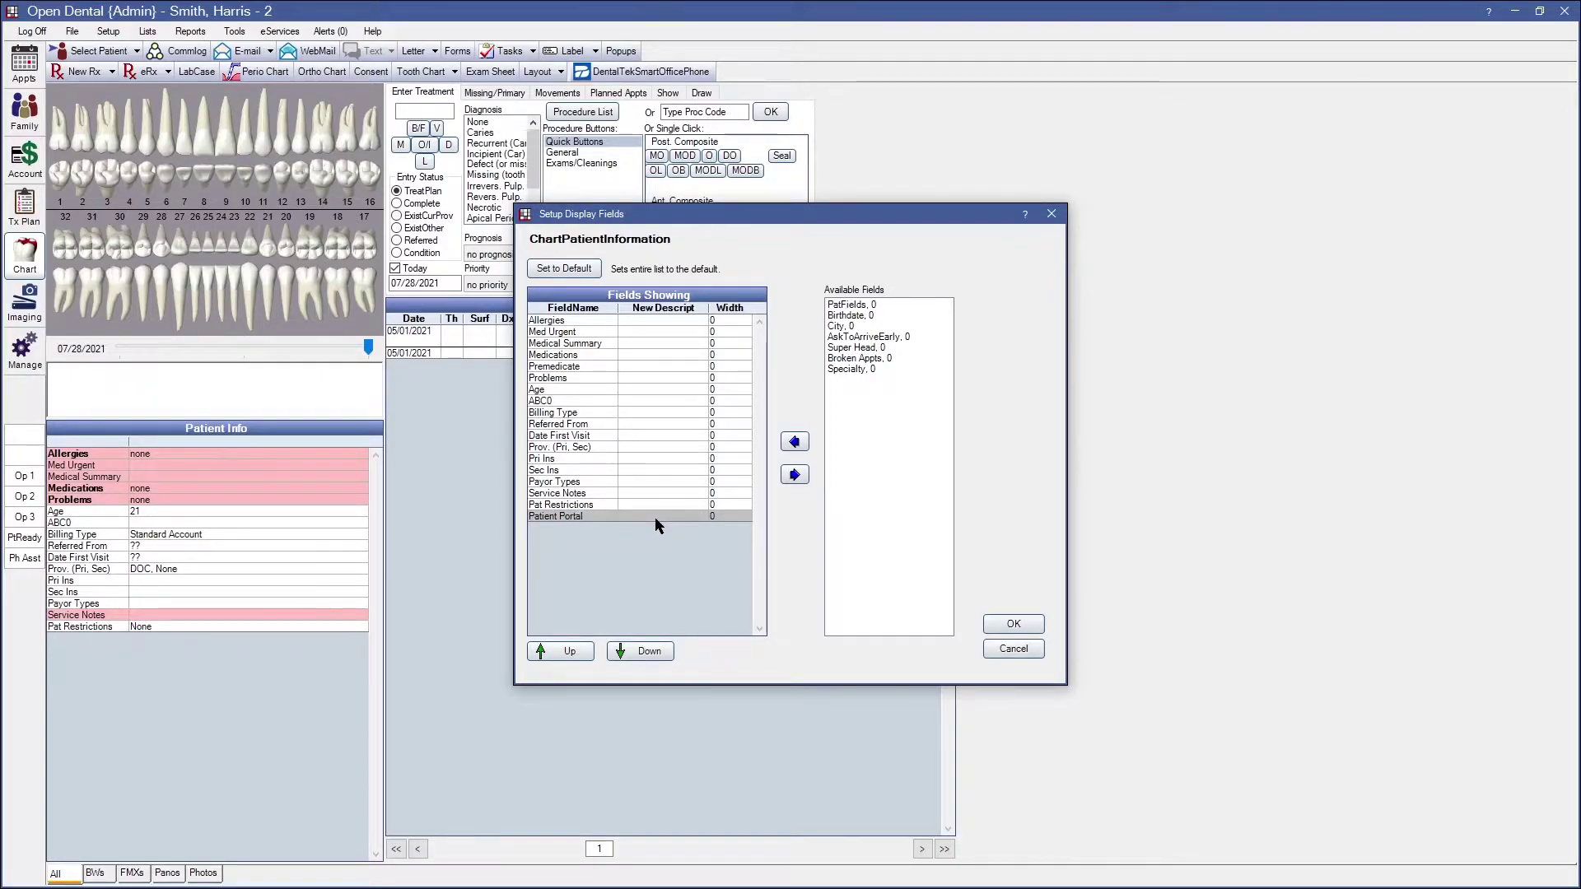
{"action": "left_click", "coordinate": [568, 651]}
{"action": "left_click", "coordinate": [568, 651]}
{"action": "left_click", "coordinate": [568, 651]}
{"action": "left_click", "coordinate": [568, 651]}
{"action": "left_click", "coordinate": [569, 651]}
{"action": "left_click", "coordinate": [568, 651]}
{"action": "left_click", "coordinate": [569, 651]}
{"action": "left_click", "coordinate": [568, 651]}
{"action": "left_click", "coordinate": [577, 657]}
{"action": "left_click", "coordinate": [577, 657]}
{"action": "left_click", "coordinate": [577, 657]}
{"action": "left_click", "coordinate": [577, 657]}
{"action": "left_click", "coordinate": [578, 657]}
{"action": "left_click", "coordinate": [577, 657]}
{"action": "left_click", "coordinate": [577, 657]}
{"action": "left_click", "coordinate": [577, 658]}
{"action": "left_click", "coordinate": [577, 657]}
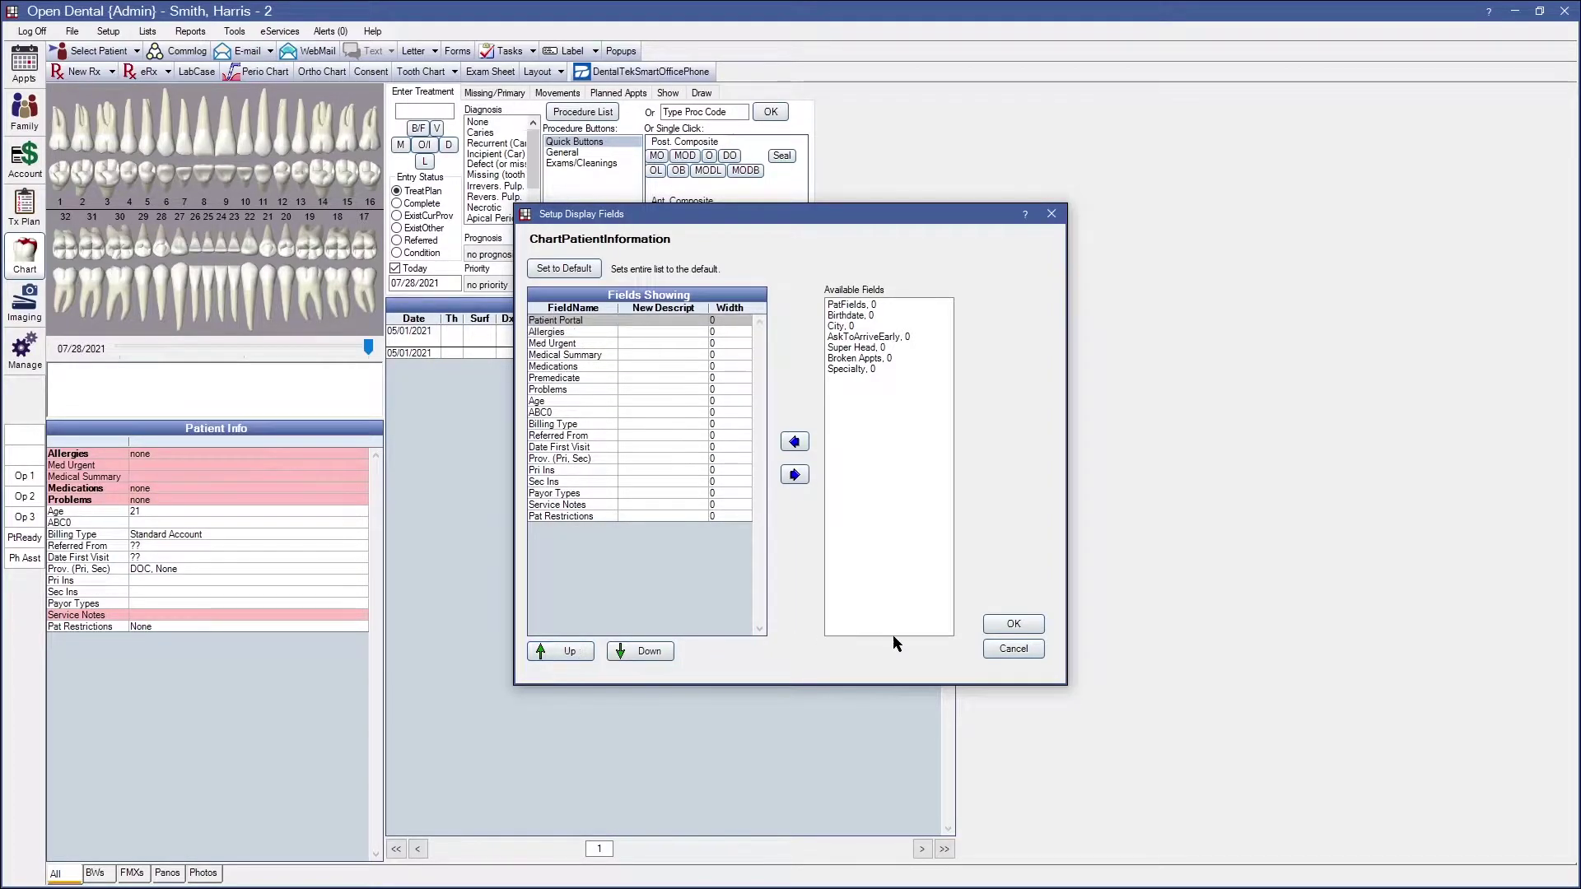
{"action": "left_click", "coordinate": [1003, 624]}
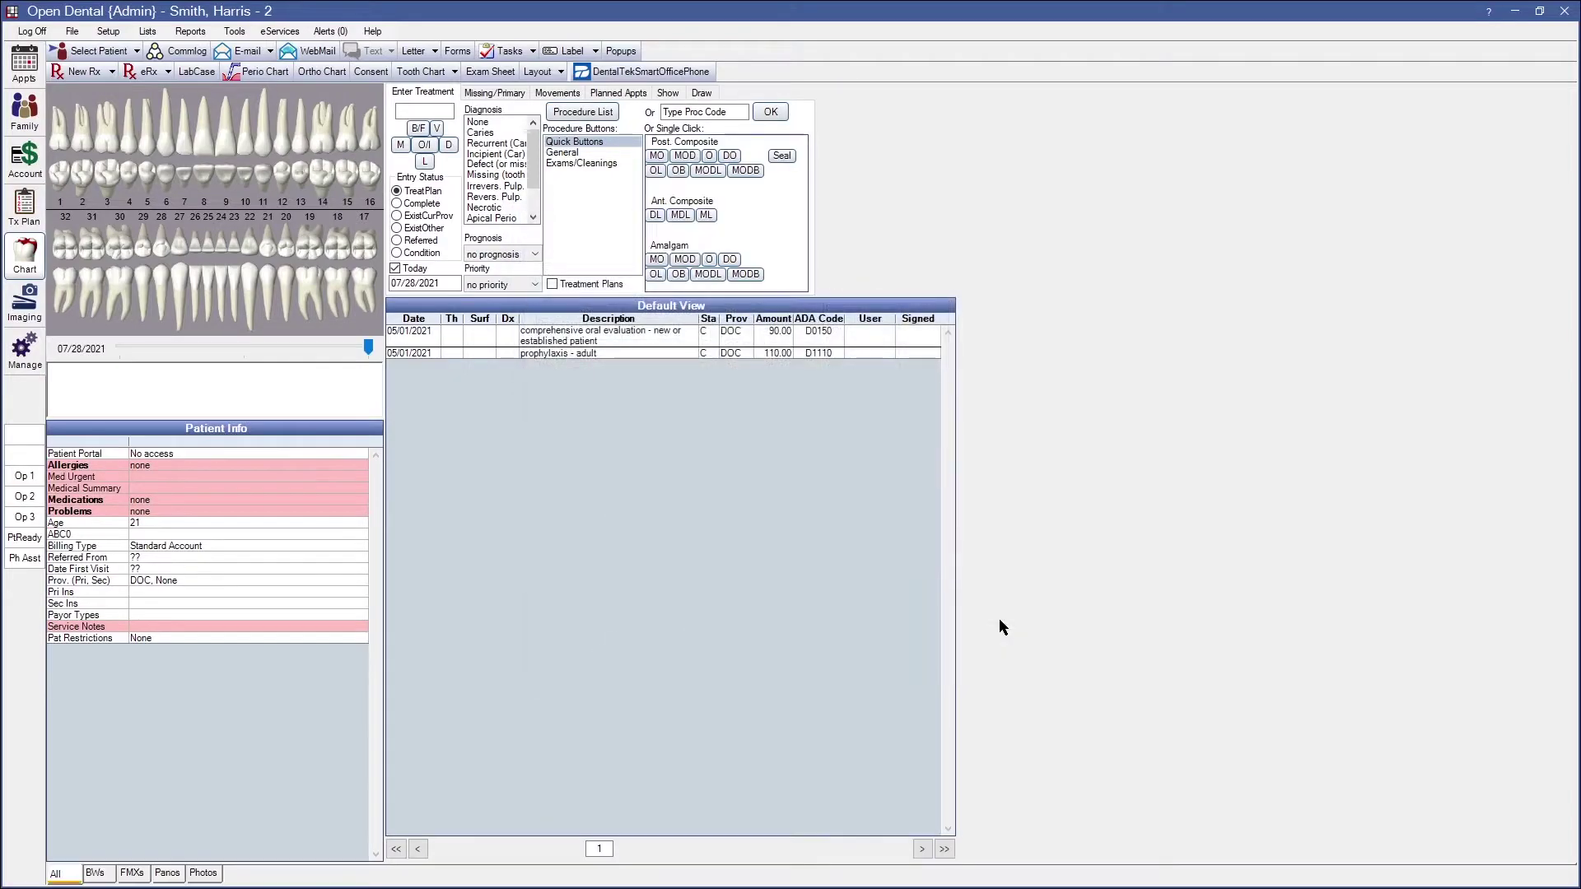
Grant online portal access with a new username and password, declining to print the login details
{"action": "double_click", "coordinate": [179, 453]}
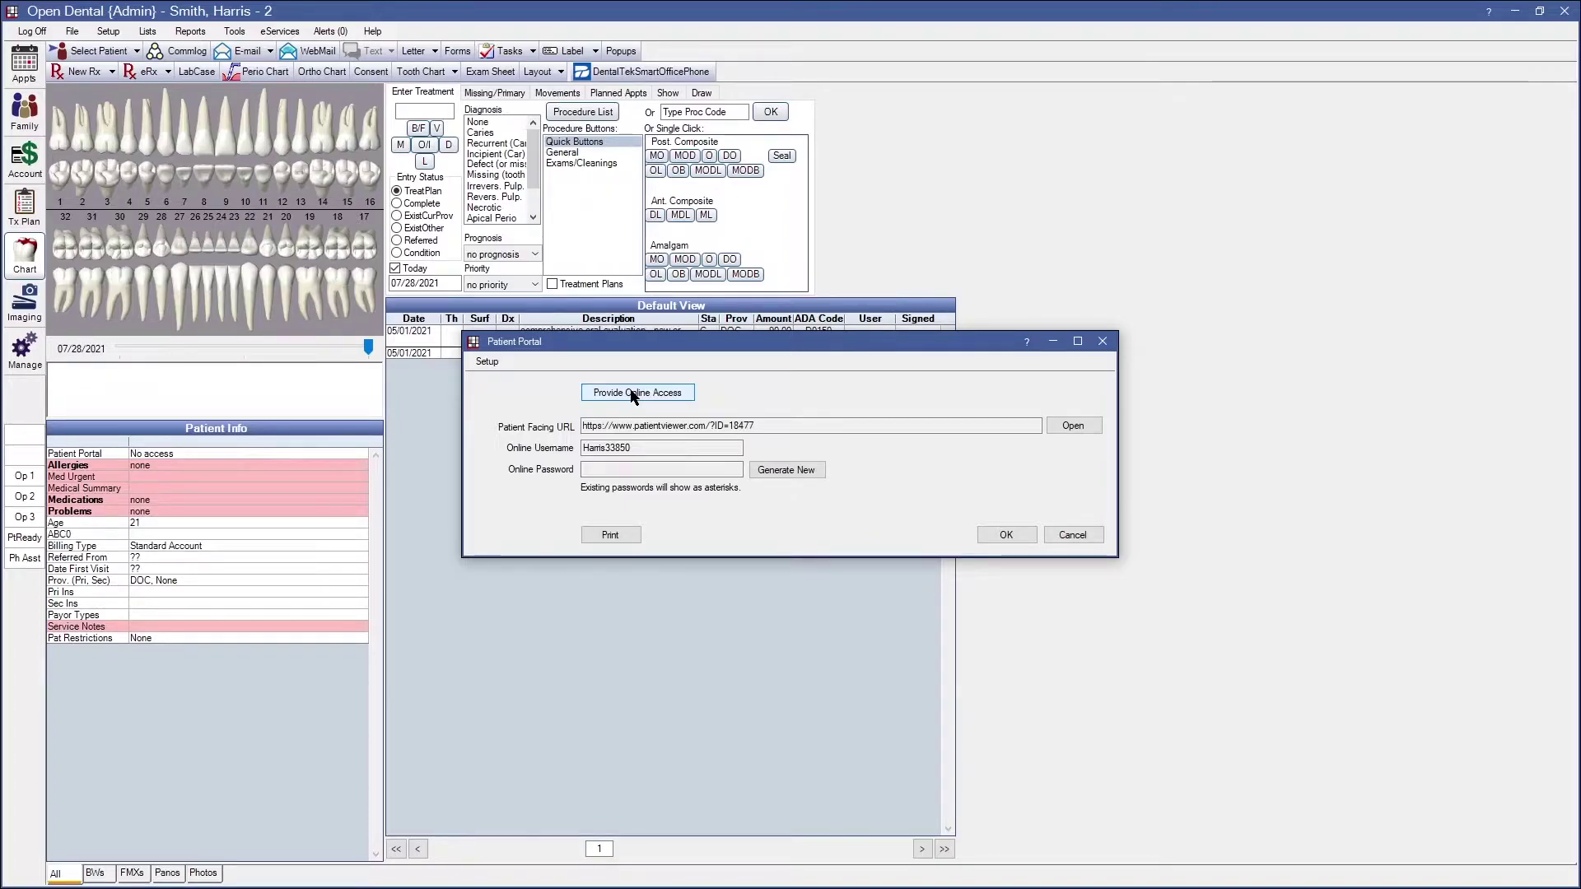
{"action": "left_click", "coordinate": [634, 393]}
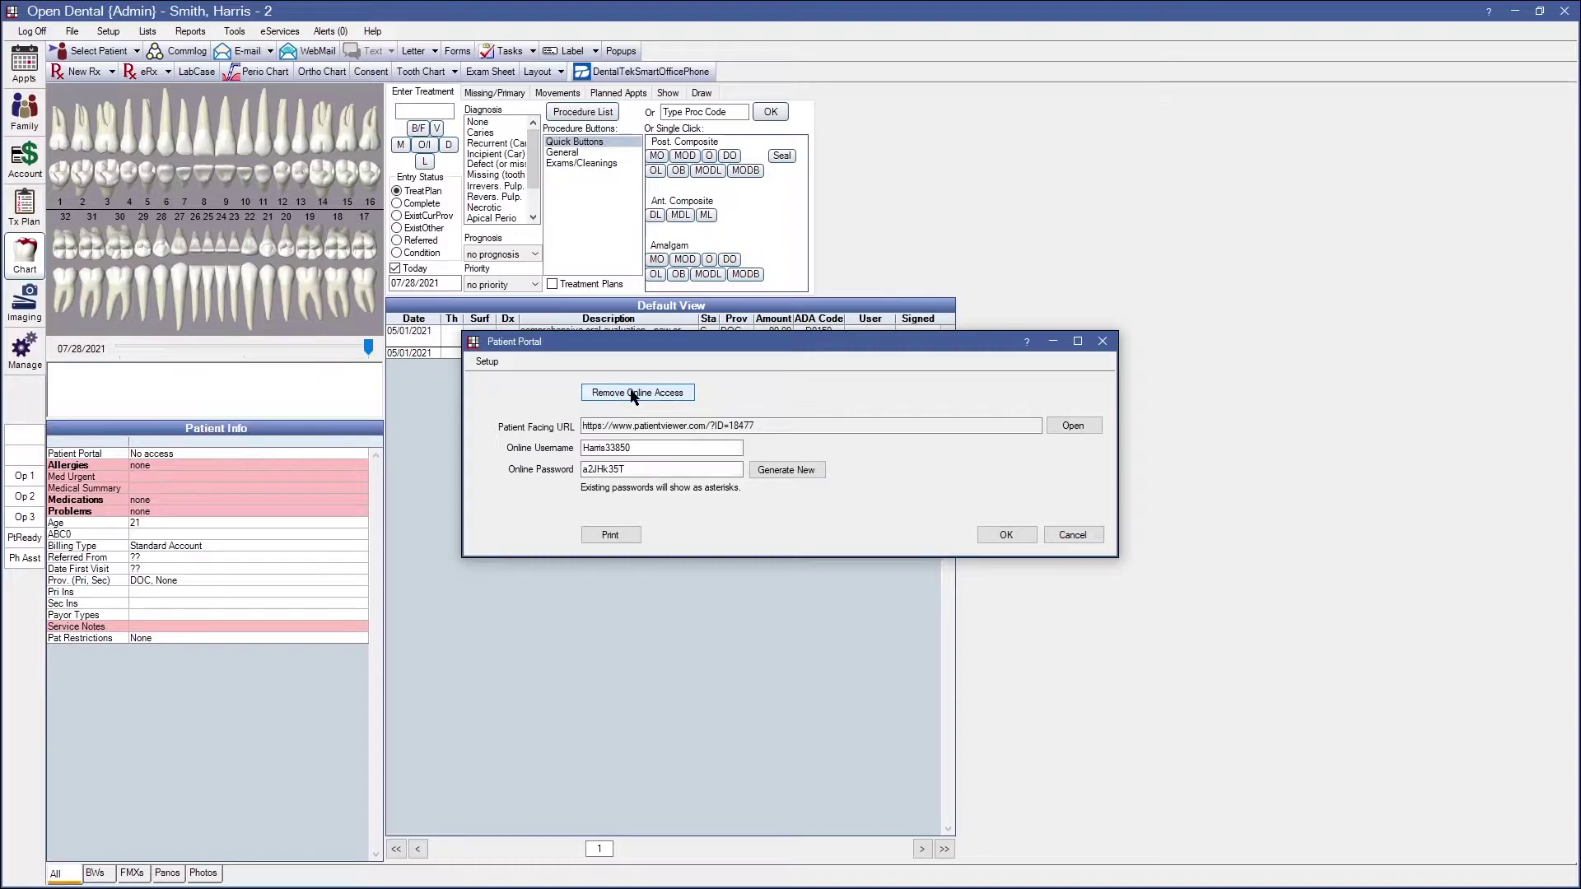
{"action": "left_click_drag", "start_coordinate": [651, 449], "coordinate": [527, 486]}
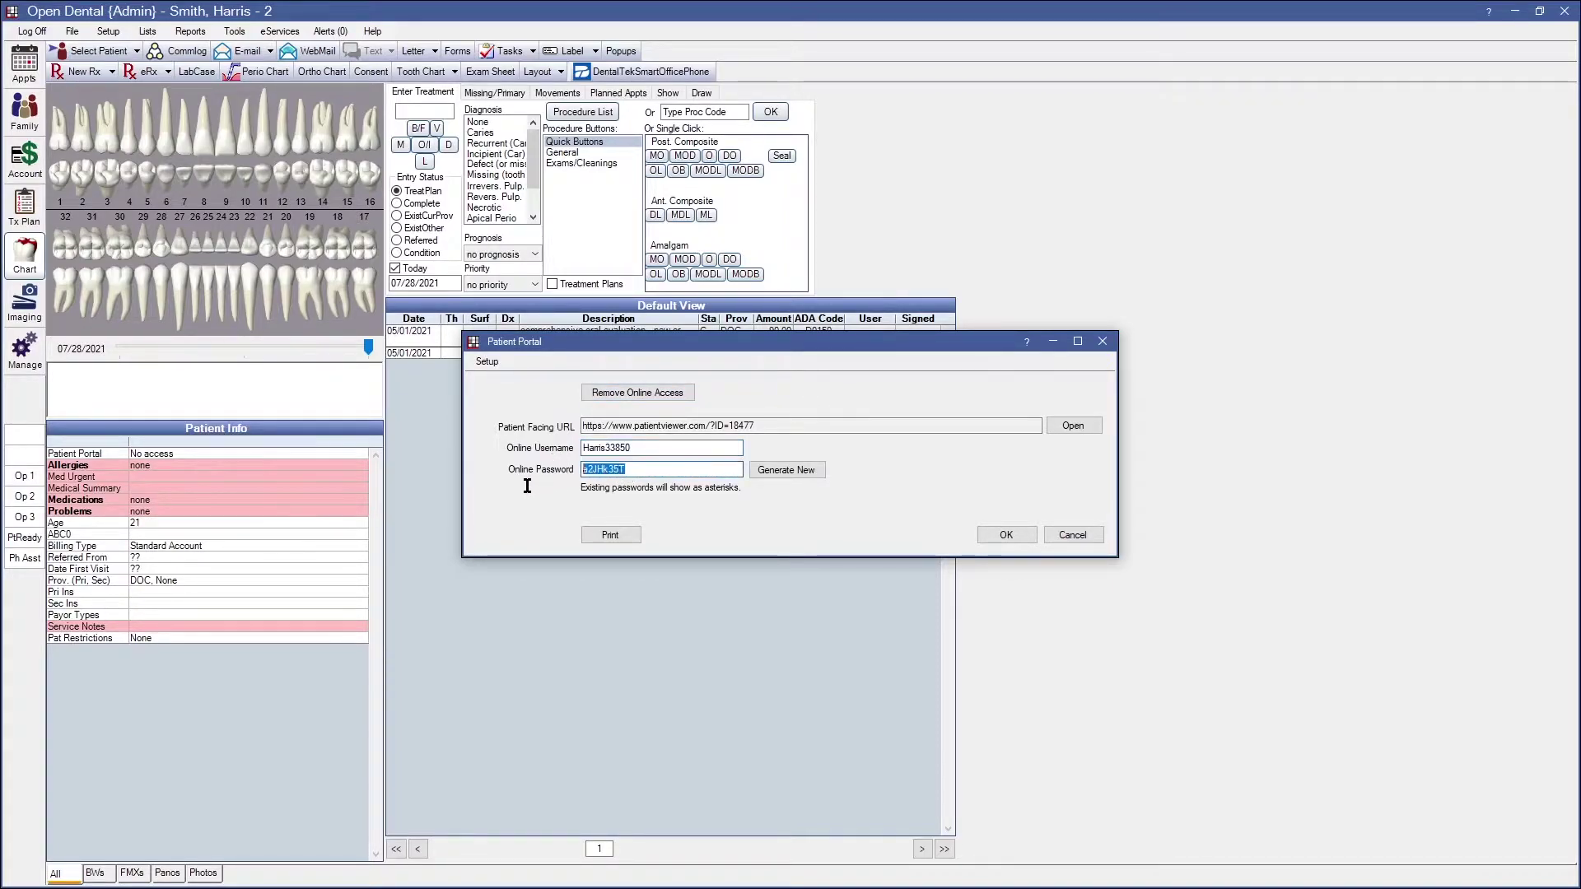
{"action": "left_click_drag", "start_coordinate": [663, 452], "coordinate": [530, 455]}
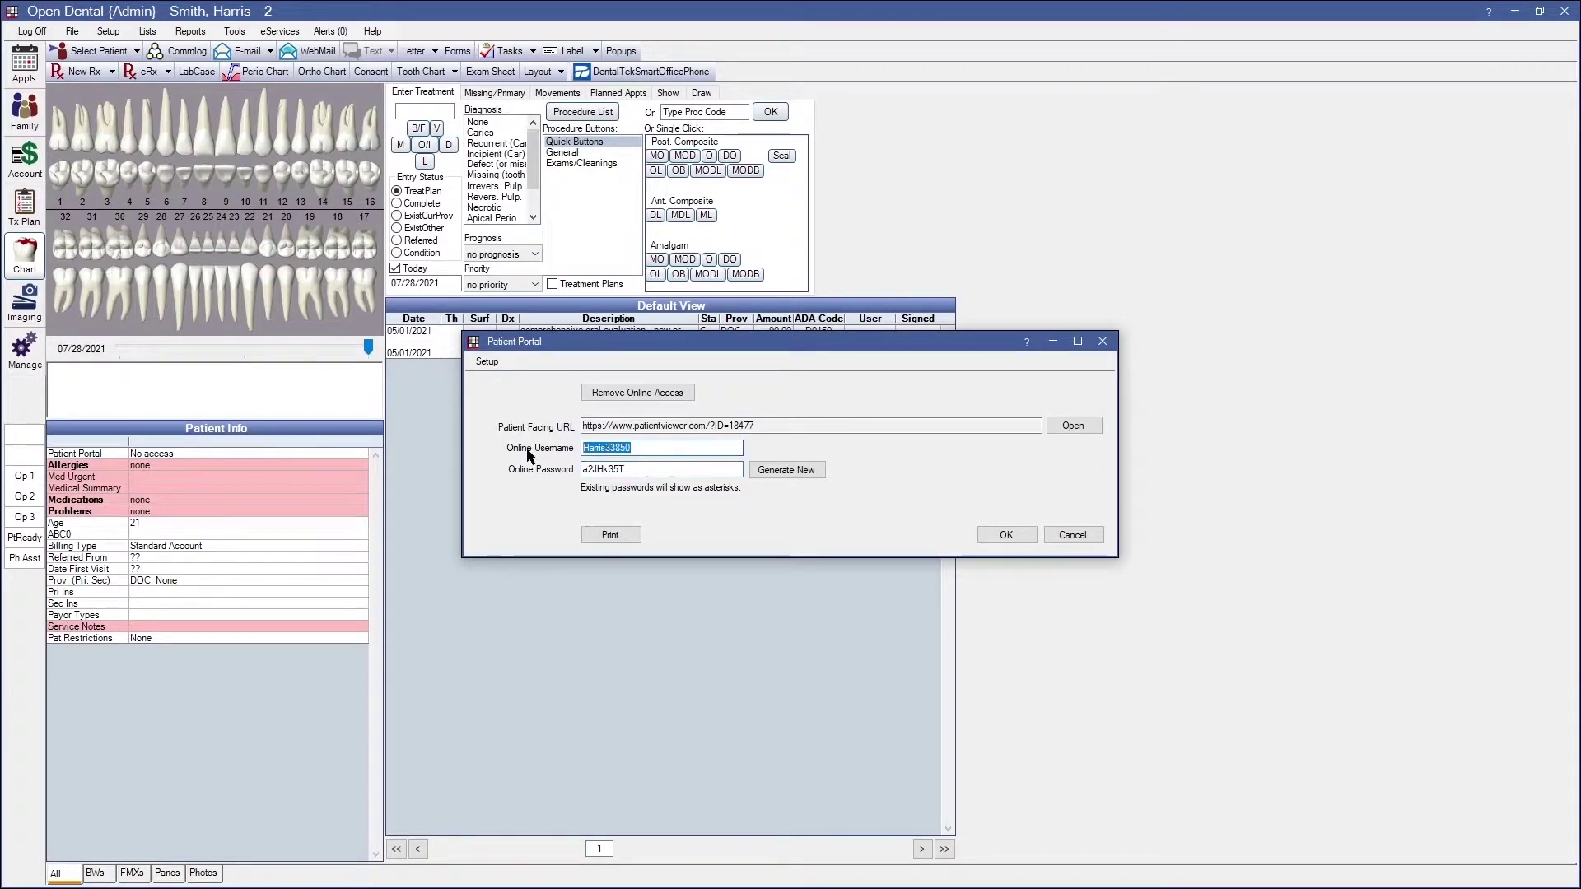
{"action": "type", "text": "Harris"}
{"action": "key", "text": "Tab"}
{"action": "type", "text": "Password1"}
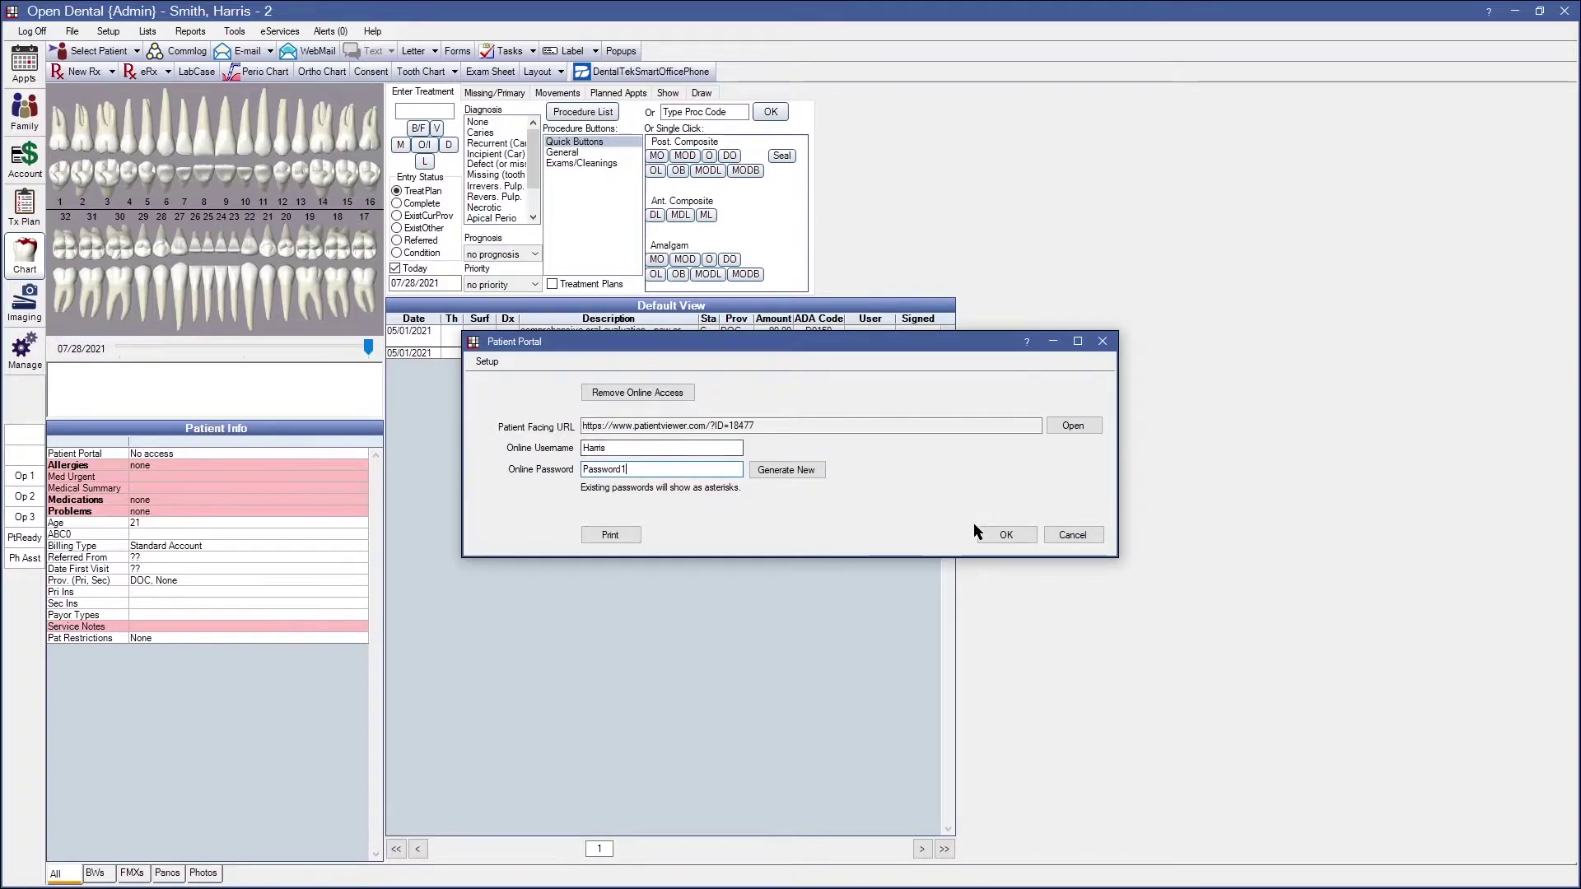
{"action": "left_click", "coordinate": [1000, 537]}
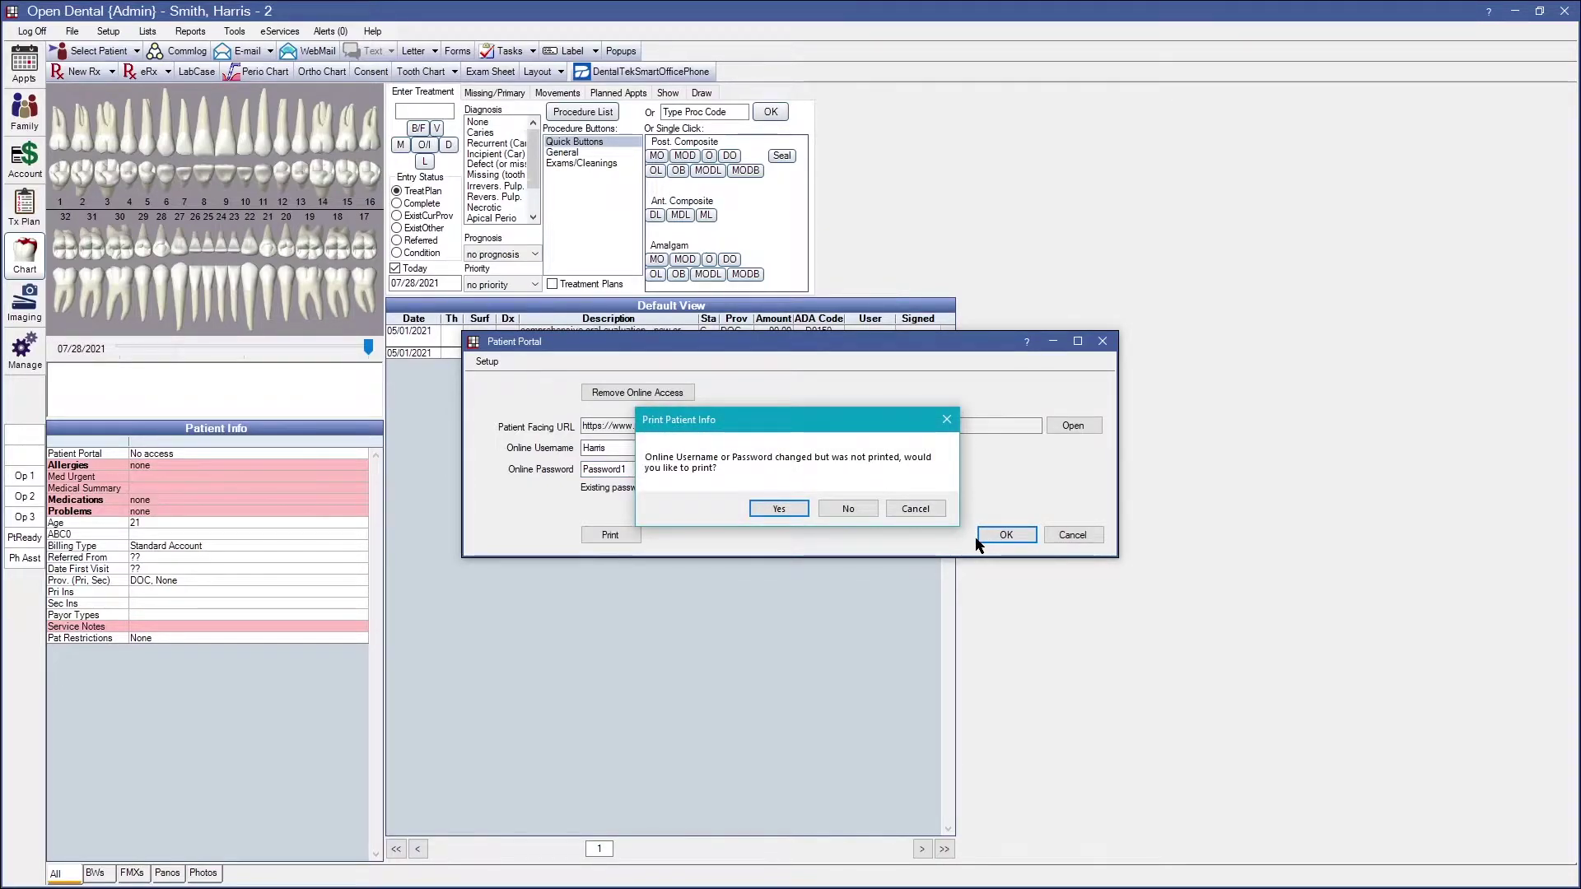
{"action": "left_click_drag", "start_coordinate": [718, 420], "coordinate": [646, 385]}
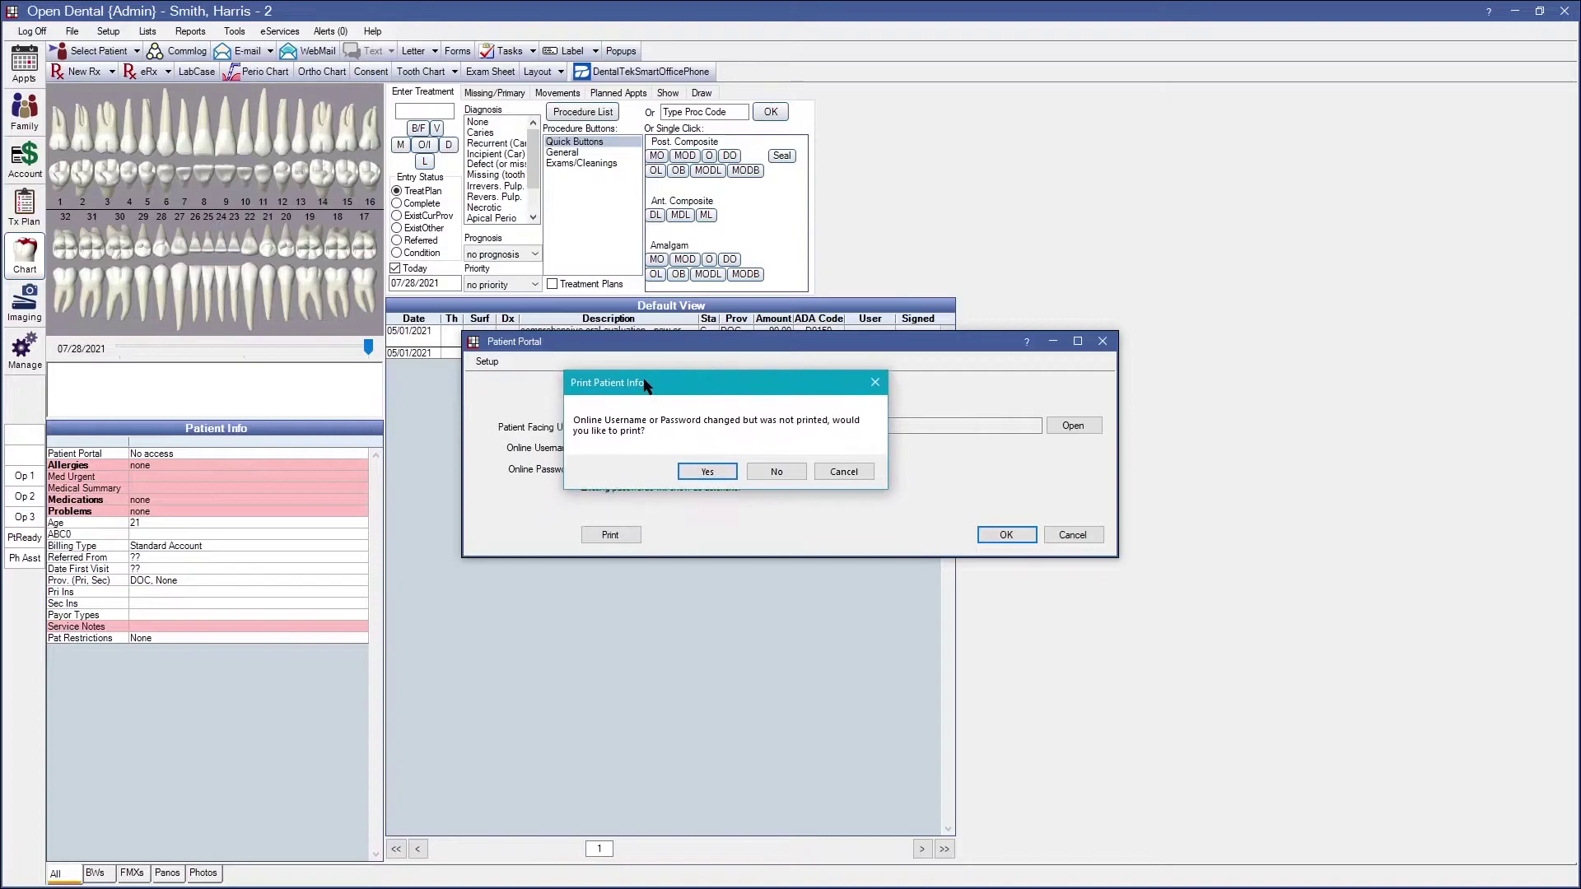
{"action": "left_click", "coordinate": [767, 468]}
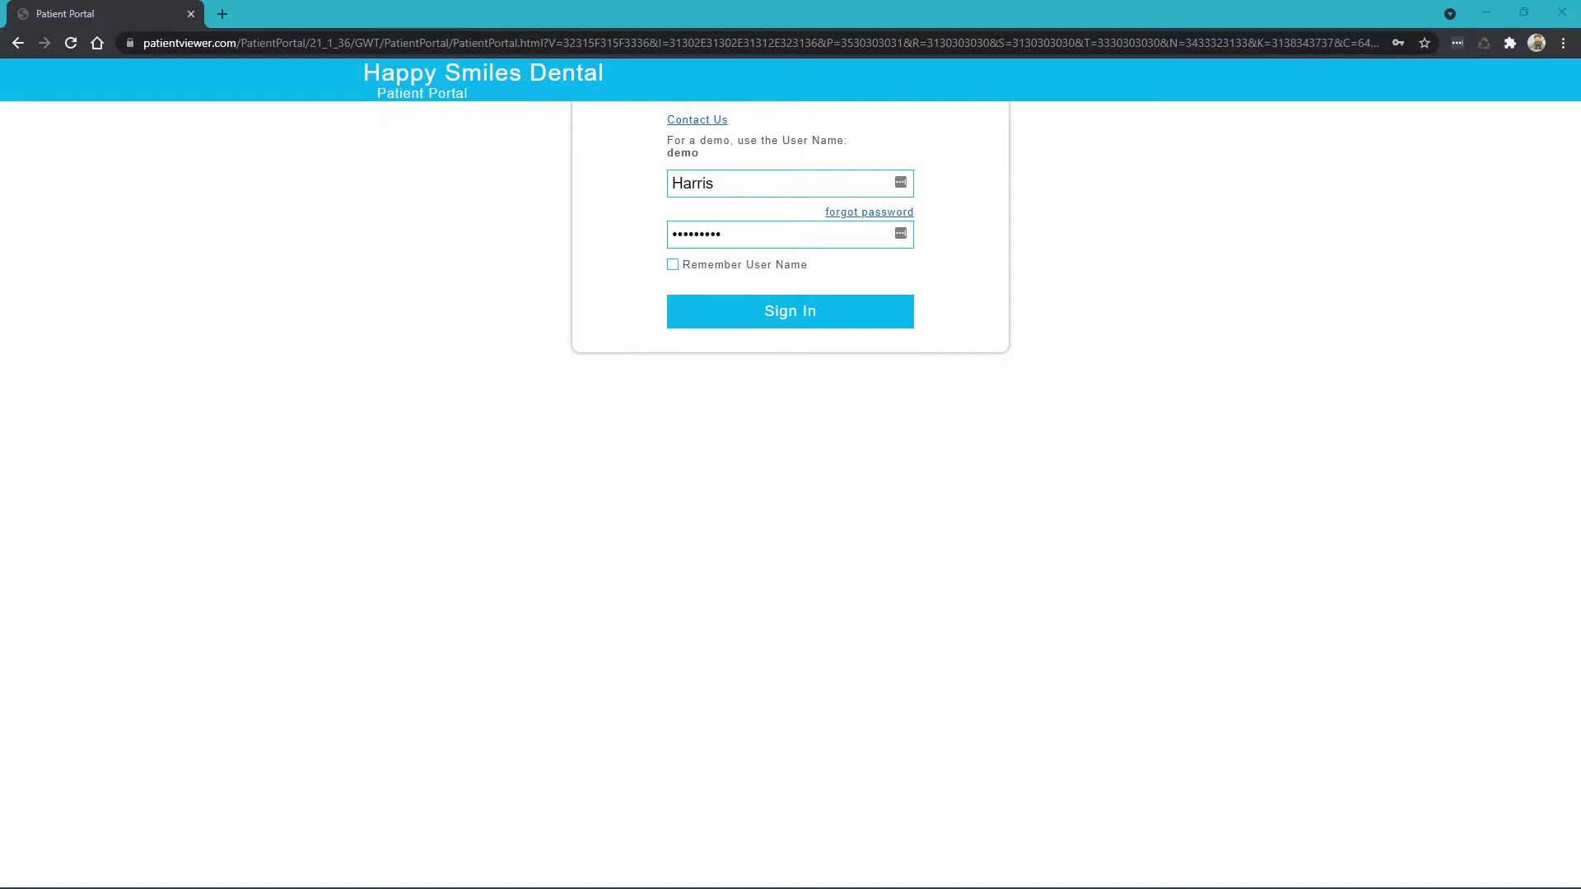
Sign in to the Patient Portal and dismiss Chrome's save-password prompt
{"action": "left_click", "coordinate": [724, 306]}
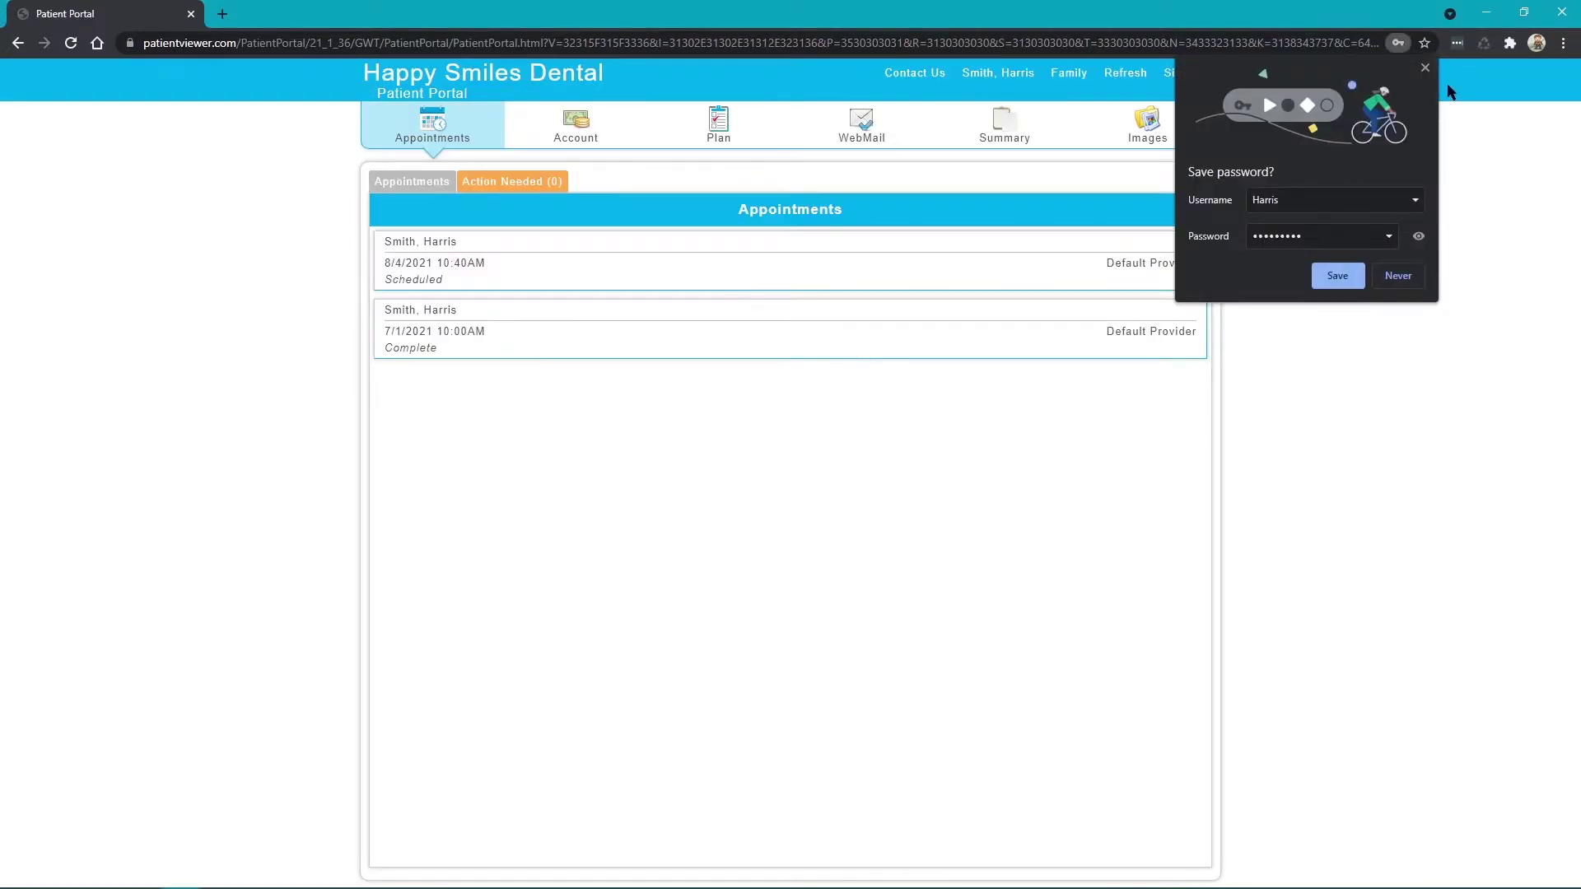
{"action": "left_click", "coordinate": [1422, 69]}
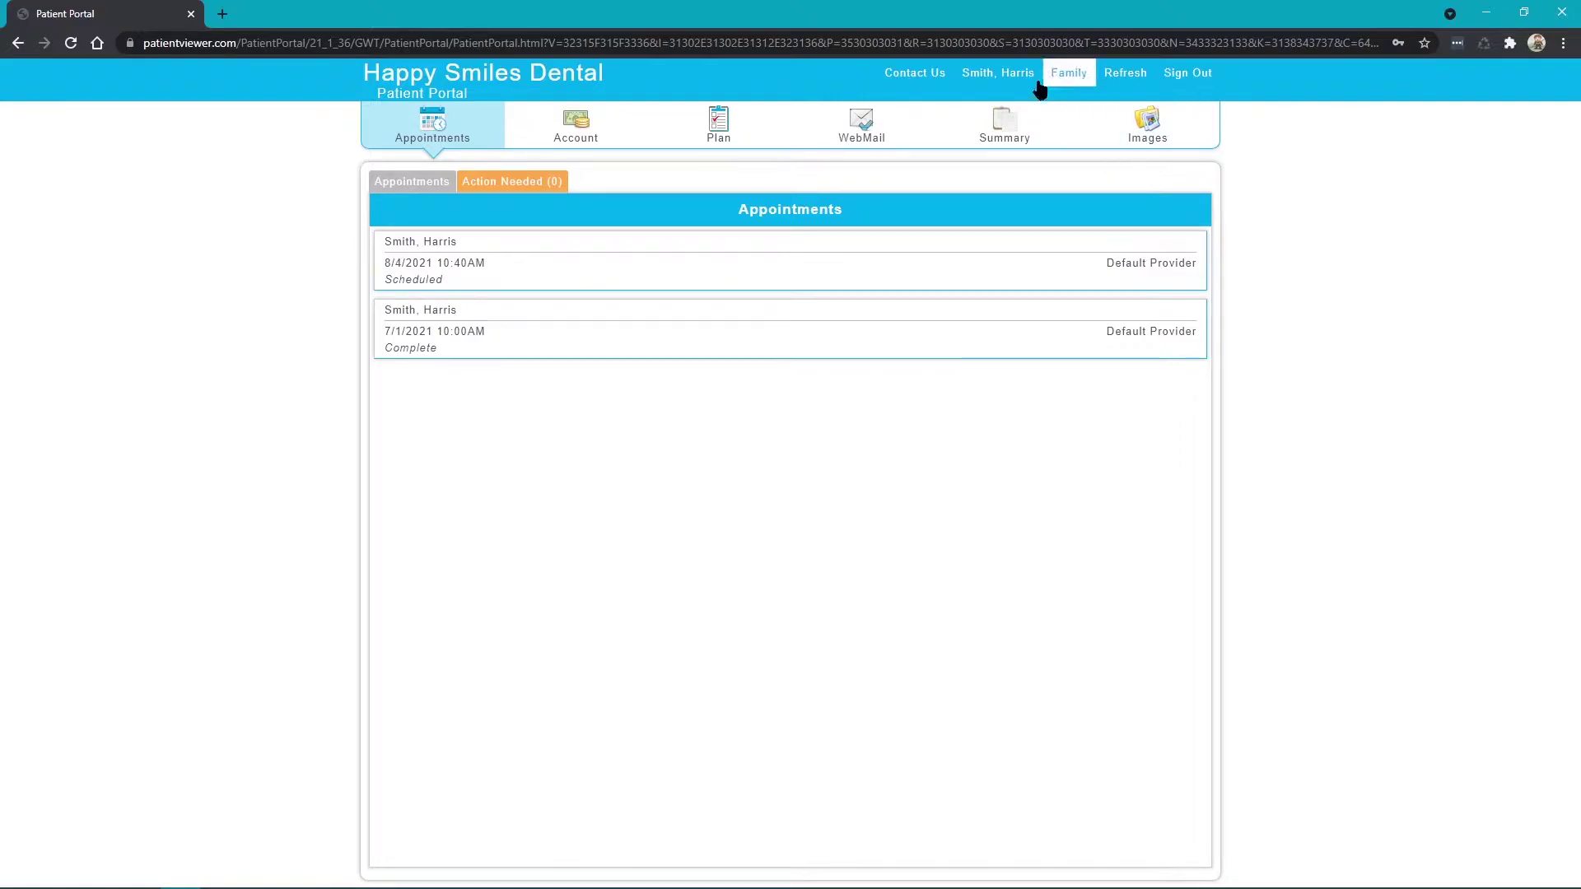
{"action": "left_click", "coordinate": [1021, 75]}
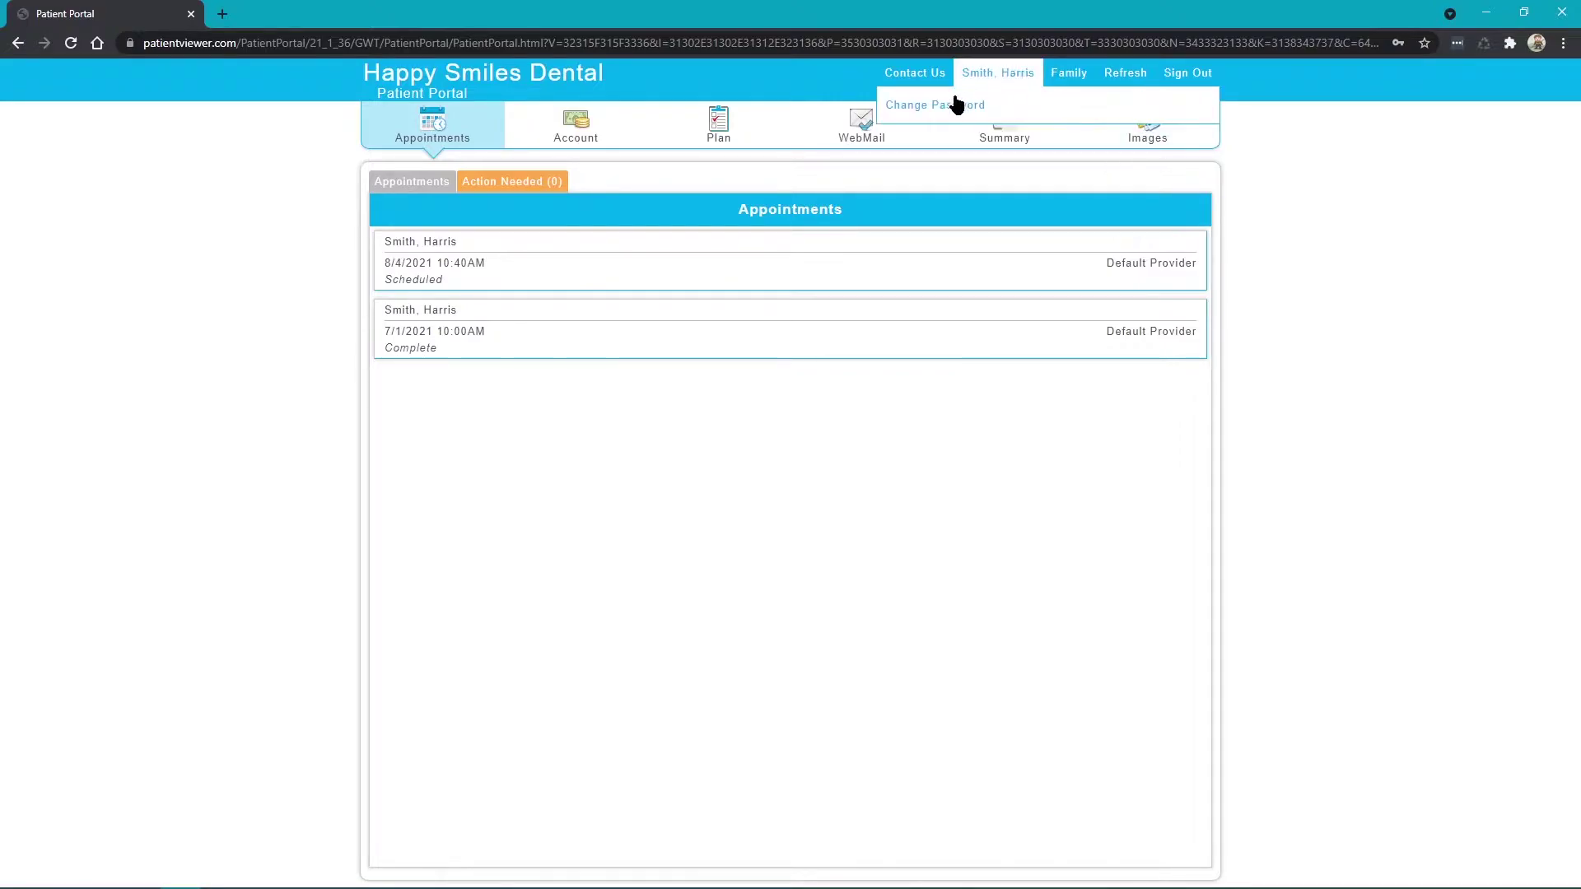
{"action": "left_click", "coordinate": [1006, 73]}
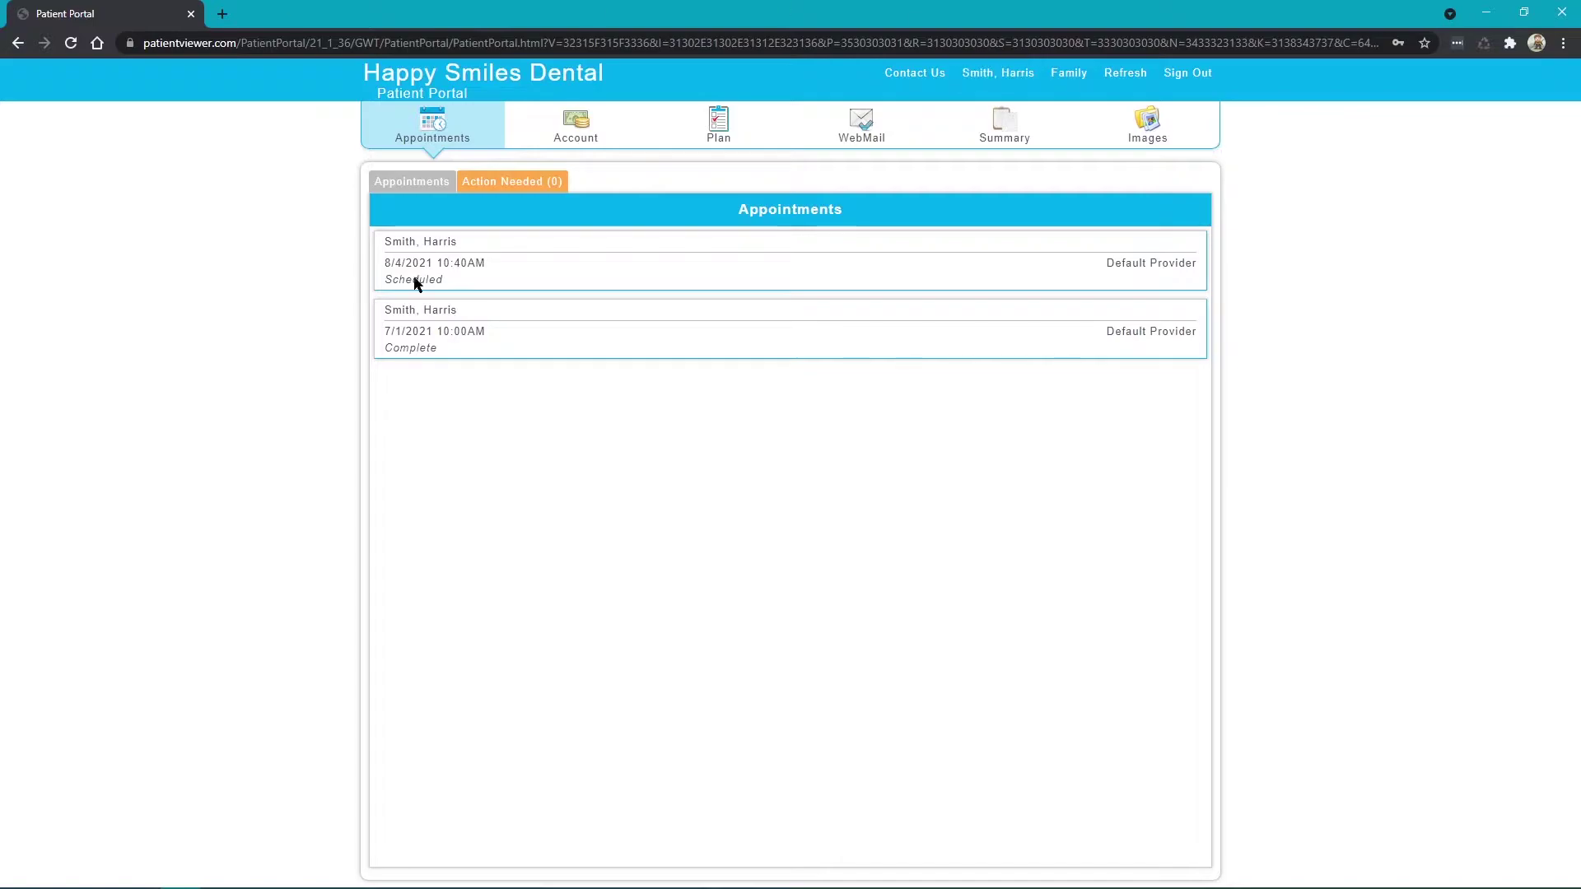
Review the scheduled and completed appointments, then go to the Account page
{"action": "left_click_drag", "start_coordinate": [458, 281], "coordinate": [380, 272]}
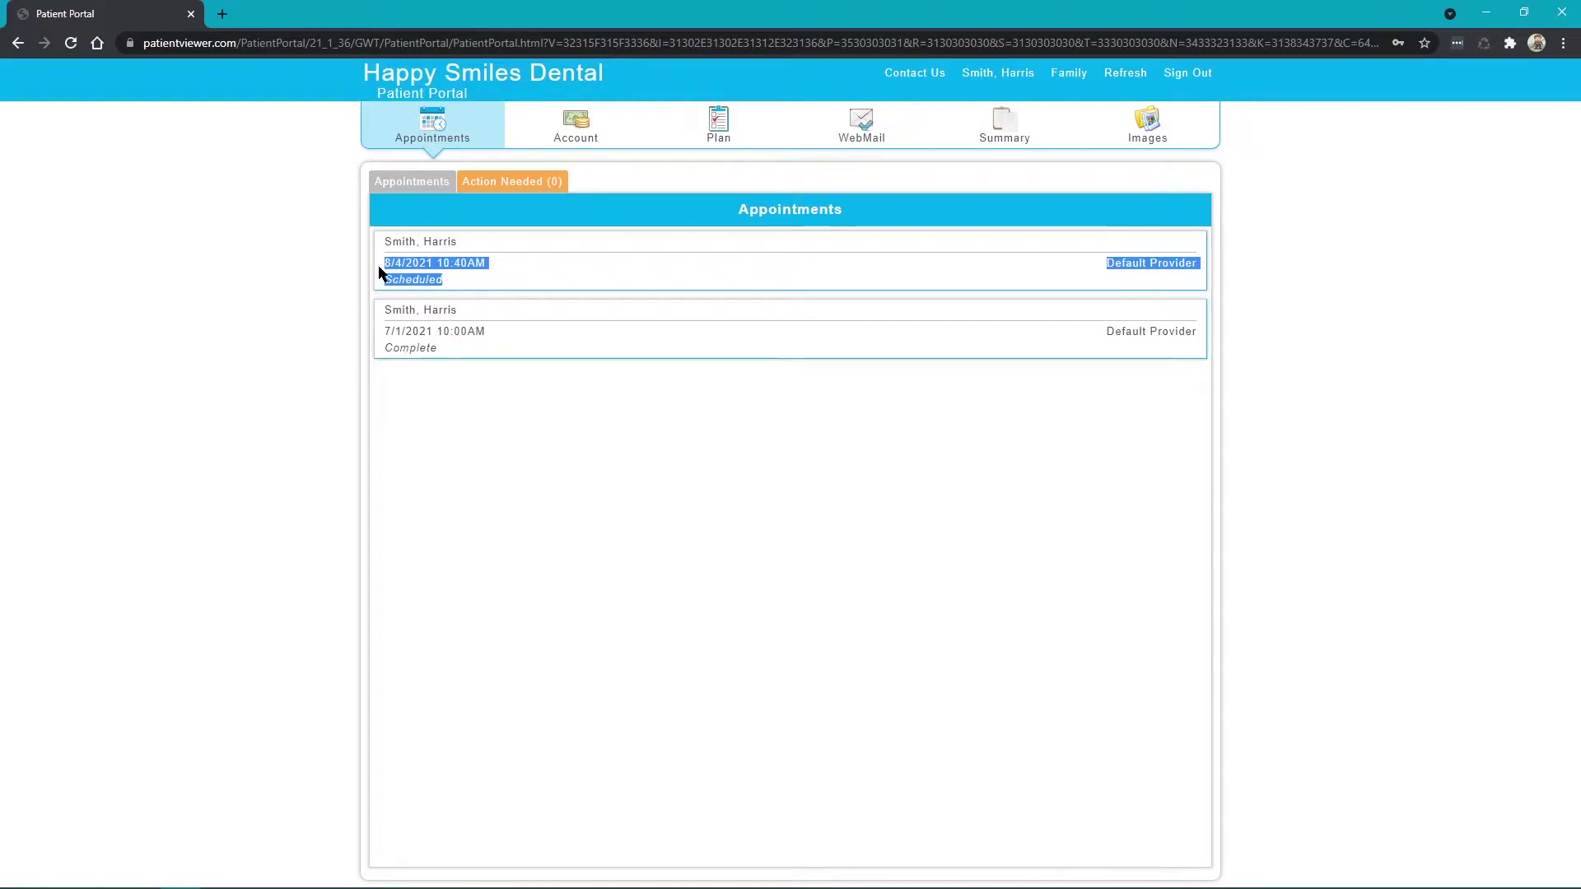
{"action": "left_click_drag", "start_coordinate": [445, 346], "coordinate": [389, 345]}
{"action": "left_click", "coordinate": [398, 344]}
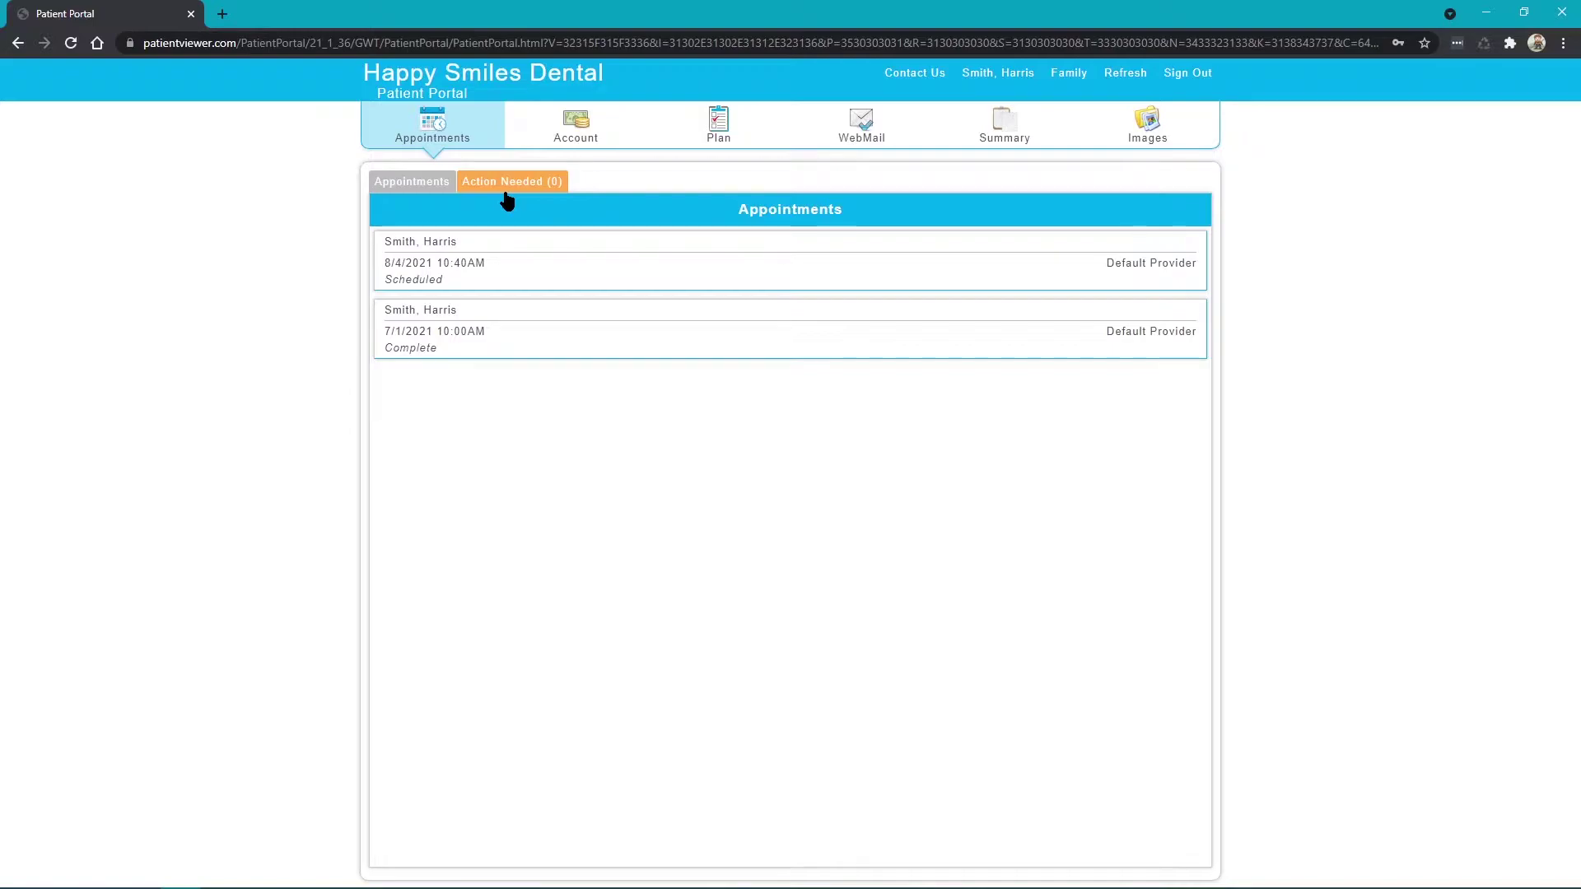
{"action": "left_click", "coordinate": [616, 136]}
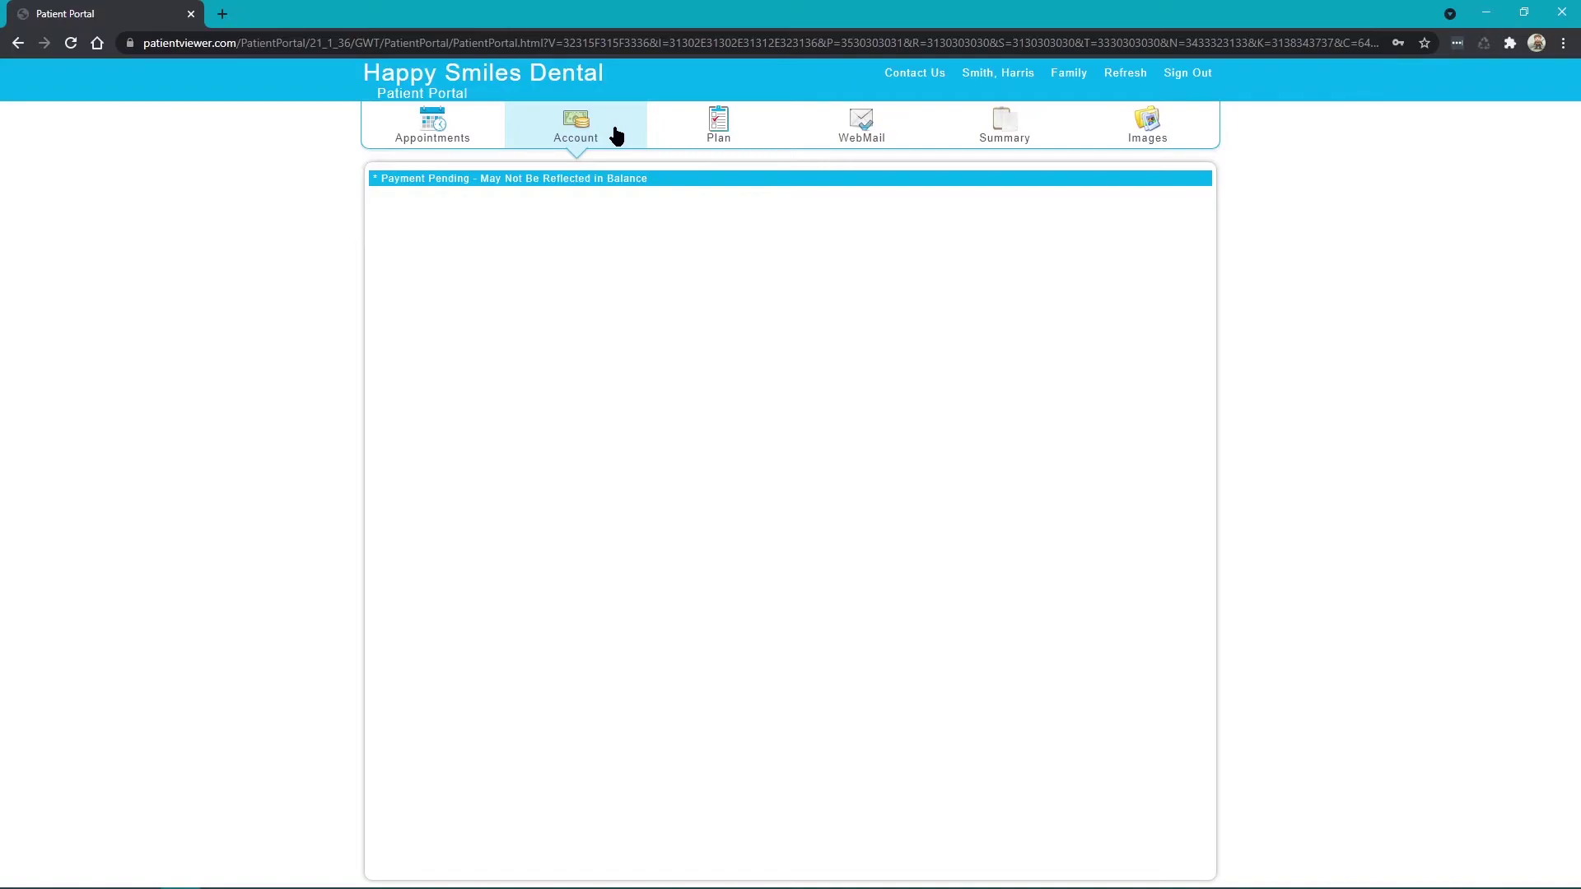
View the portal's Plan, WebMail, Summary and Images pages in turn
{"action": "left_click", "coordinate": [710, 138]}
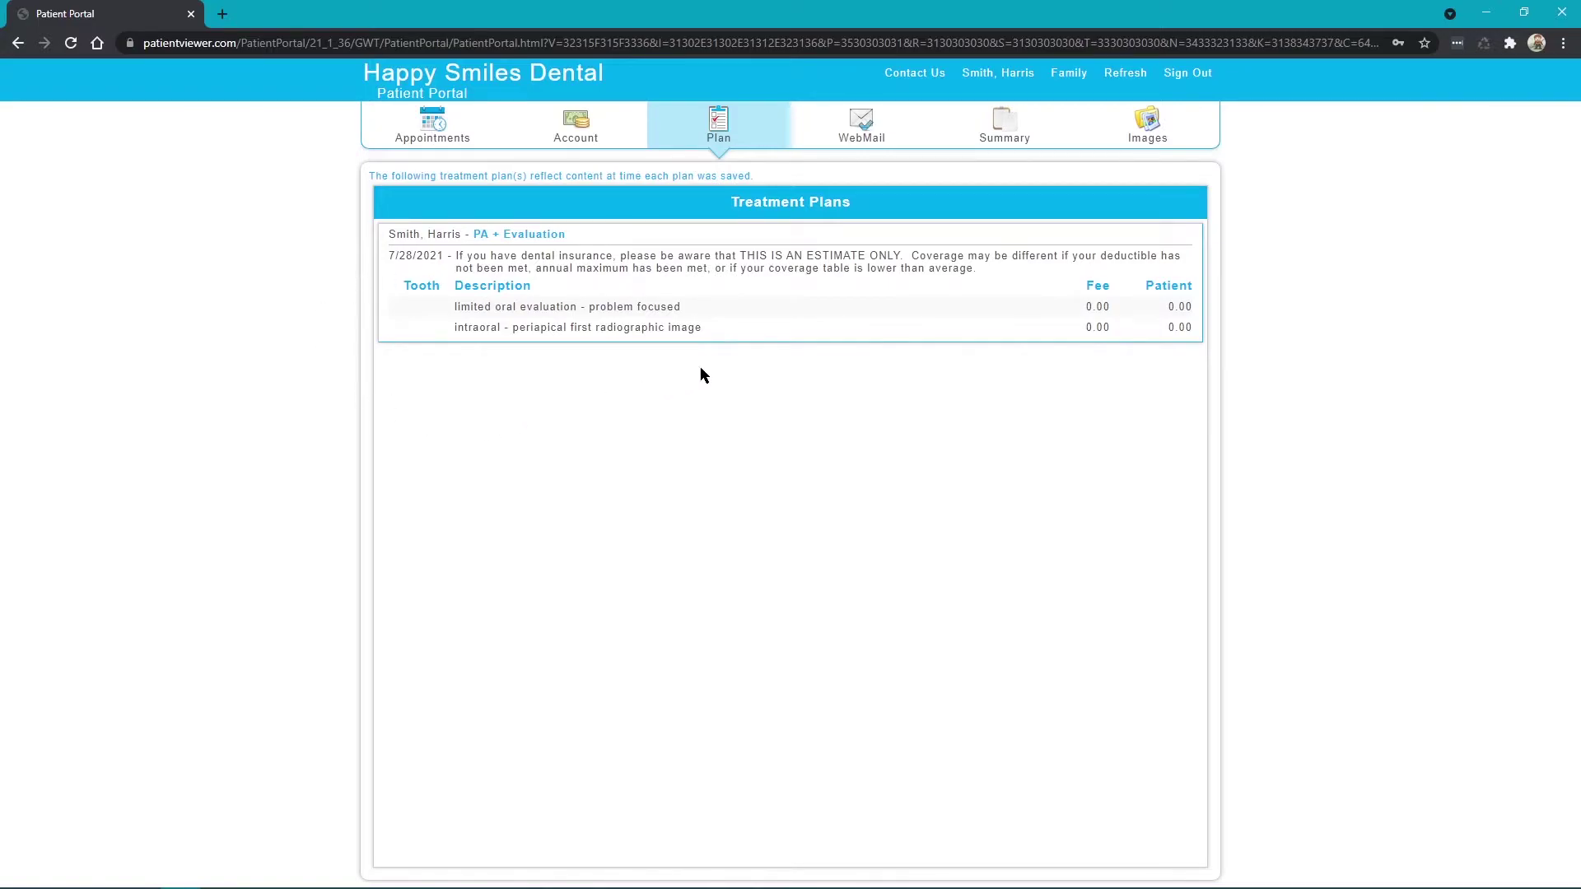
{"action": "left_click", "coordinate": [861, 142]}
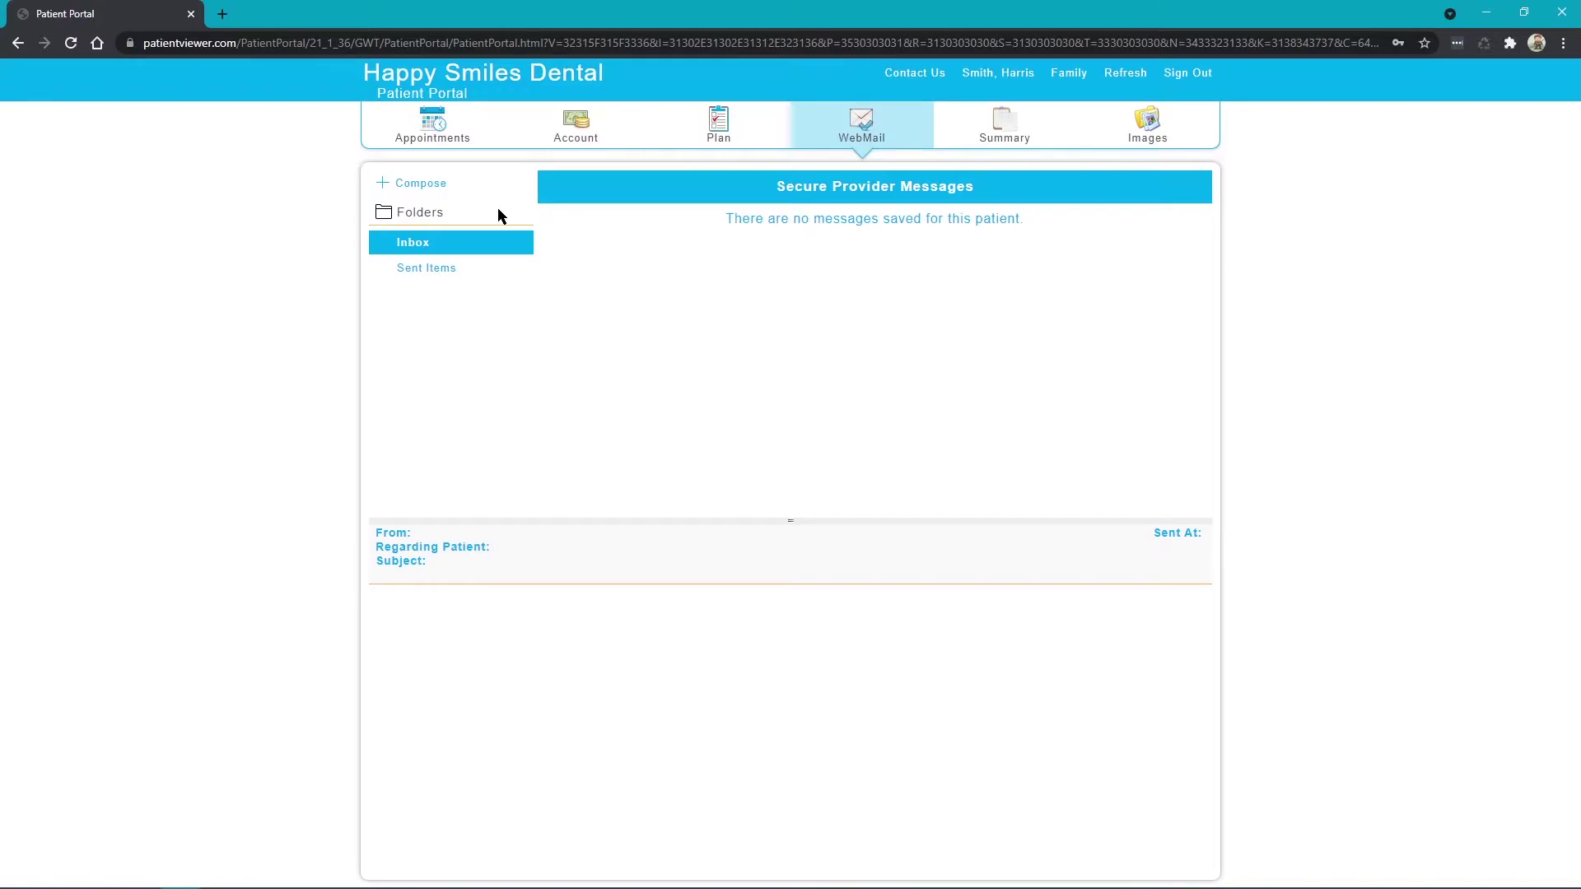
{"action": "left_click", "coordinate": [986, 146]}
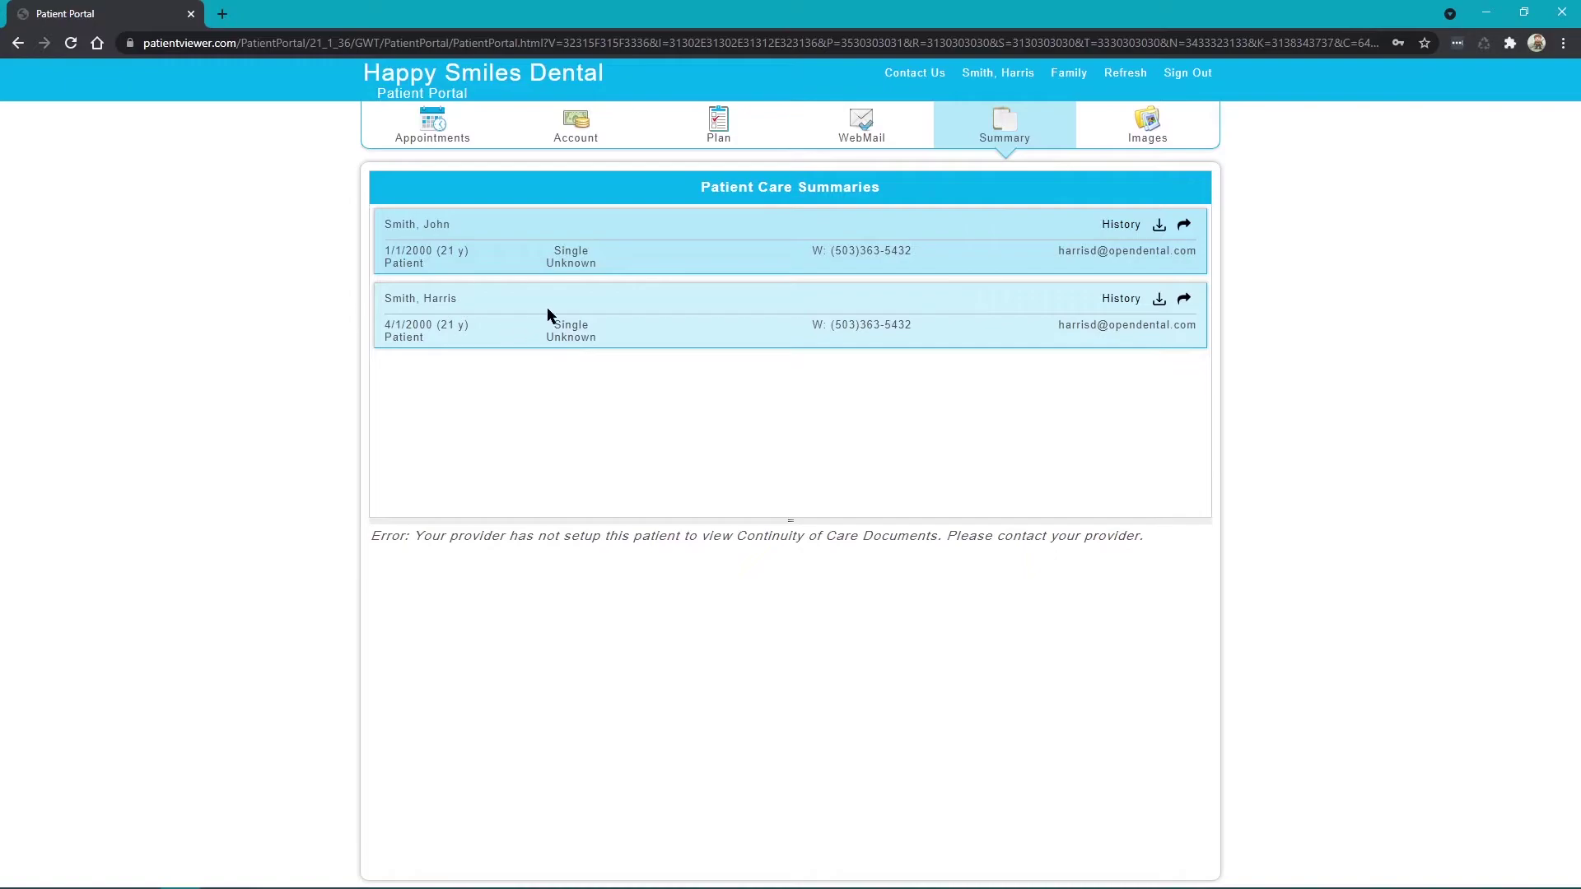
{"action": "left_click", "coordinate": [1115, 131]}
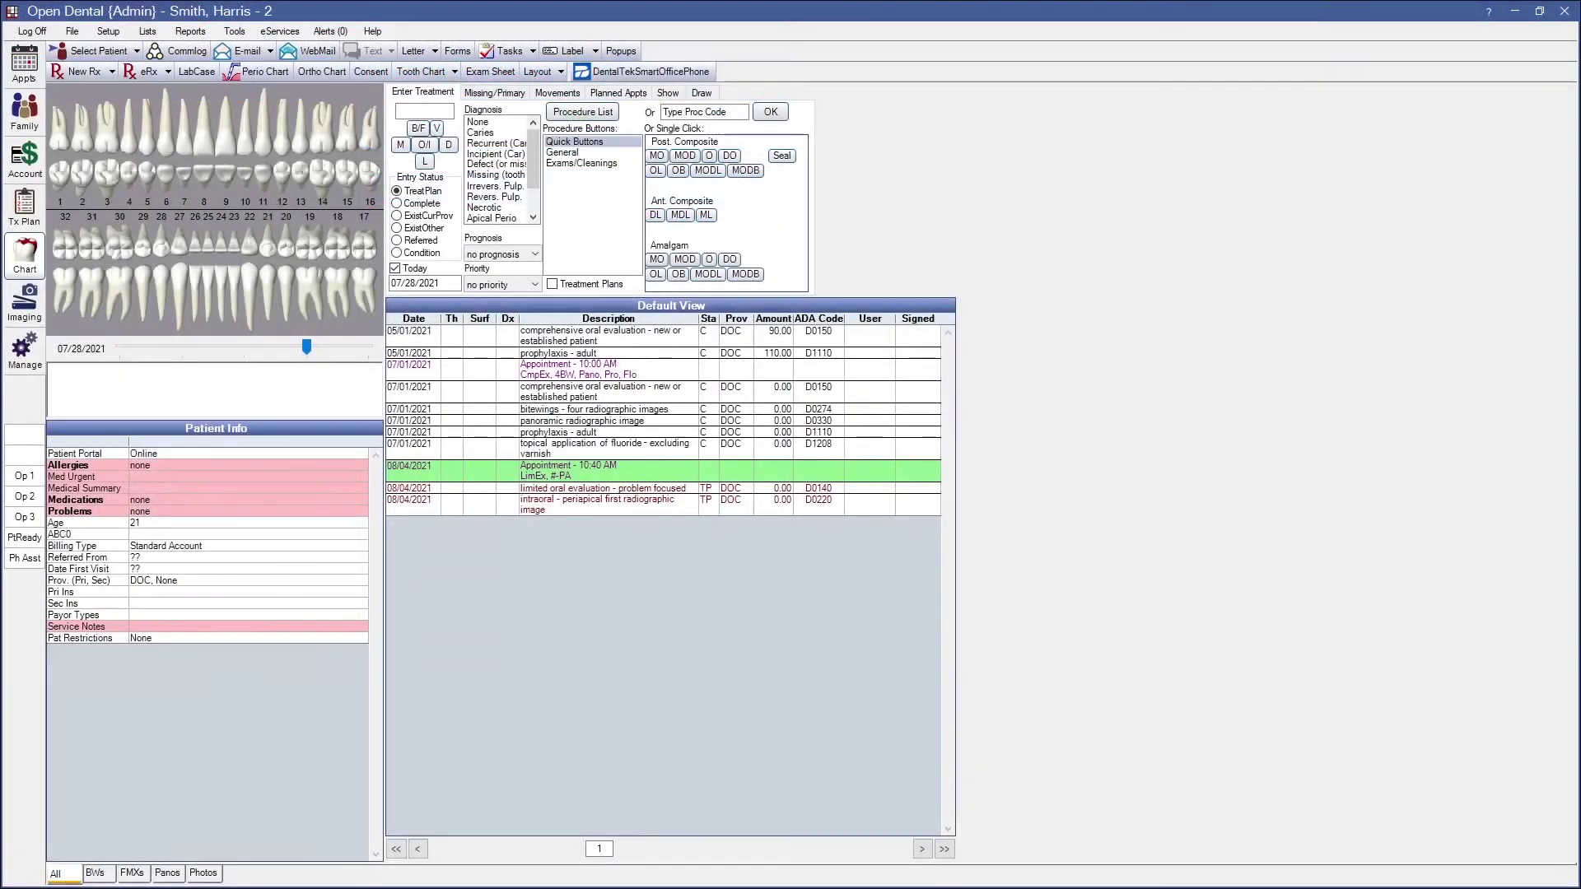
In Imaging, open the Image Categories definitions
{"action": "left_click", "coordinate": [24, 303]}
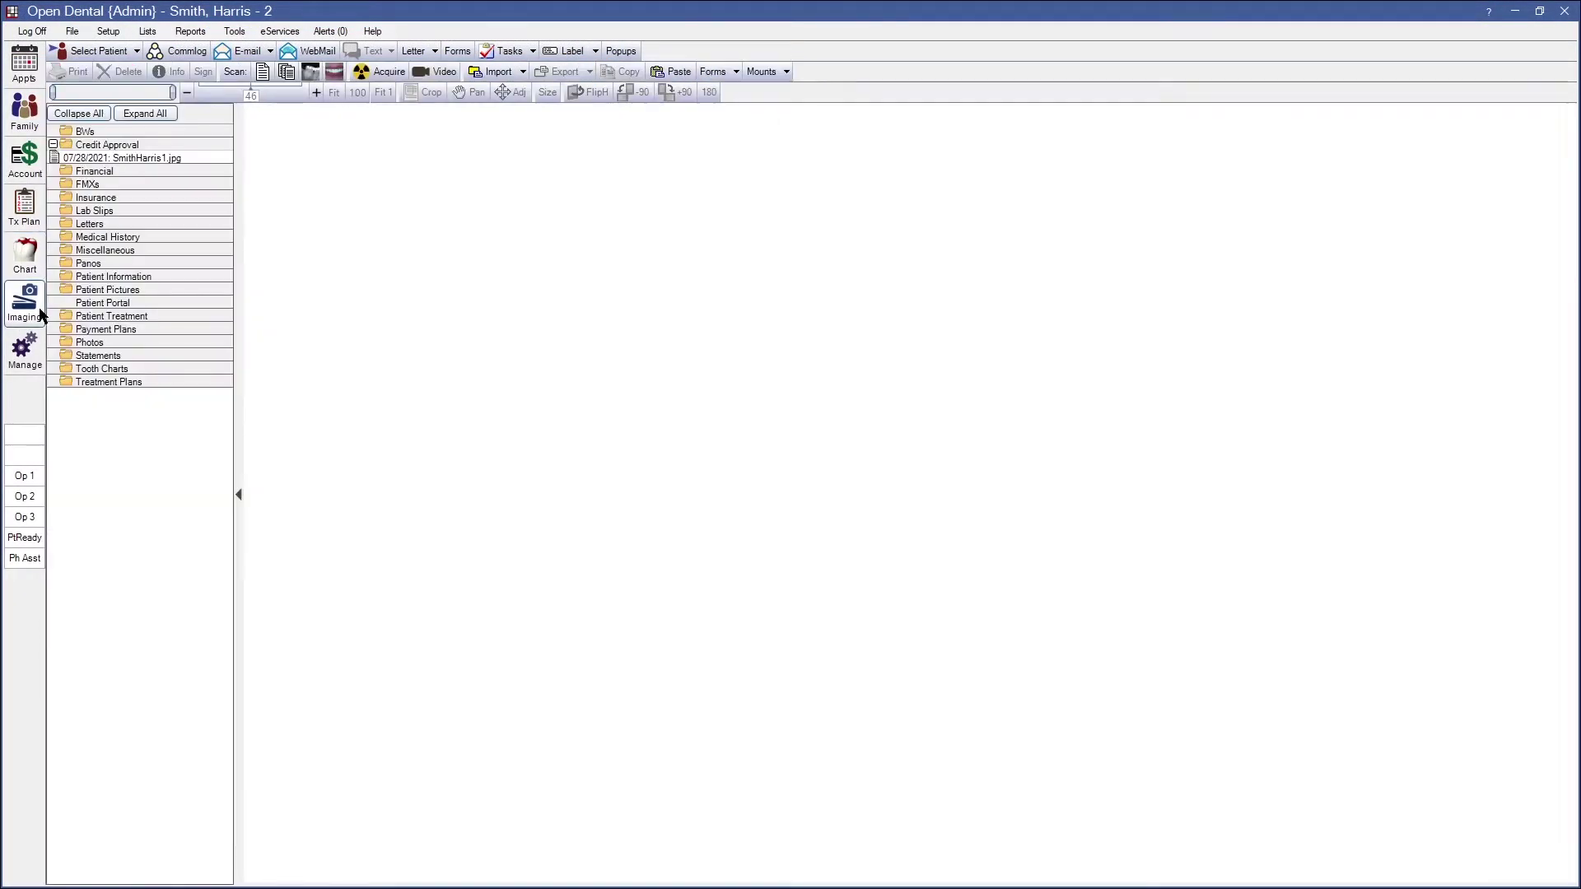
{"action": "left_click", "coordinate": [124, 30]}
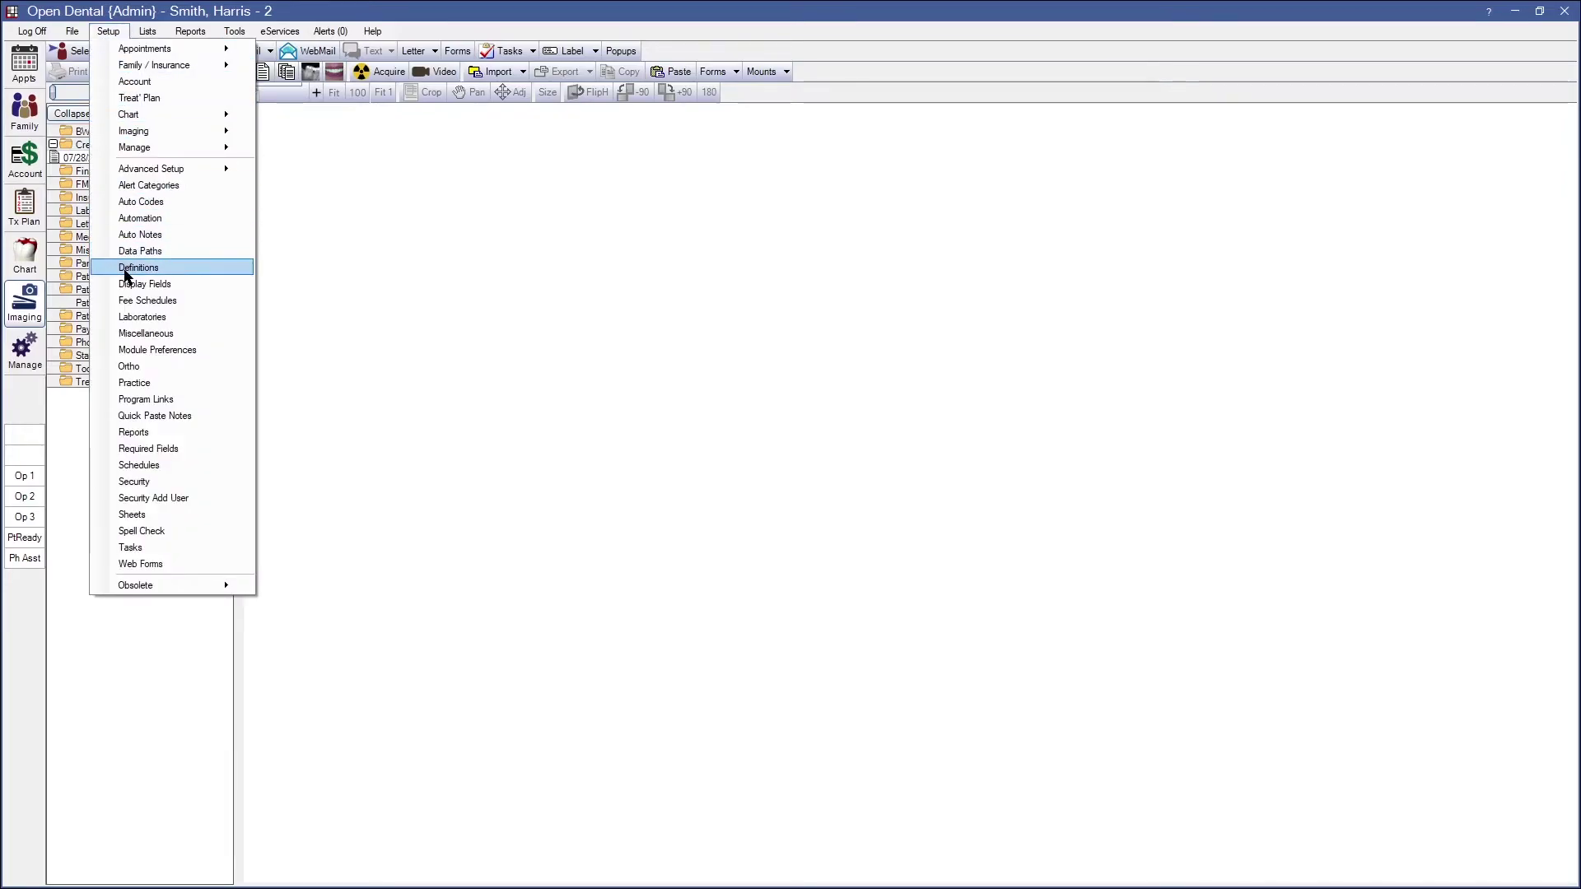
{"action": "left_click", "coordinate": [125, 269]}
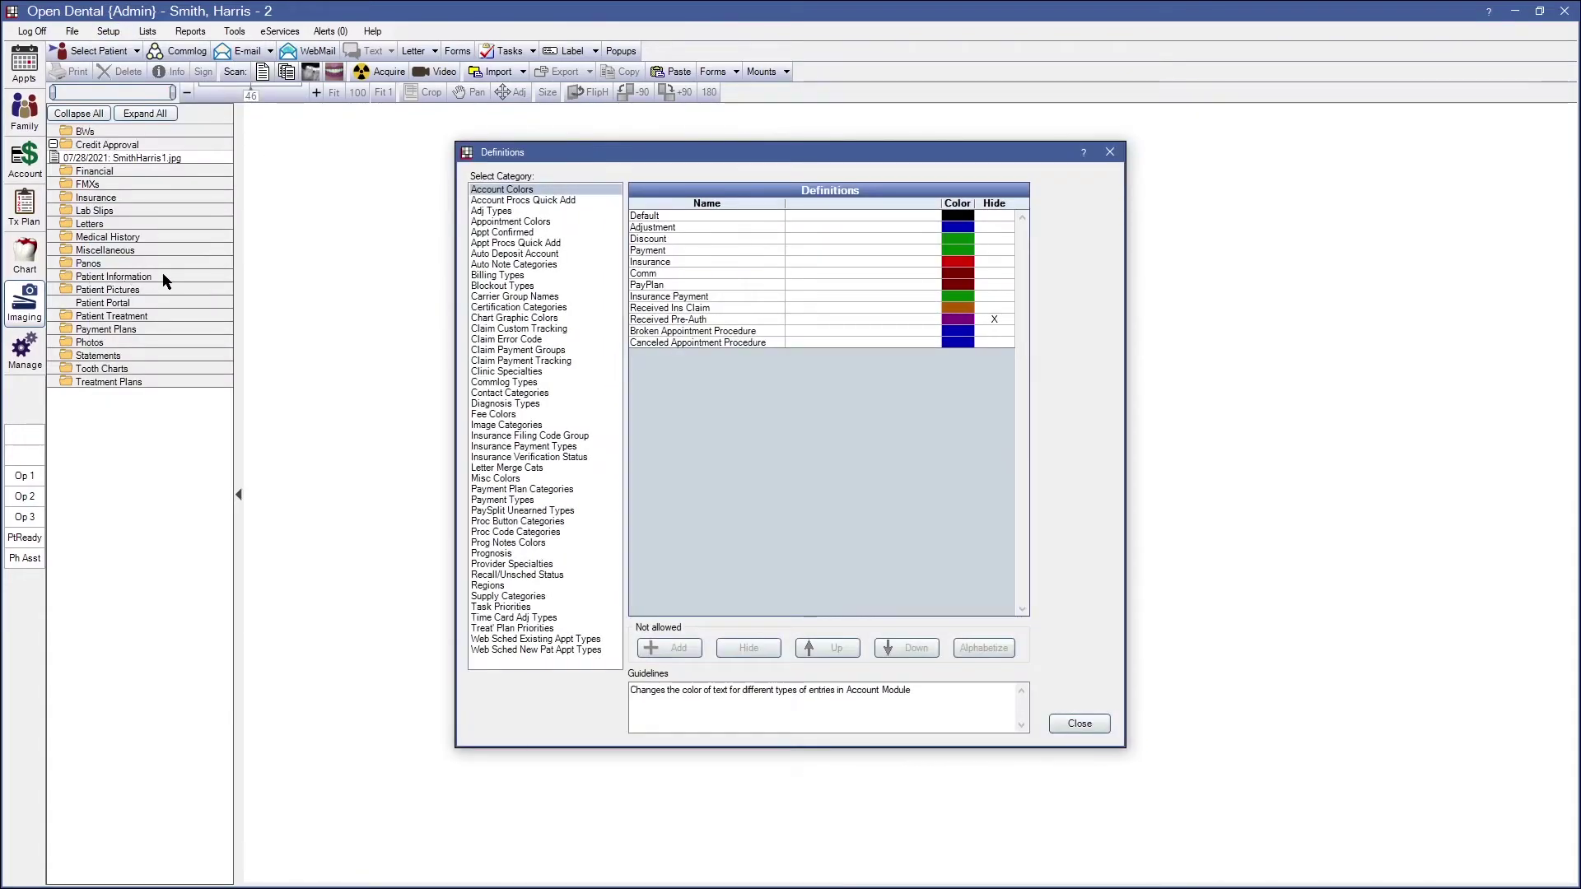
{"action": "left_click", "coordinate": [479, 425]}
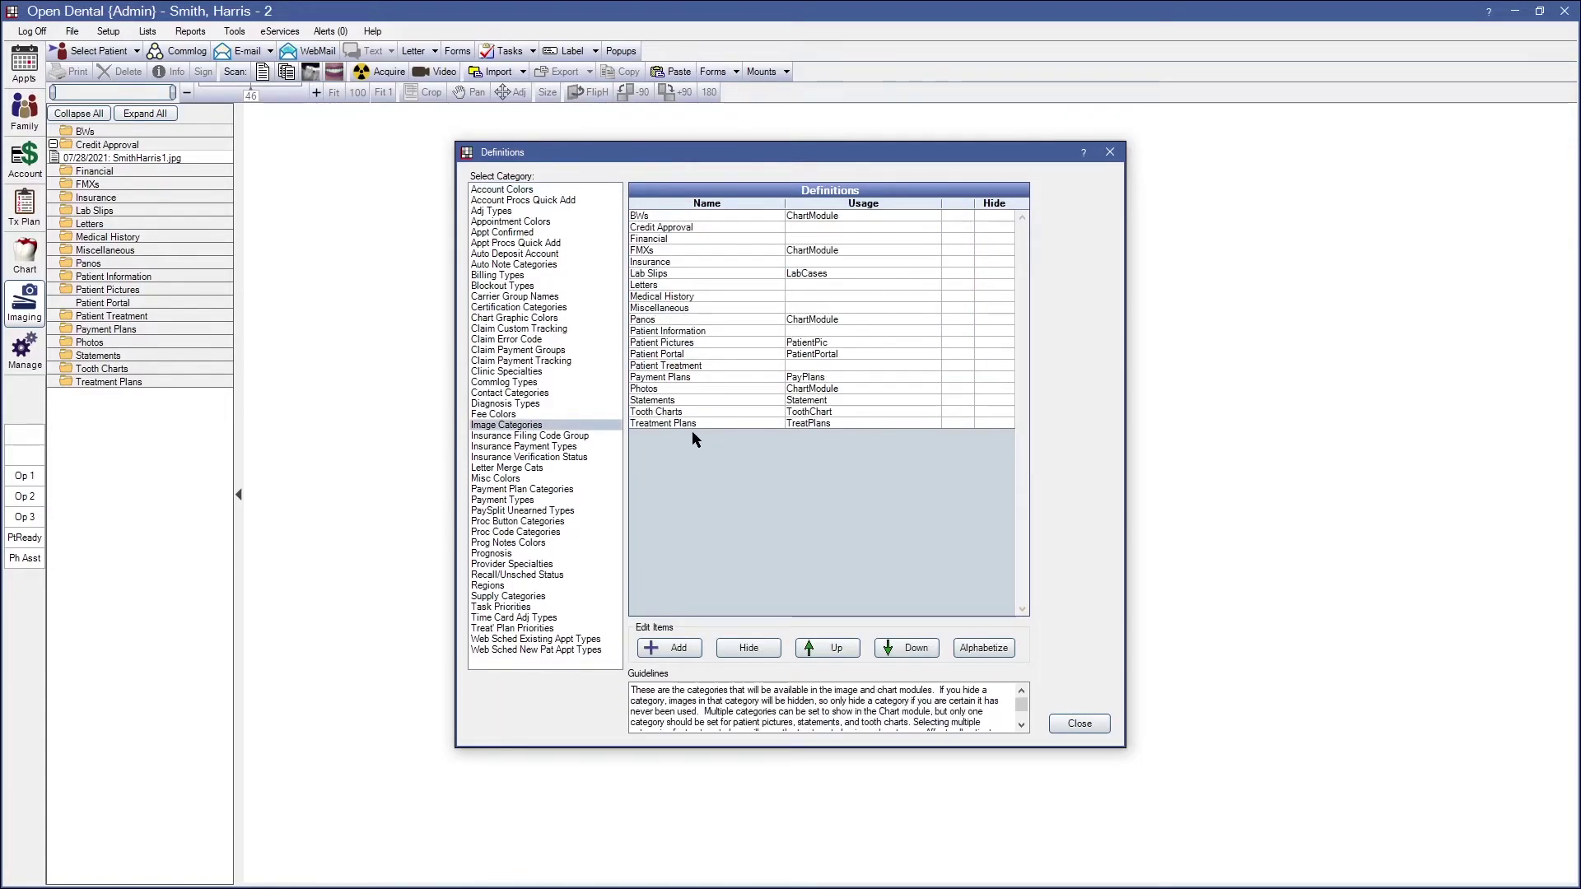
Confirm the Patient Portal image category has Show in Patient Portal checked, then close Definitions
{"action": "left_click", "coordinate": [665, 355]}
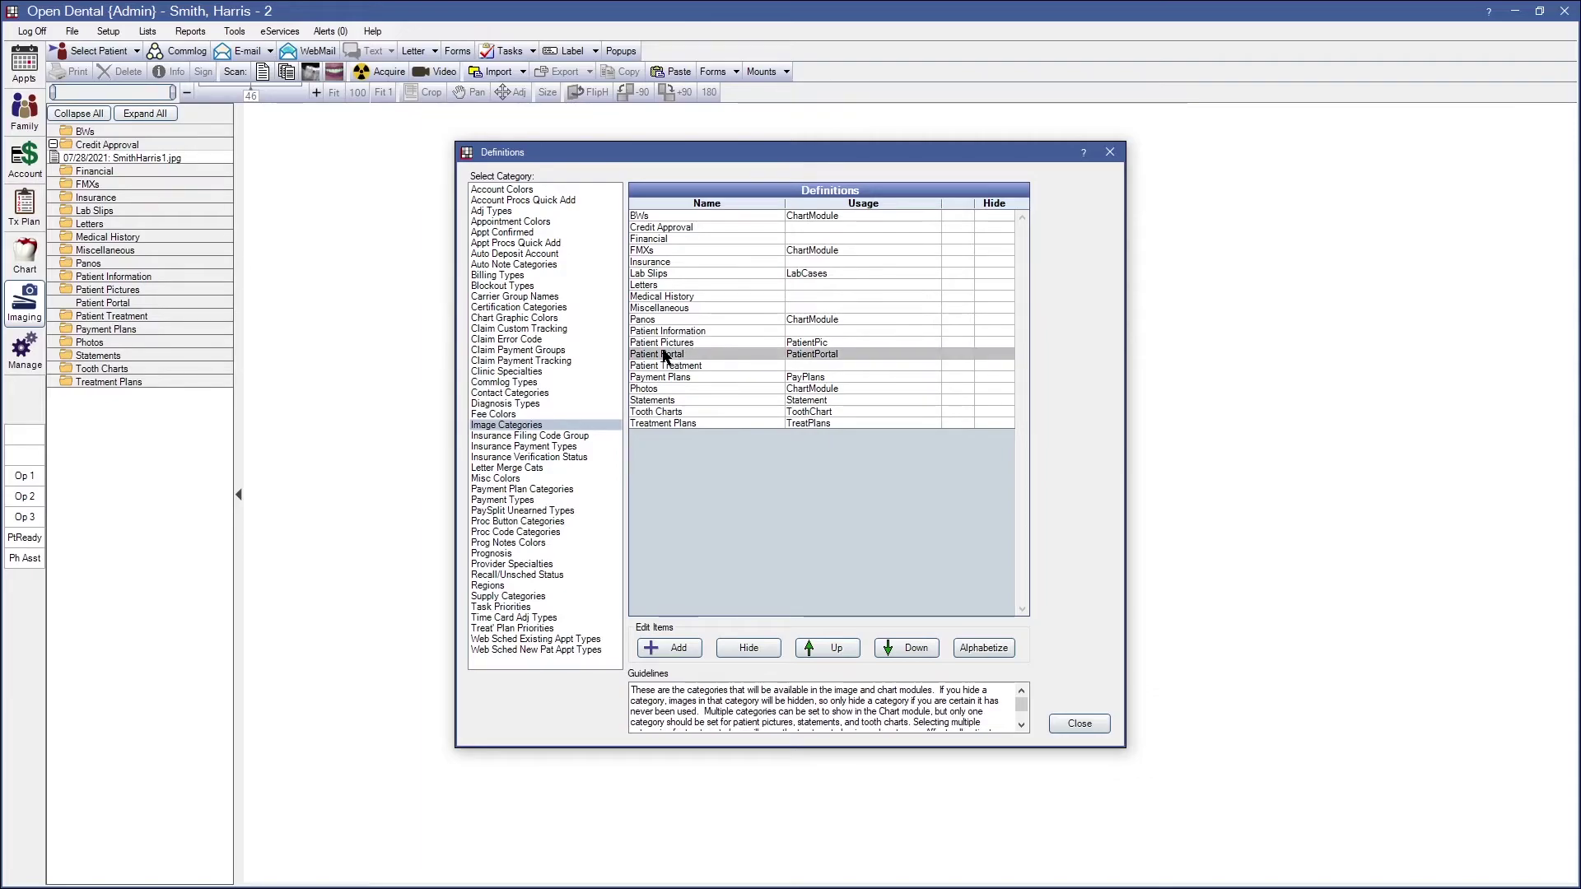
{"action": "left_click", "coordinate": [679, 238]}
{"action": "left_click", "coordinate": [668, 262]}
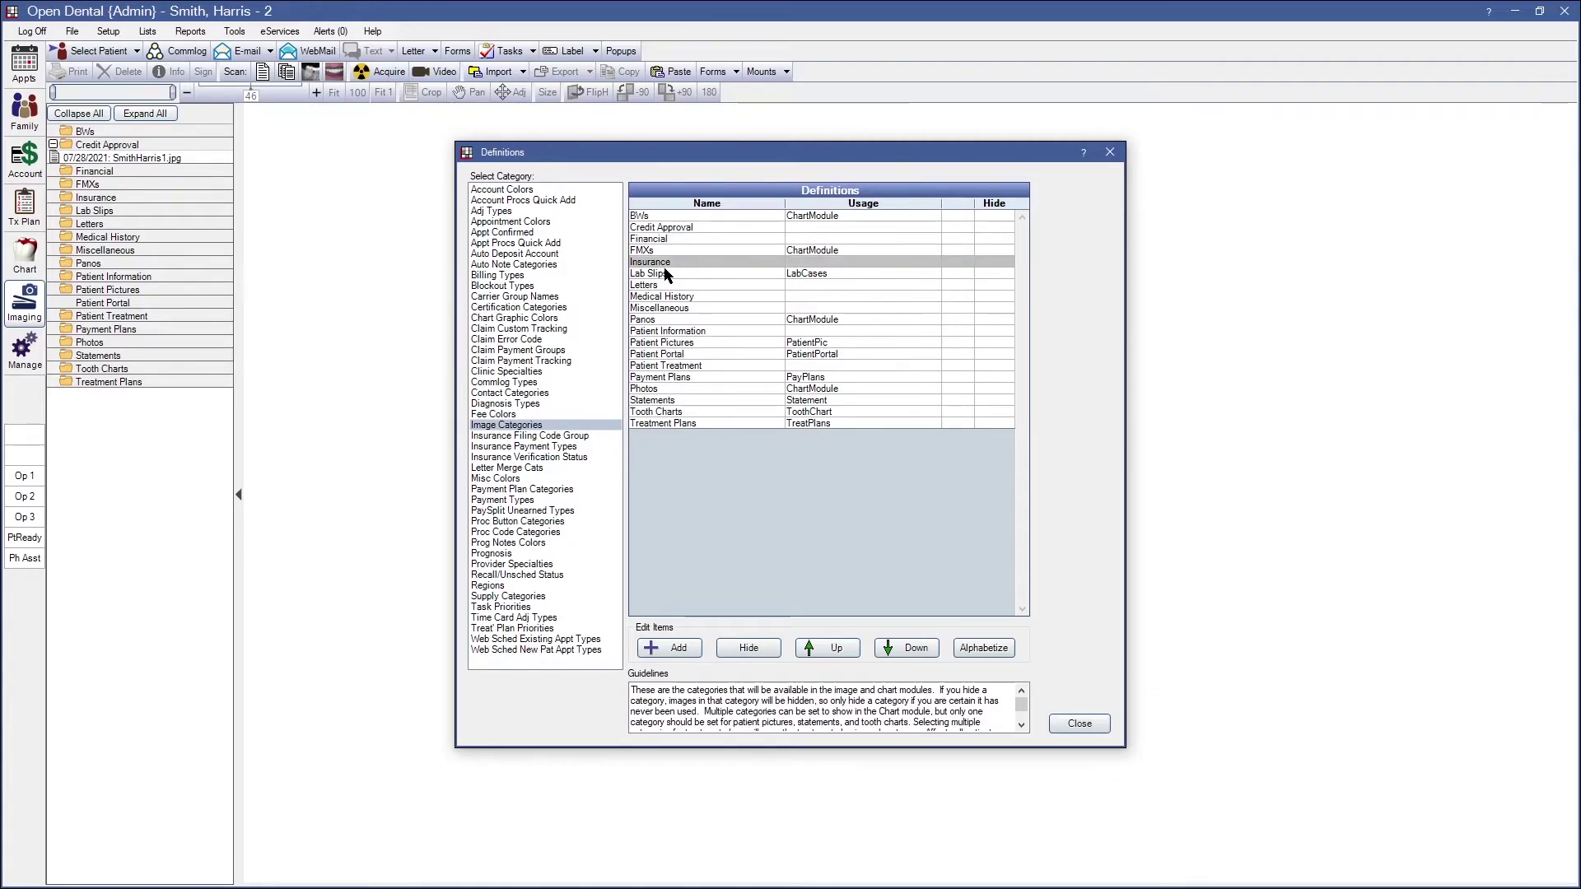
{"action": "left_click", "coordinate": [668, 275]}
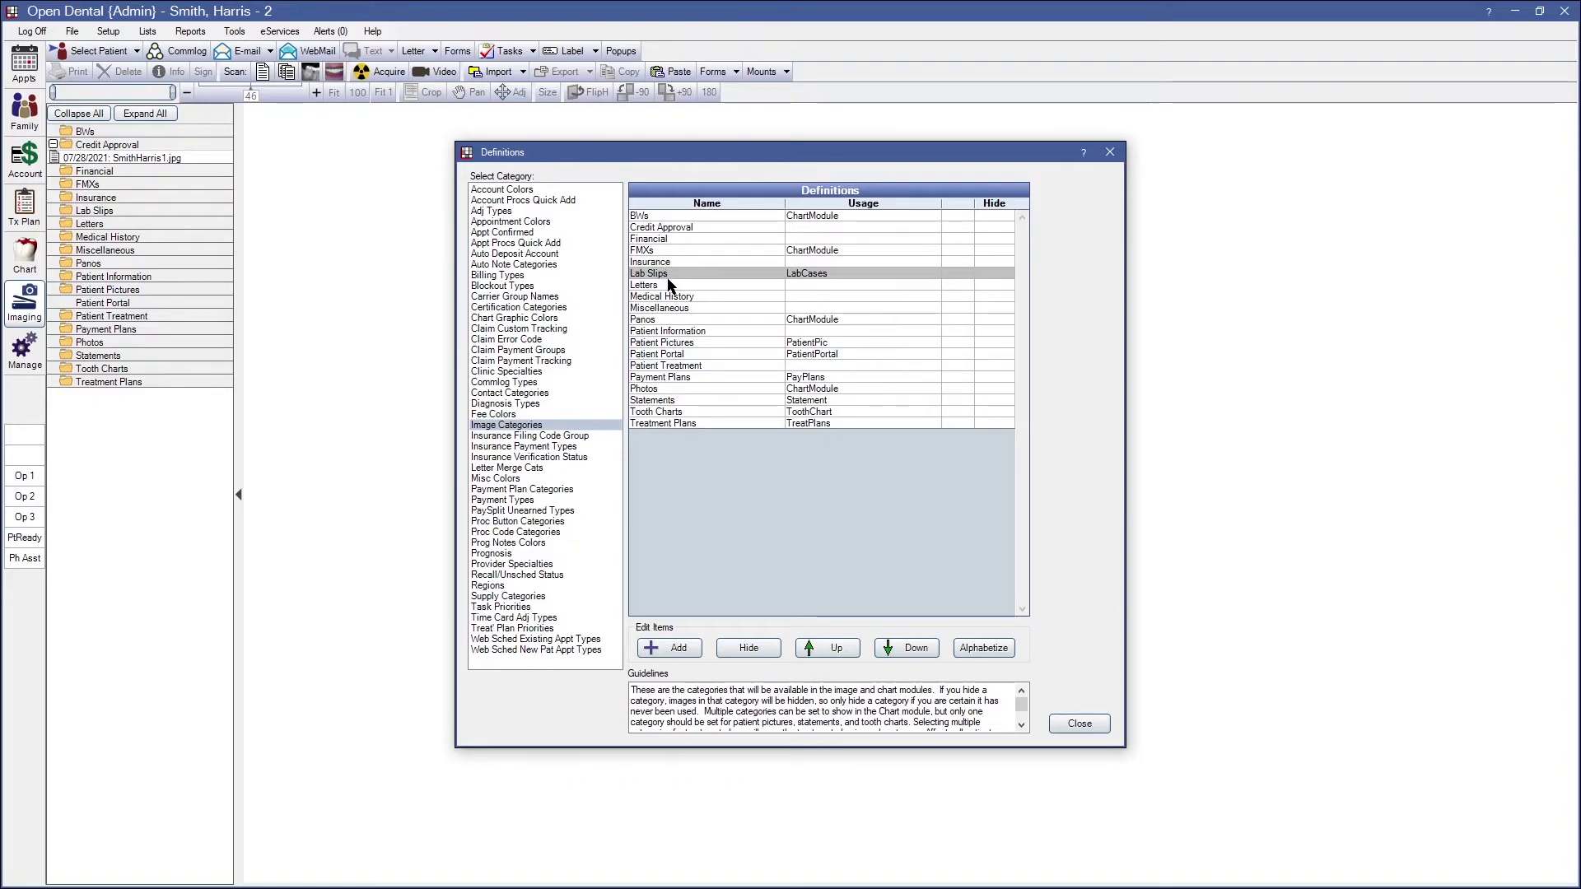
{"action": "double_click", "coordinate": [671, 356]}
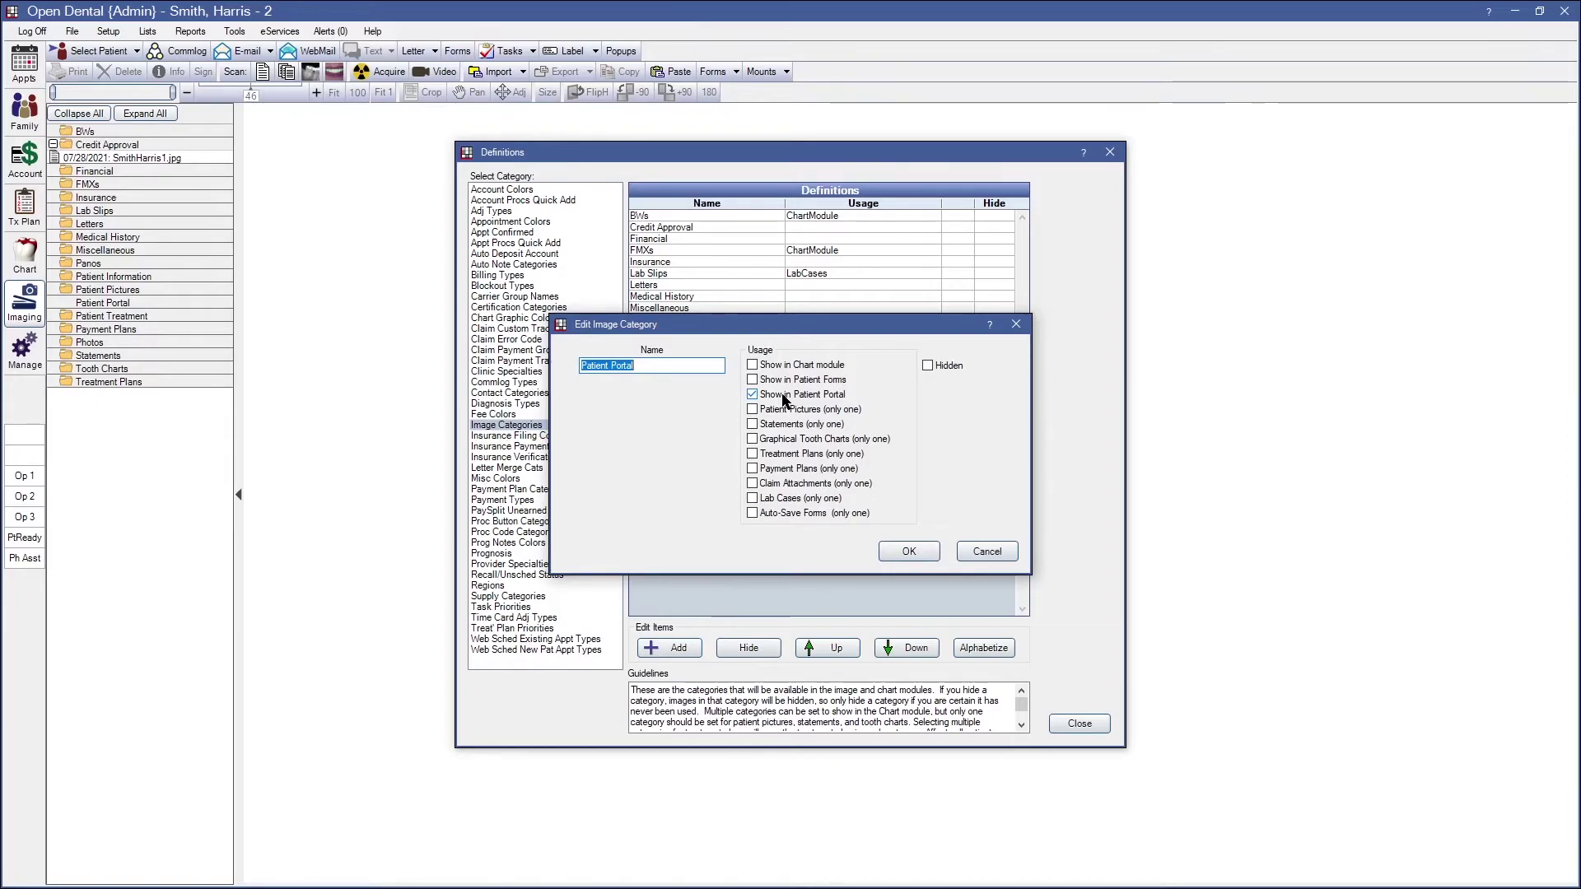
{"action": "left_click", "coordinate": [904, 551]}
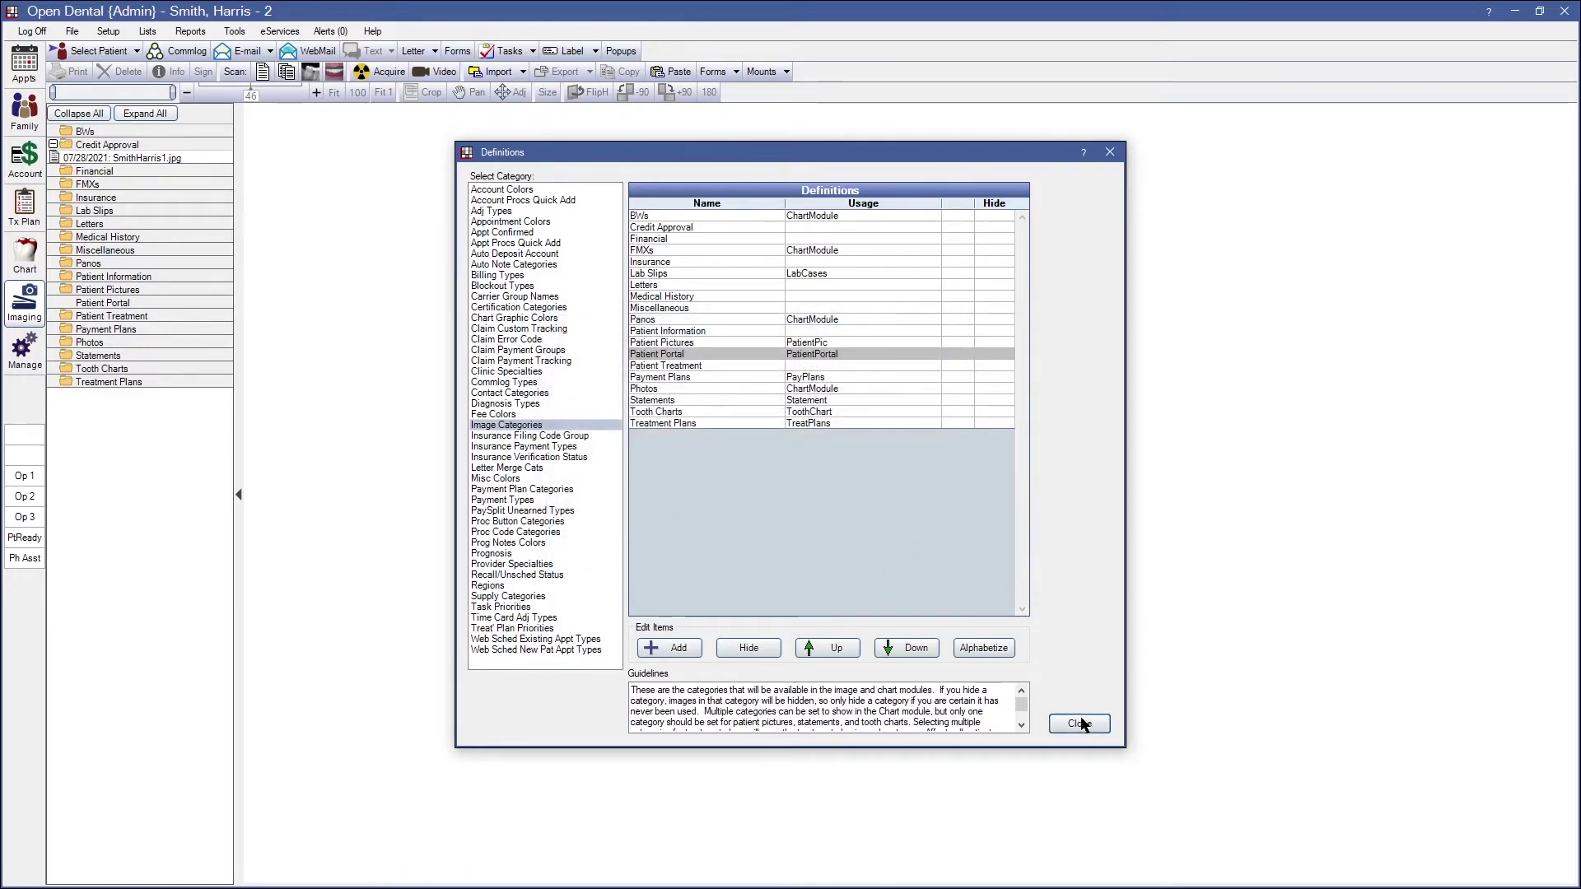
{"action": "left_click", "coordinate": [1080, 724]}
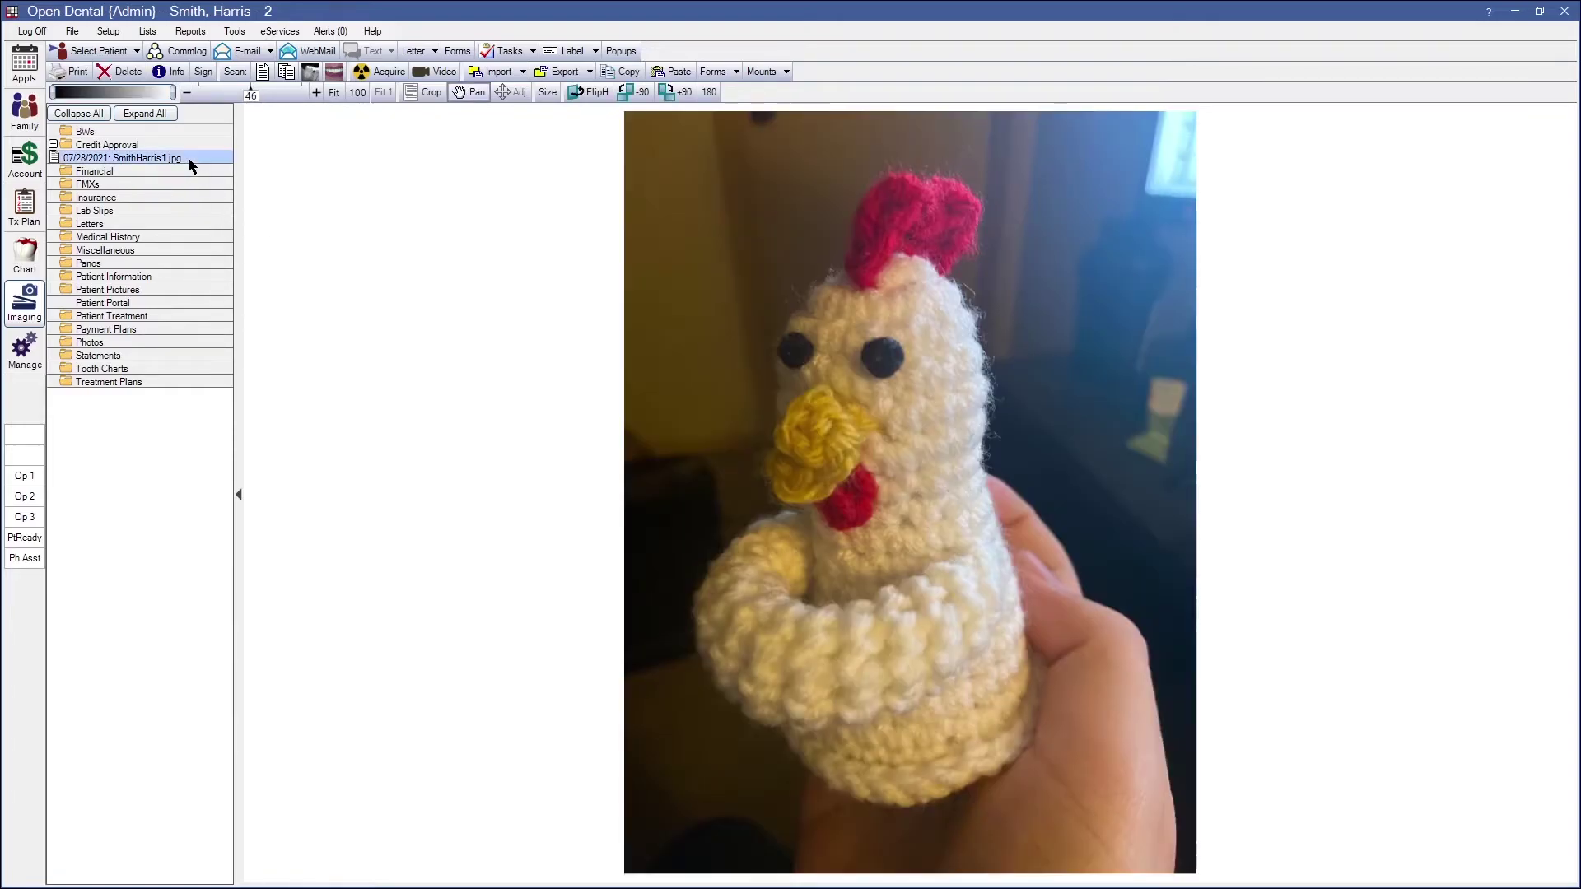
Move SmithHarris1.jpg into the Patient Portal image category
{"action": "left_click", "coordinate": [189, 165]}
{"action": "left_click_drag", "start_coordinate": [191, 156], "coordinate": [109, 306]}
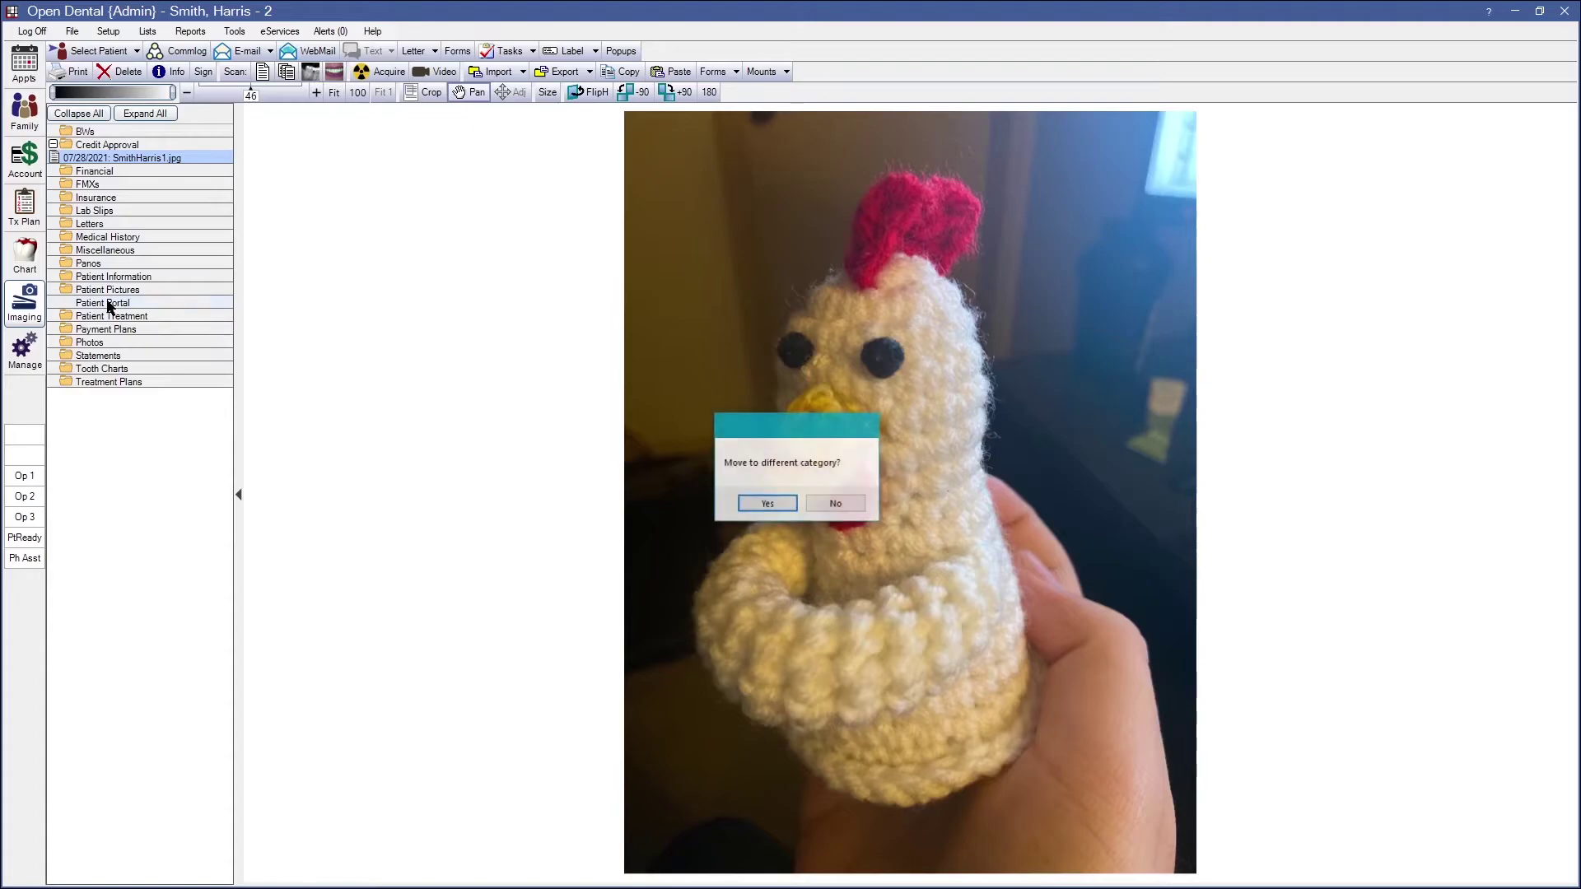
{"action": "left_click", "coordinate": [770, 505]}
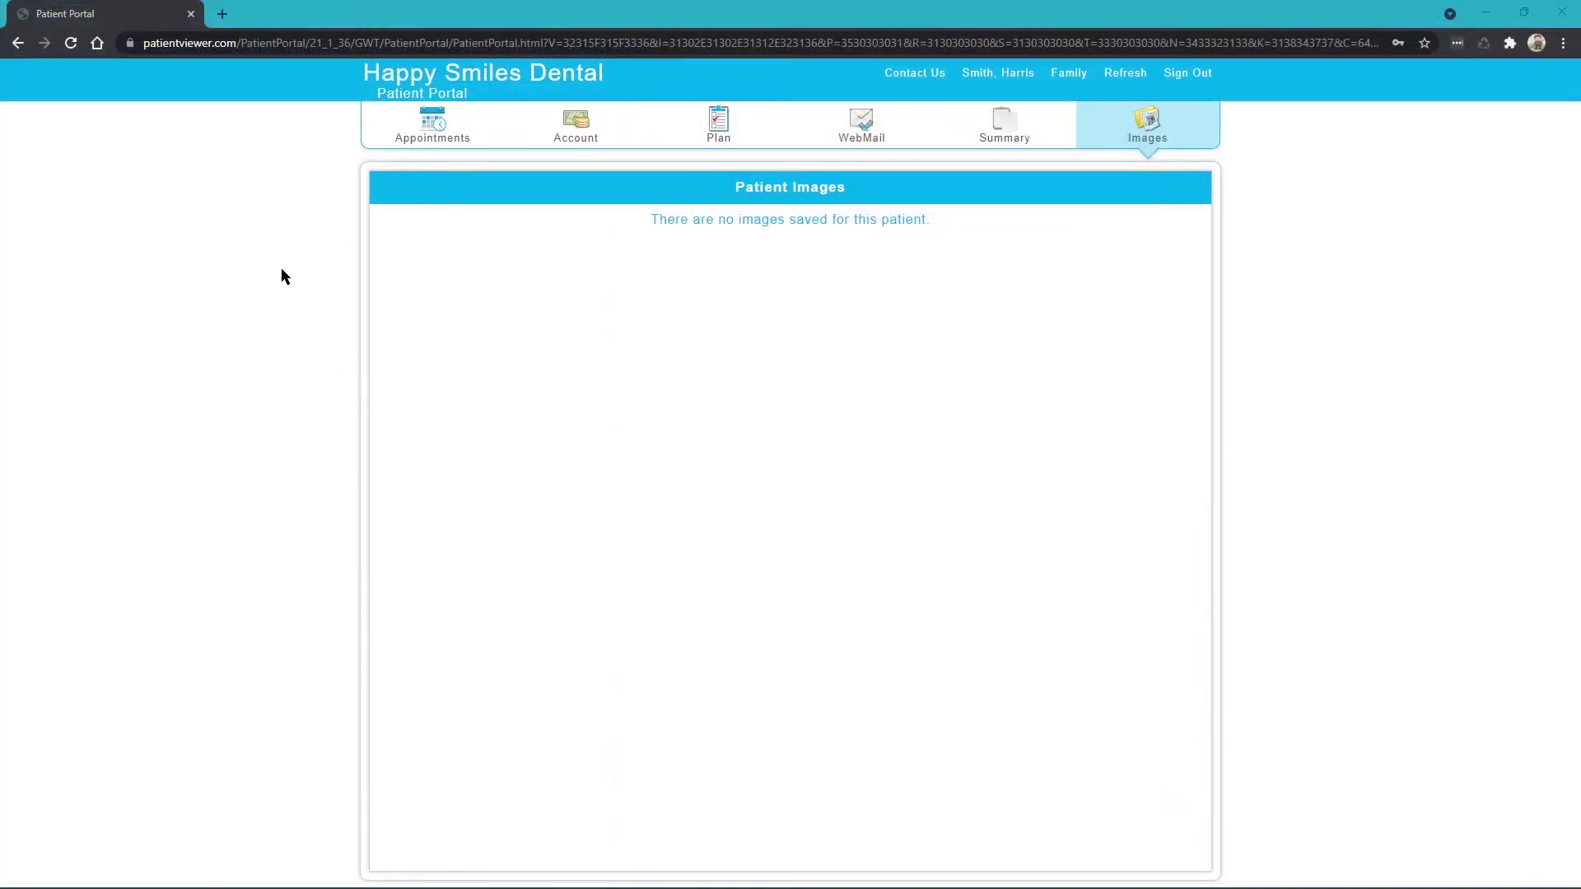
{"action": "left_click", "coordinate": [1138, 84]}
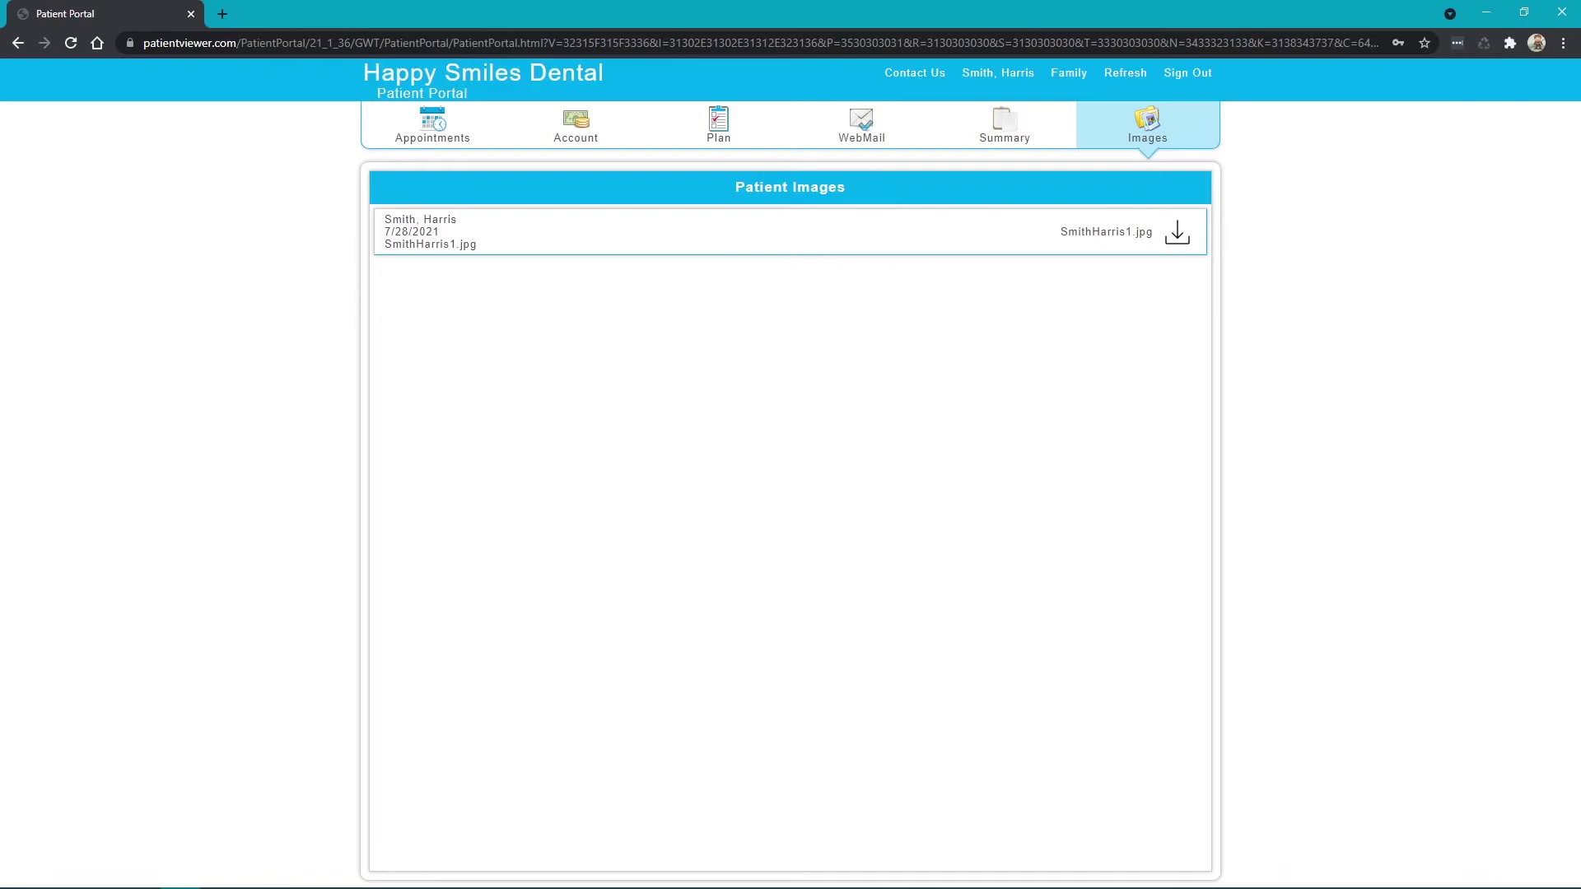
{"action": "key", "text": "alt+Tab"}
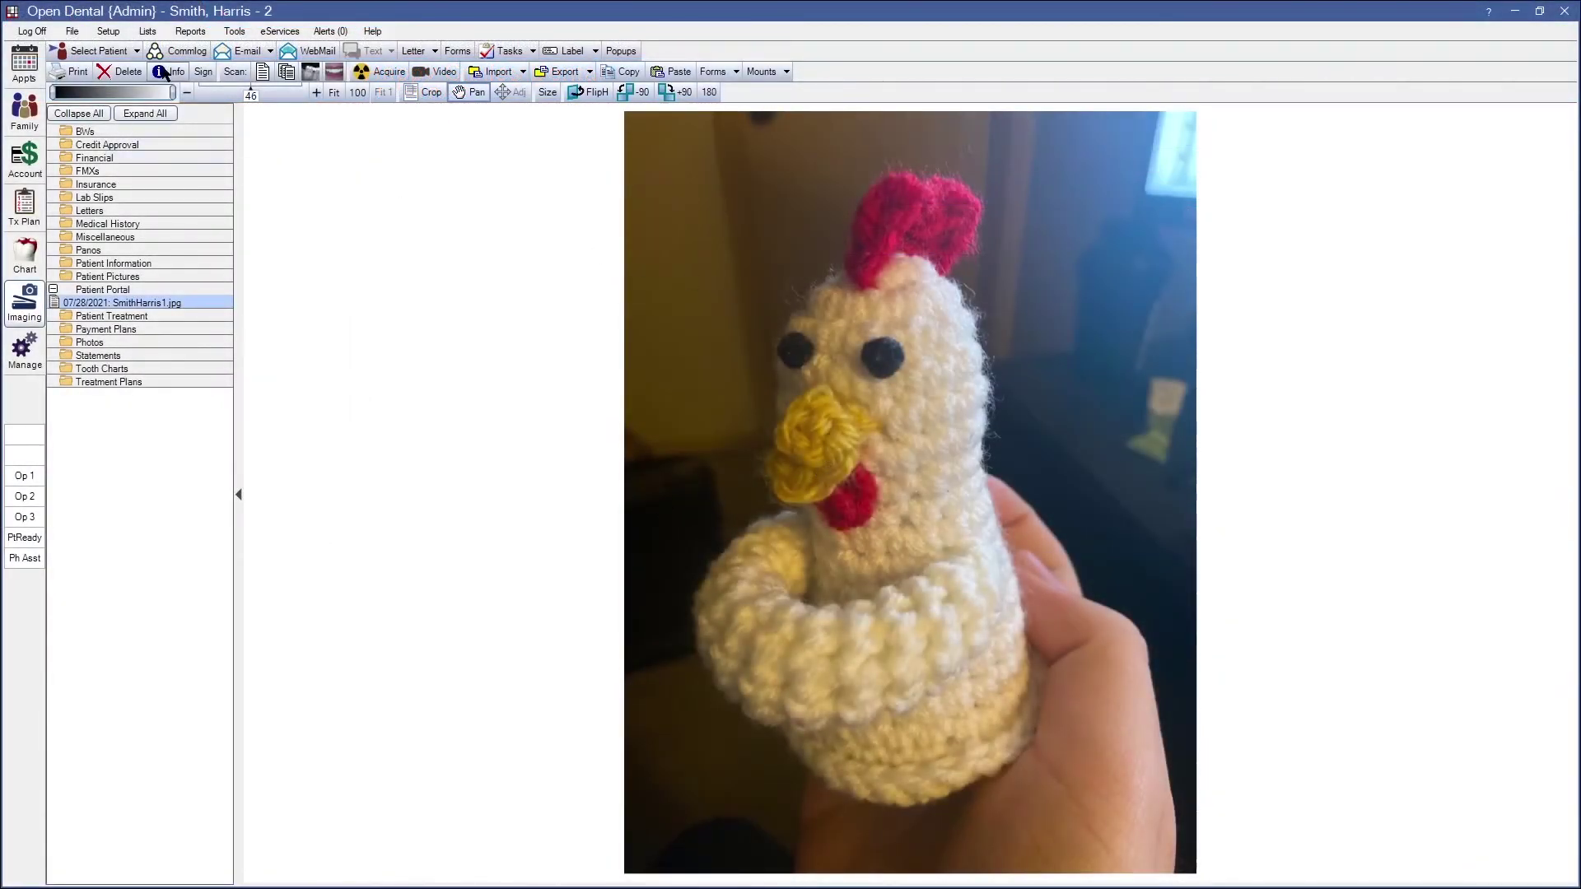
Disable TreatmentPlan, CareSummary, MakePayments, Account and WebMail portal features, keeping Images and Appointments, and submit
{"action": "left_click", "coordinate": [284, 33]}
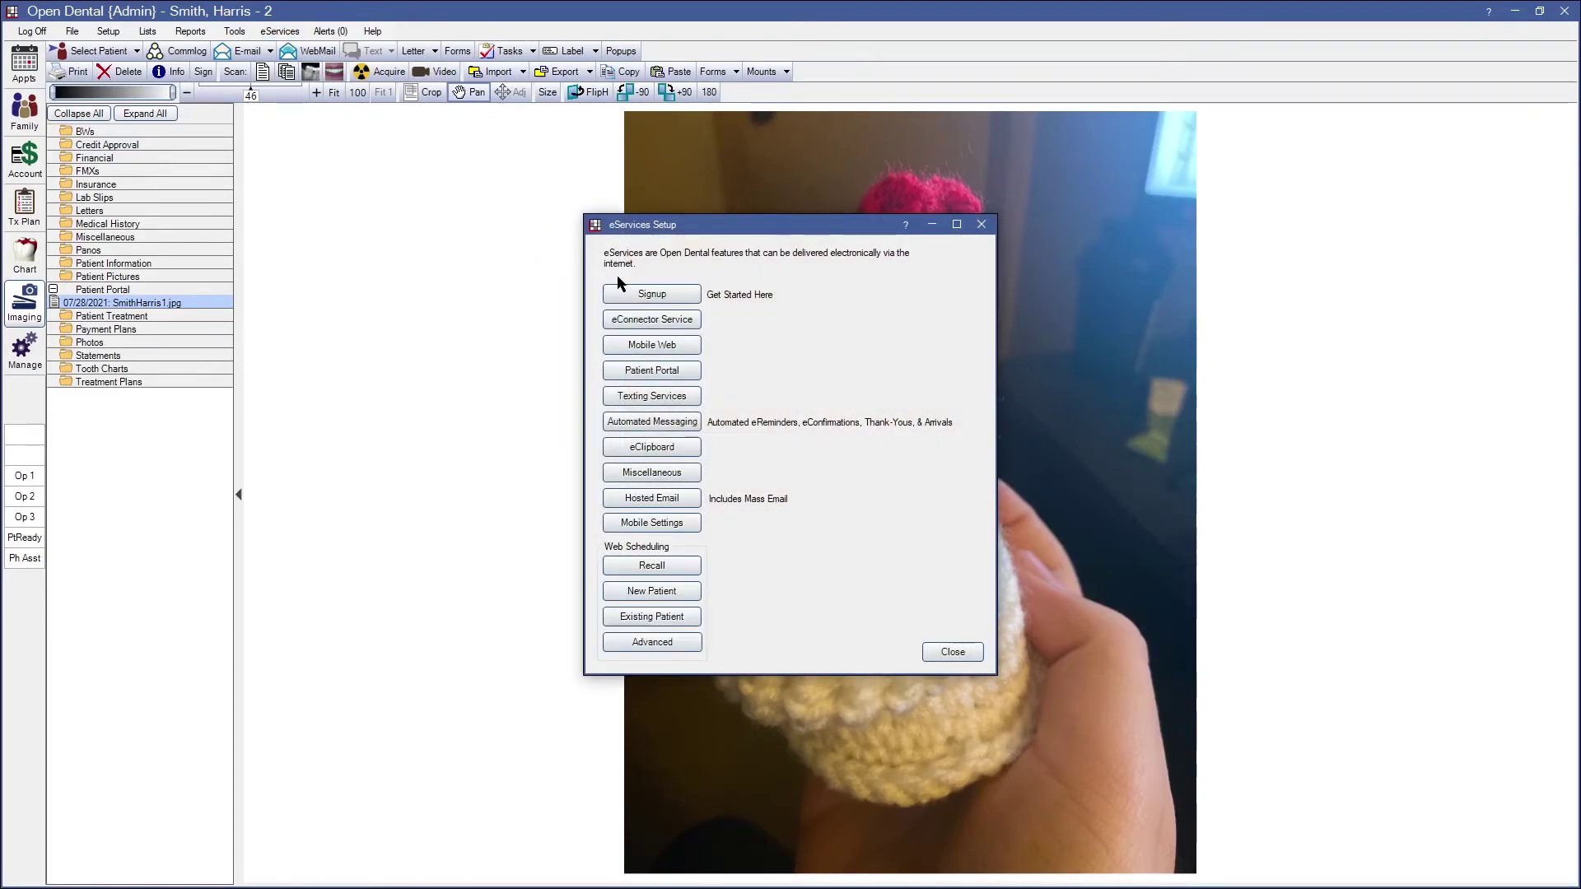
{"action": "left_click", "coordinate": [639, 295]}
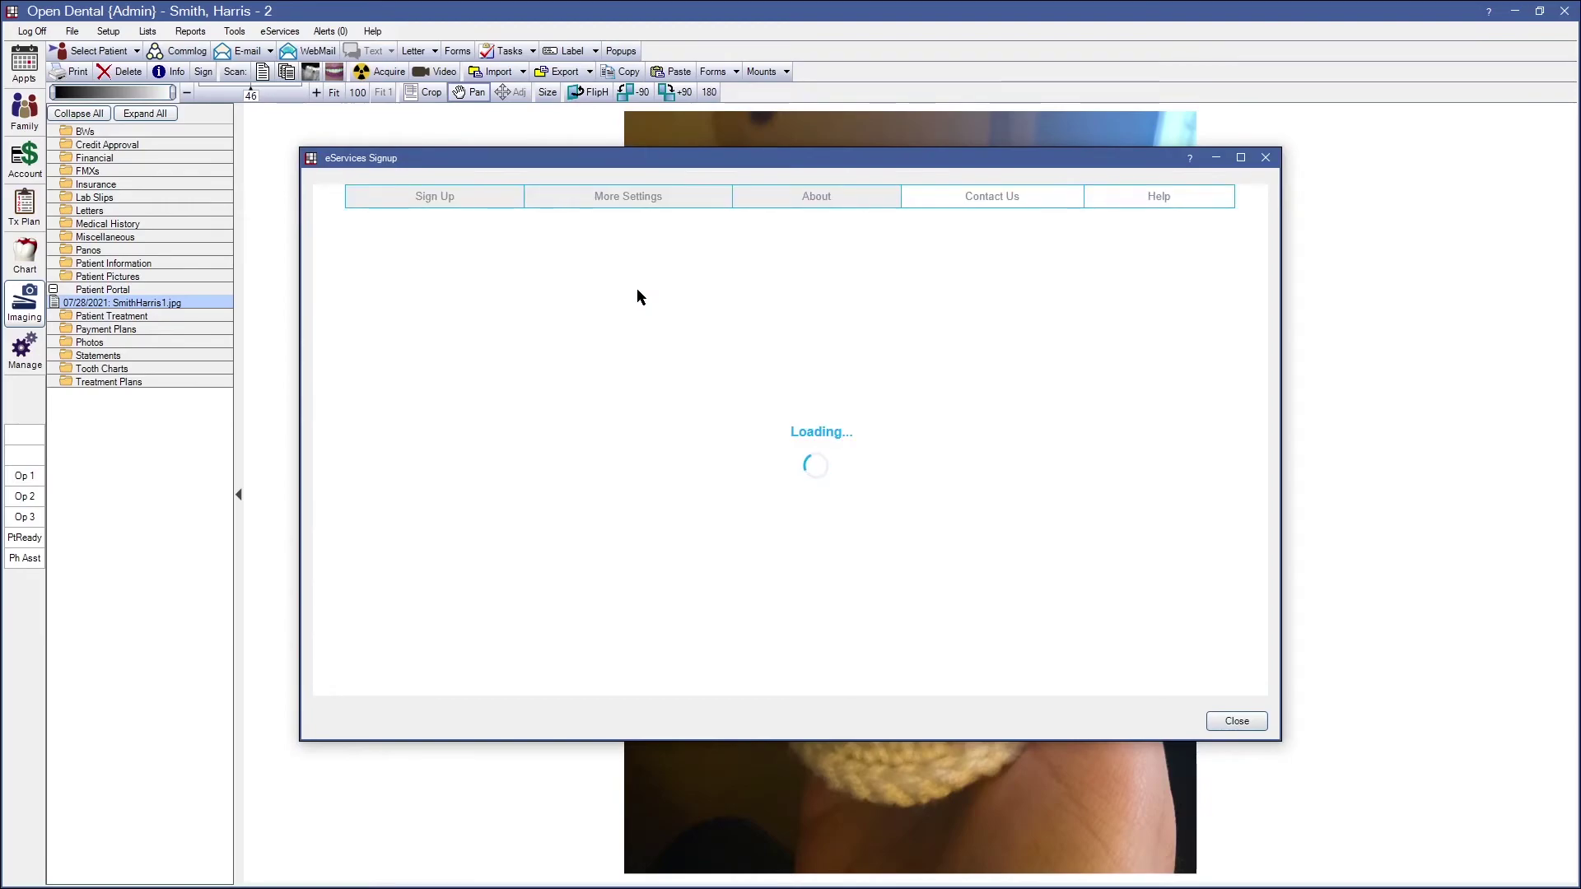
{"action": "left_click", "coordinate": [643, 203]}
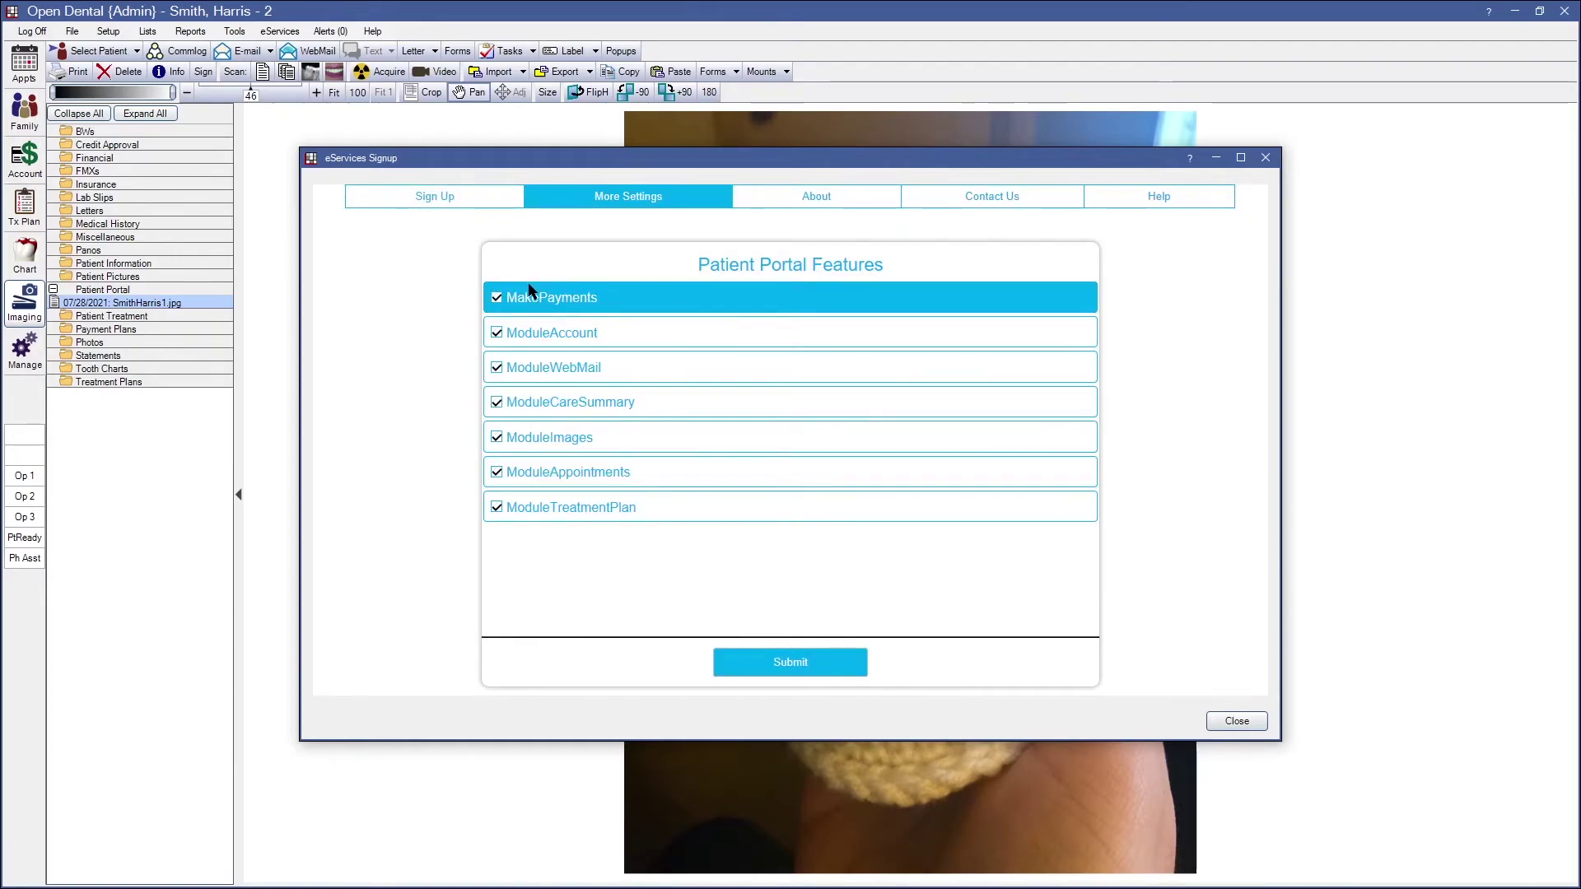
{"action": "left_click", "coordinate": [496, 508]}
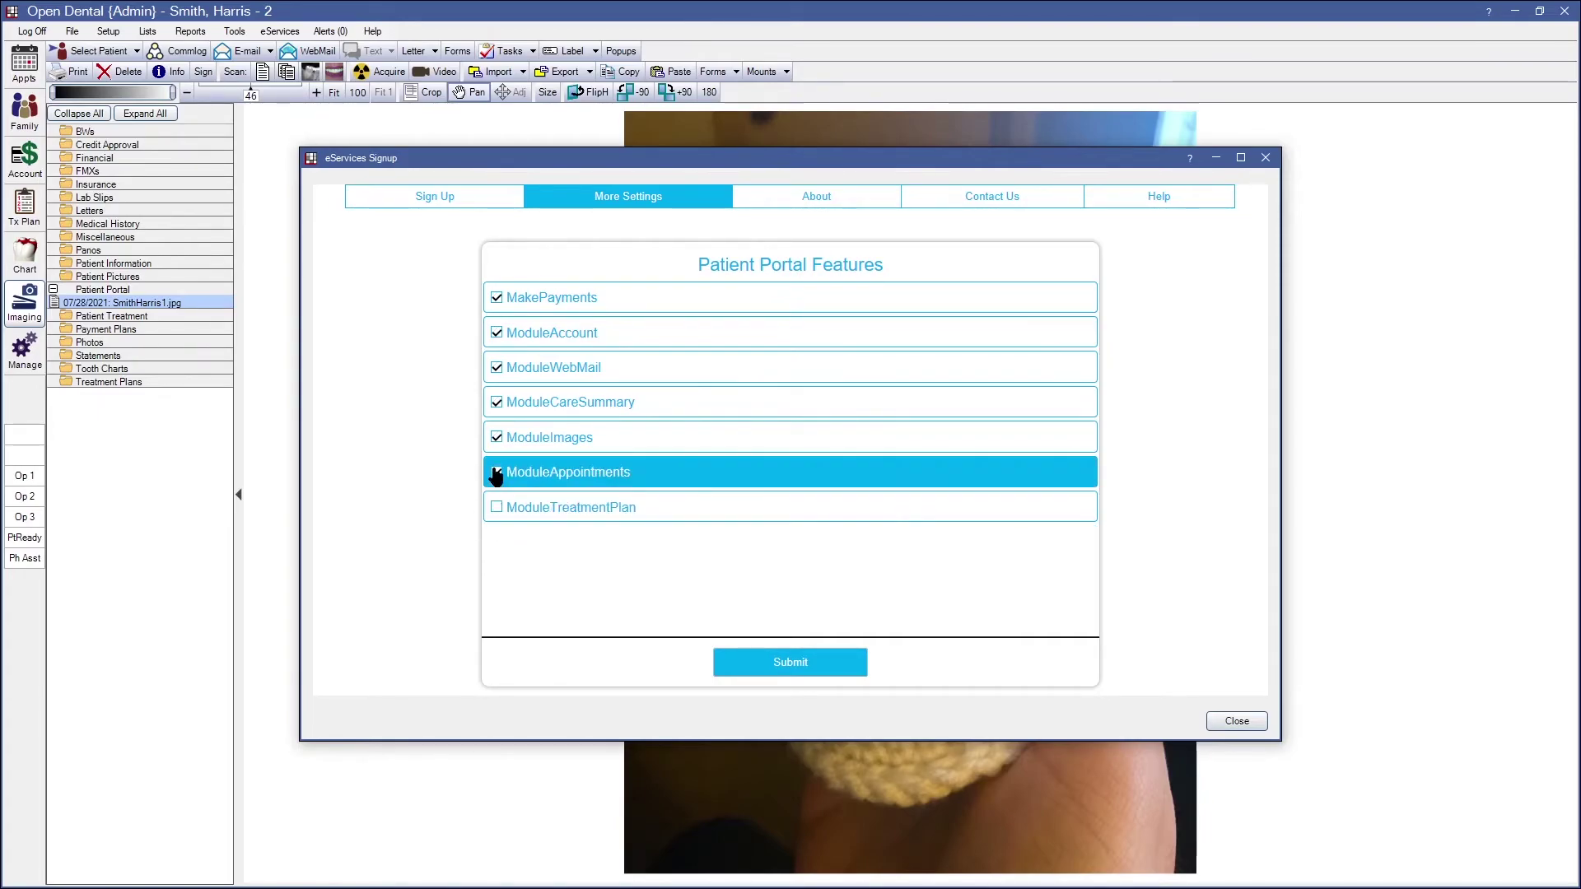
{"action": "left_click", "coordinate": [497, 403]}
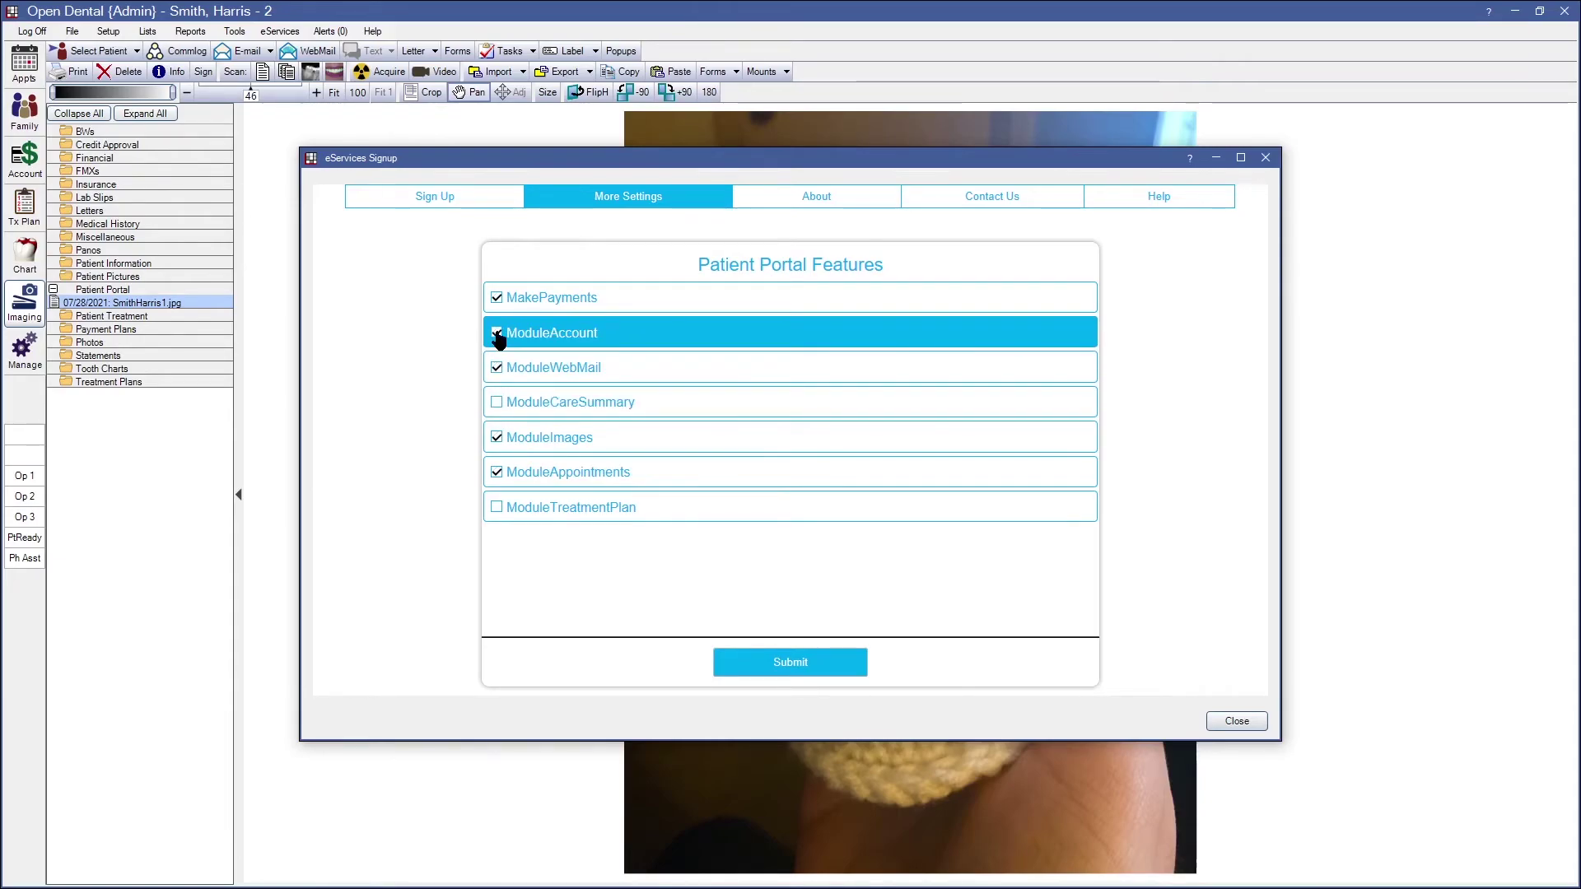
{"action": "left_click", "coordinate": [497, 298]}
{"action": "left_click", "coordinate": [496, 333]}
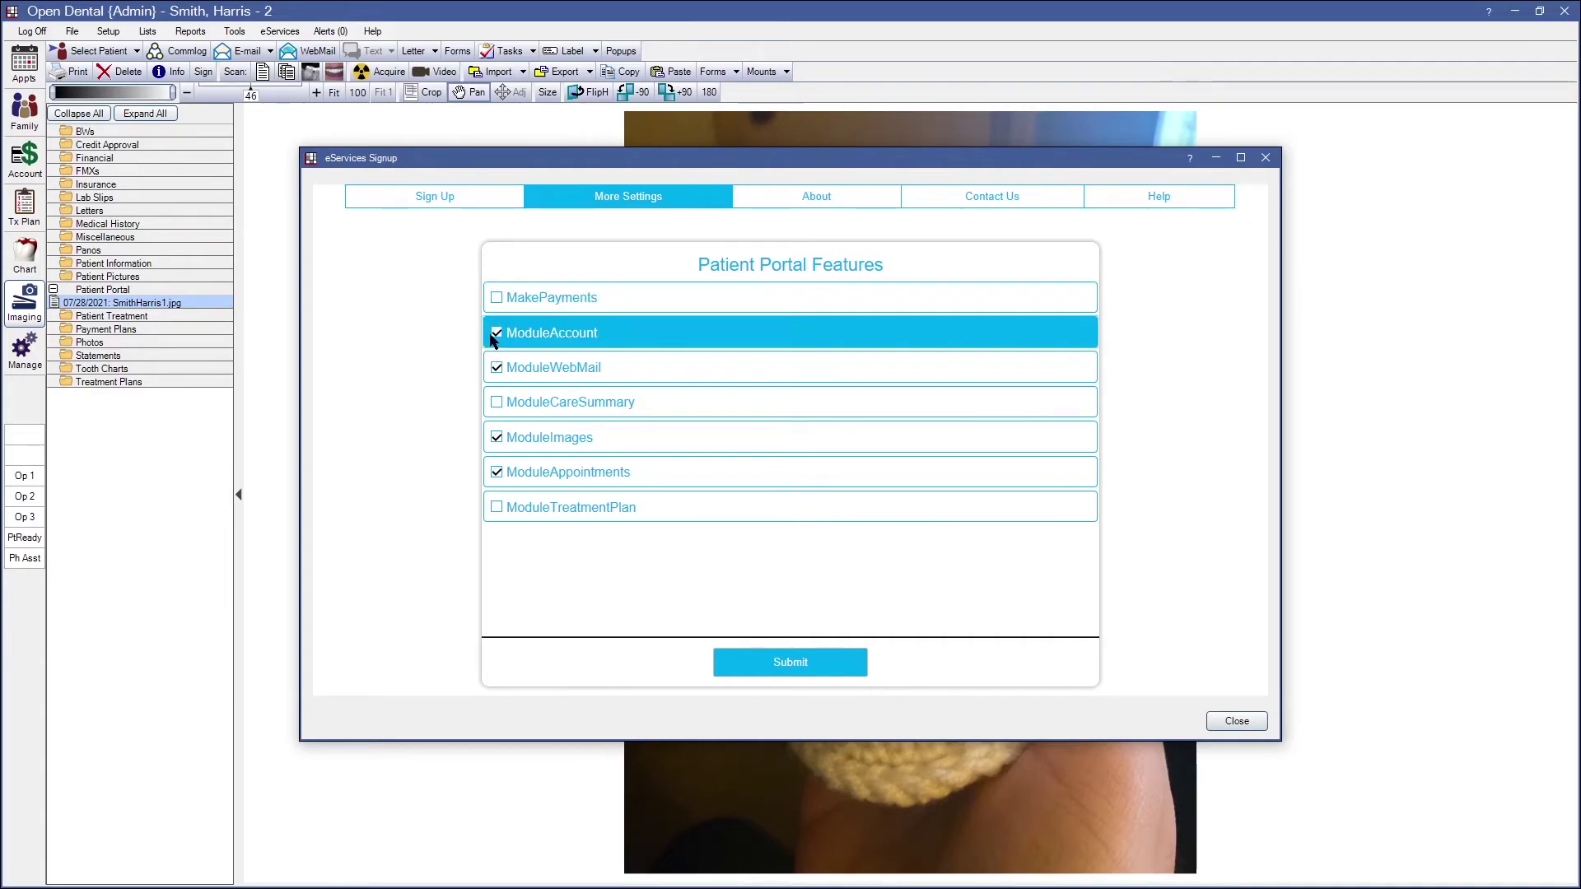
{"action": "left_click", "coordinate": [496, 368]}
{"action": "left_click", "coordinate": [497, 437]}
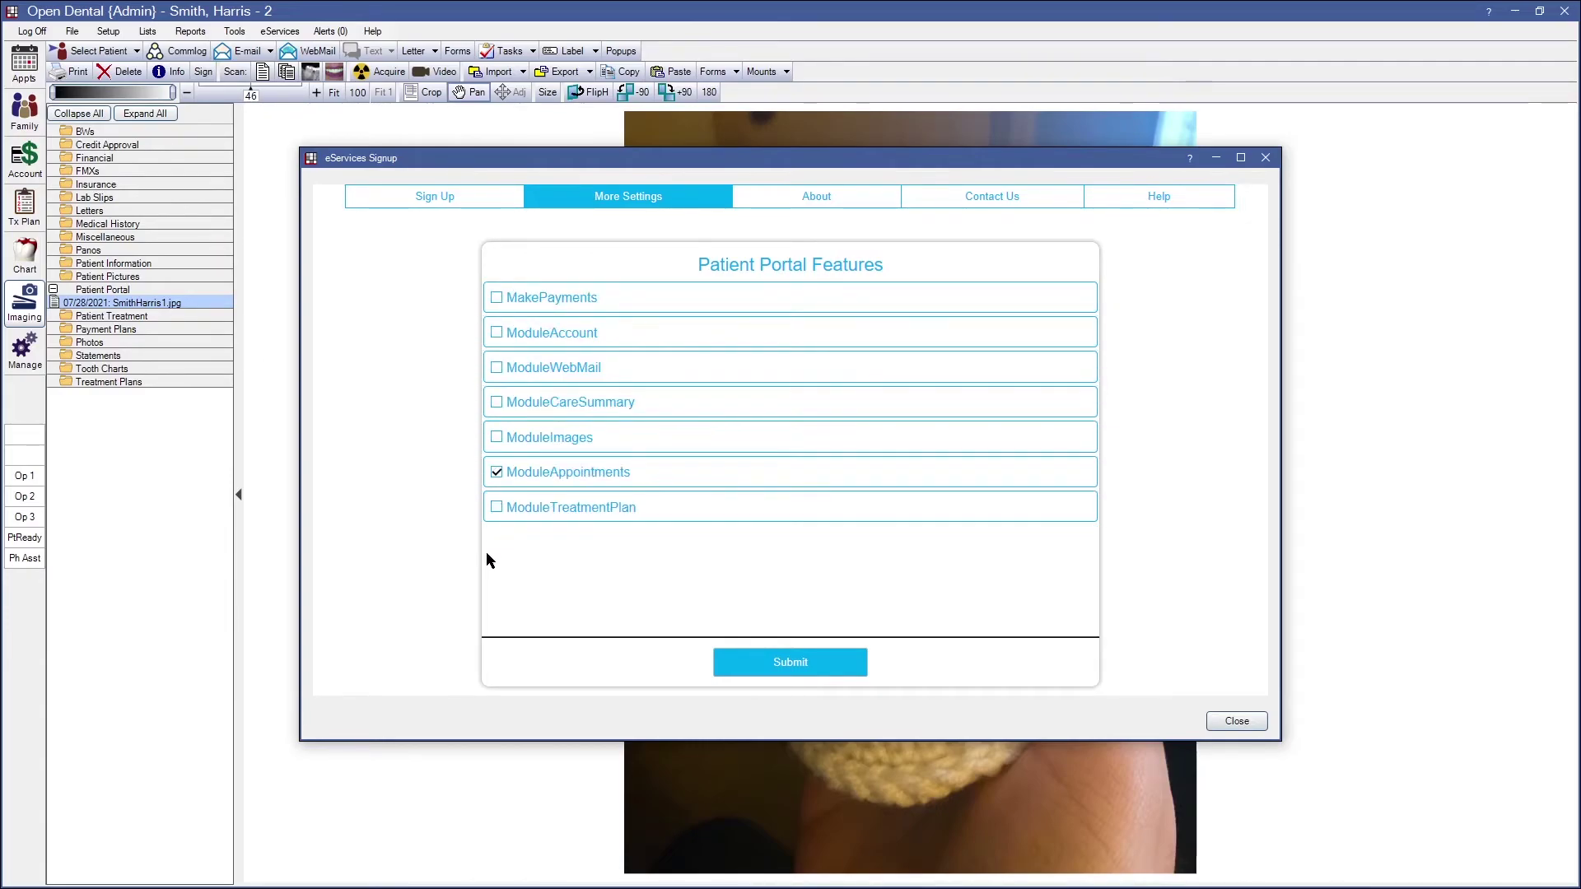
{"action": "left_click", "coordinate": [497, 437]}
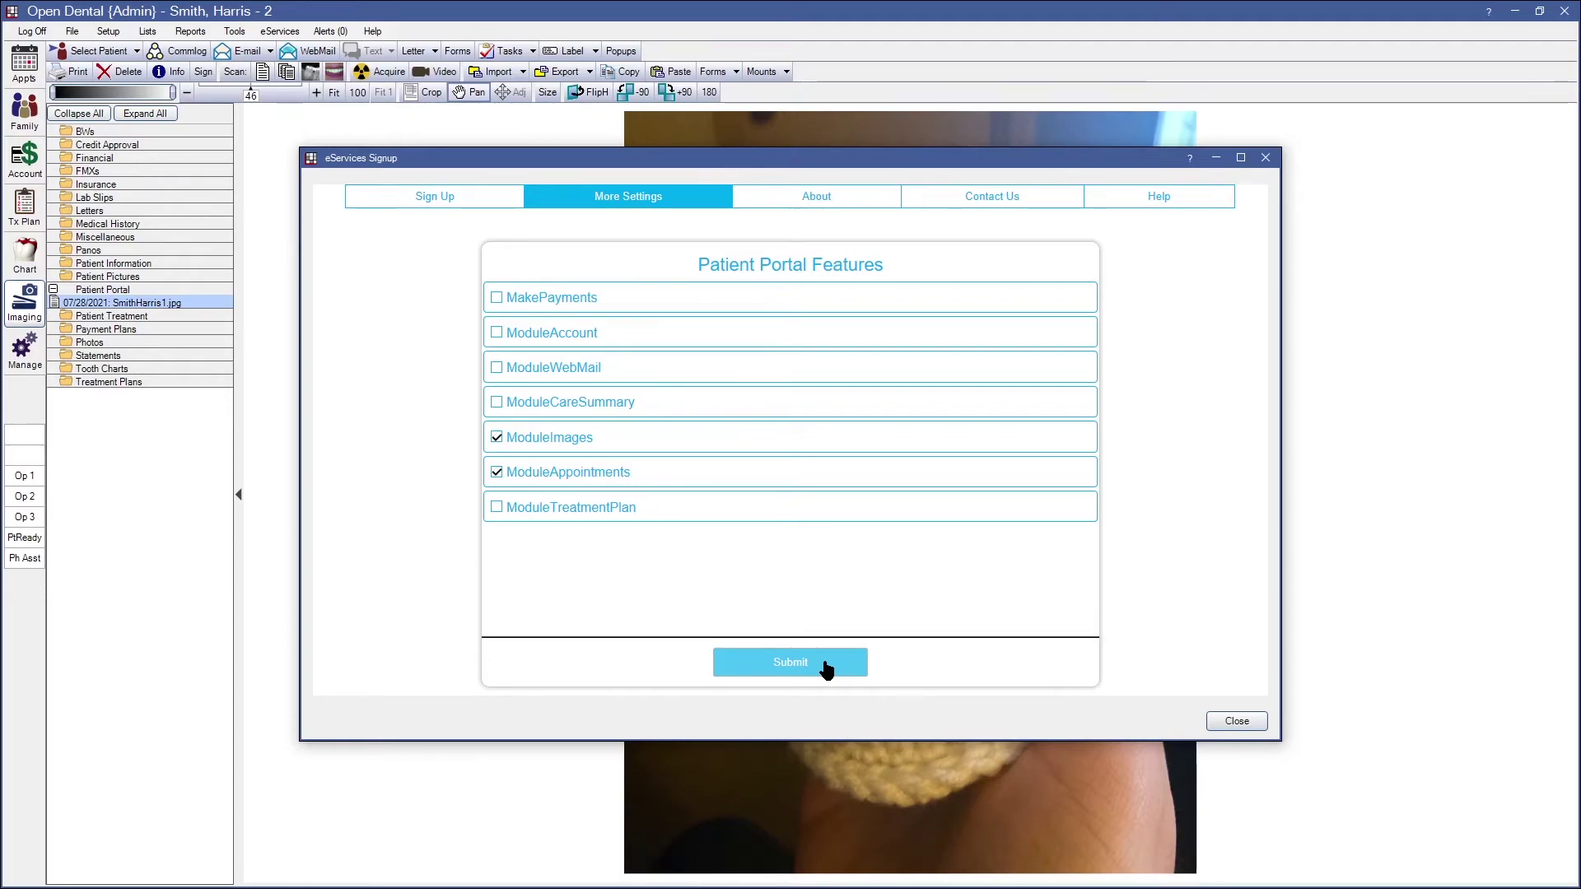
{"action": "left_click", "coordinate": [826, 665]}
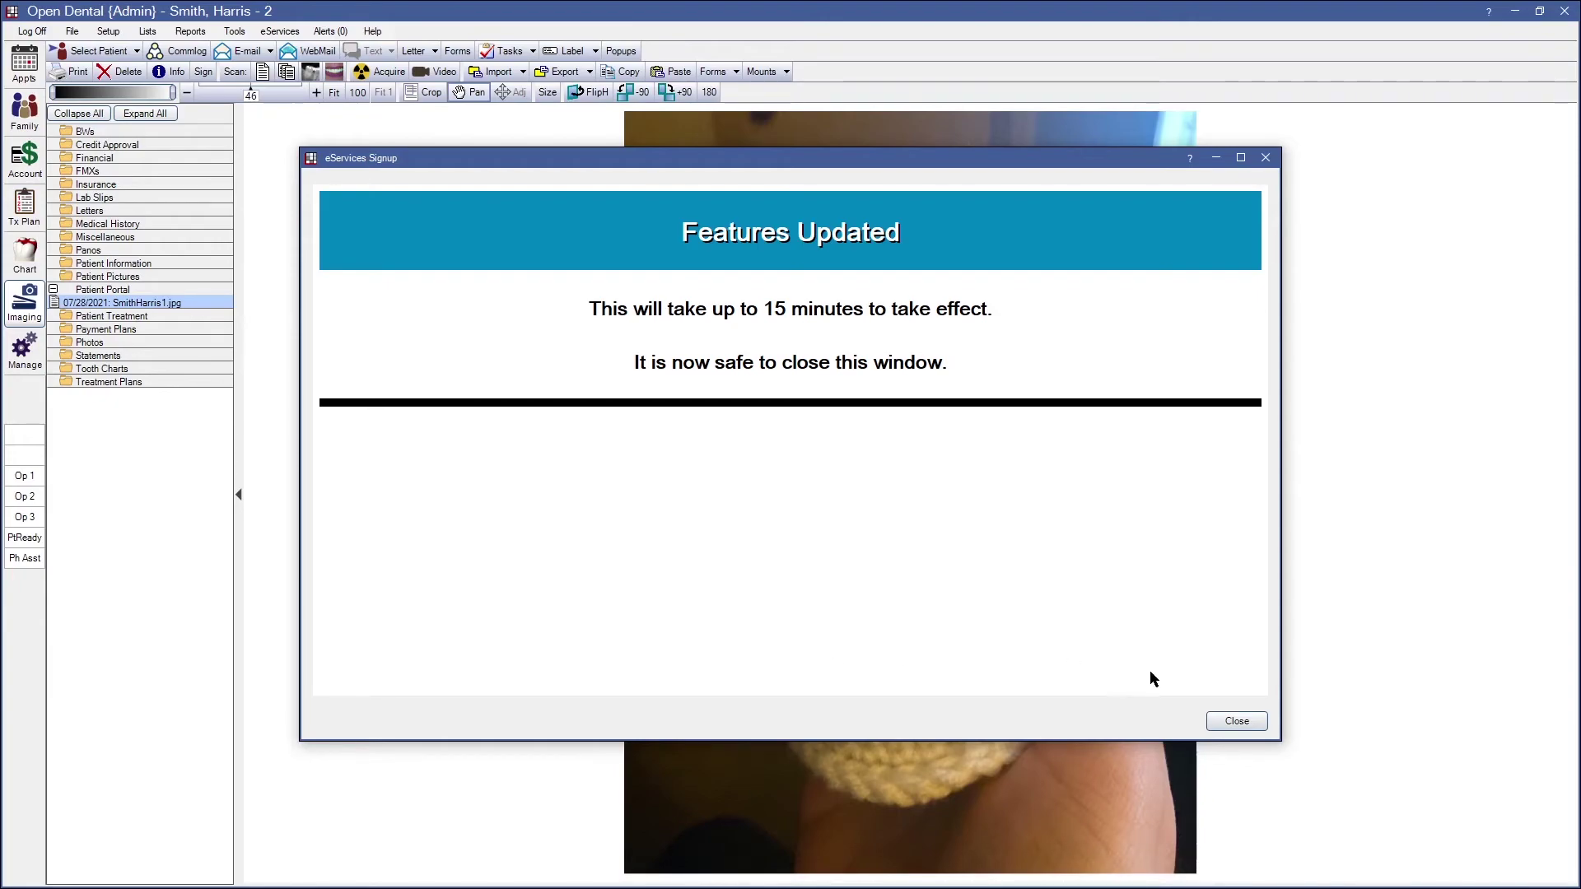
{"action": "left_click", "coordinate": [1236, 722]}
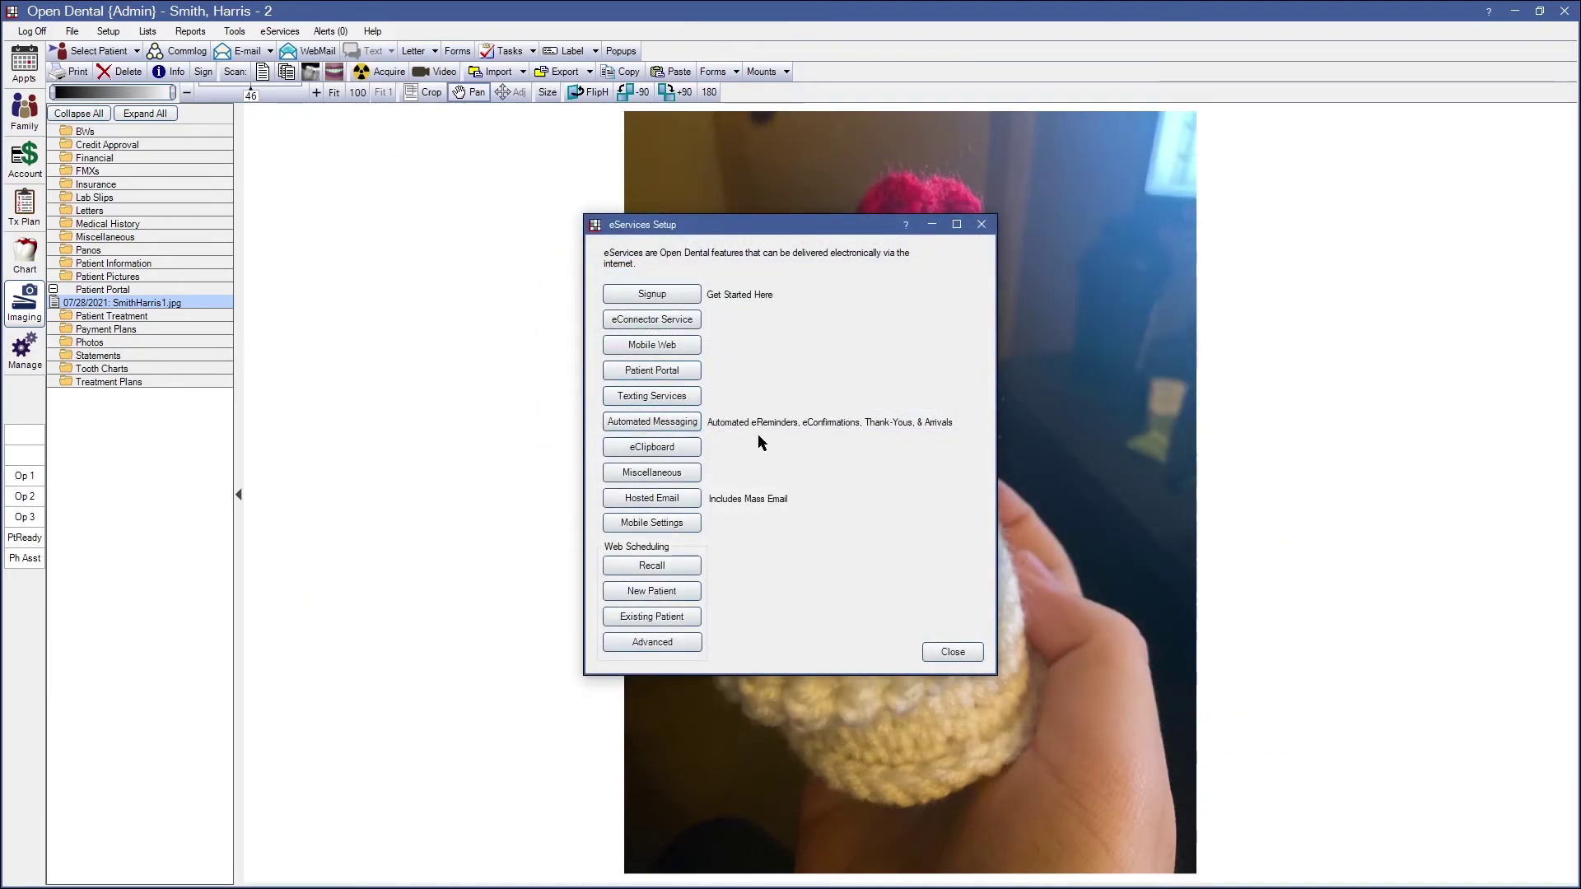
Switch to the patient's Chart and bring up the Patient Portal settings
{"action": "left_click", "coordinate": [948, 651]}
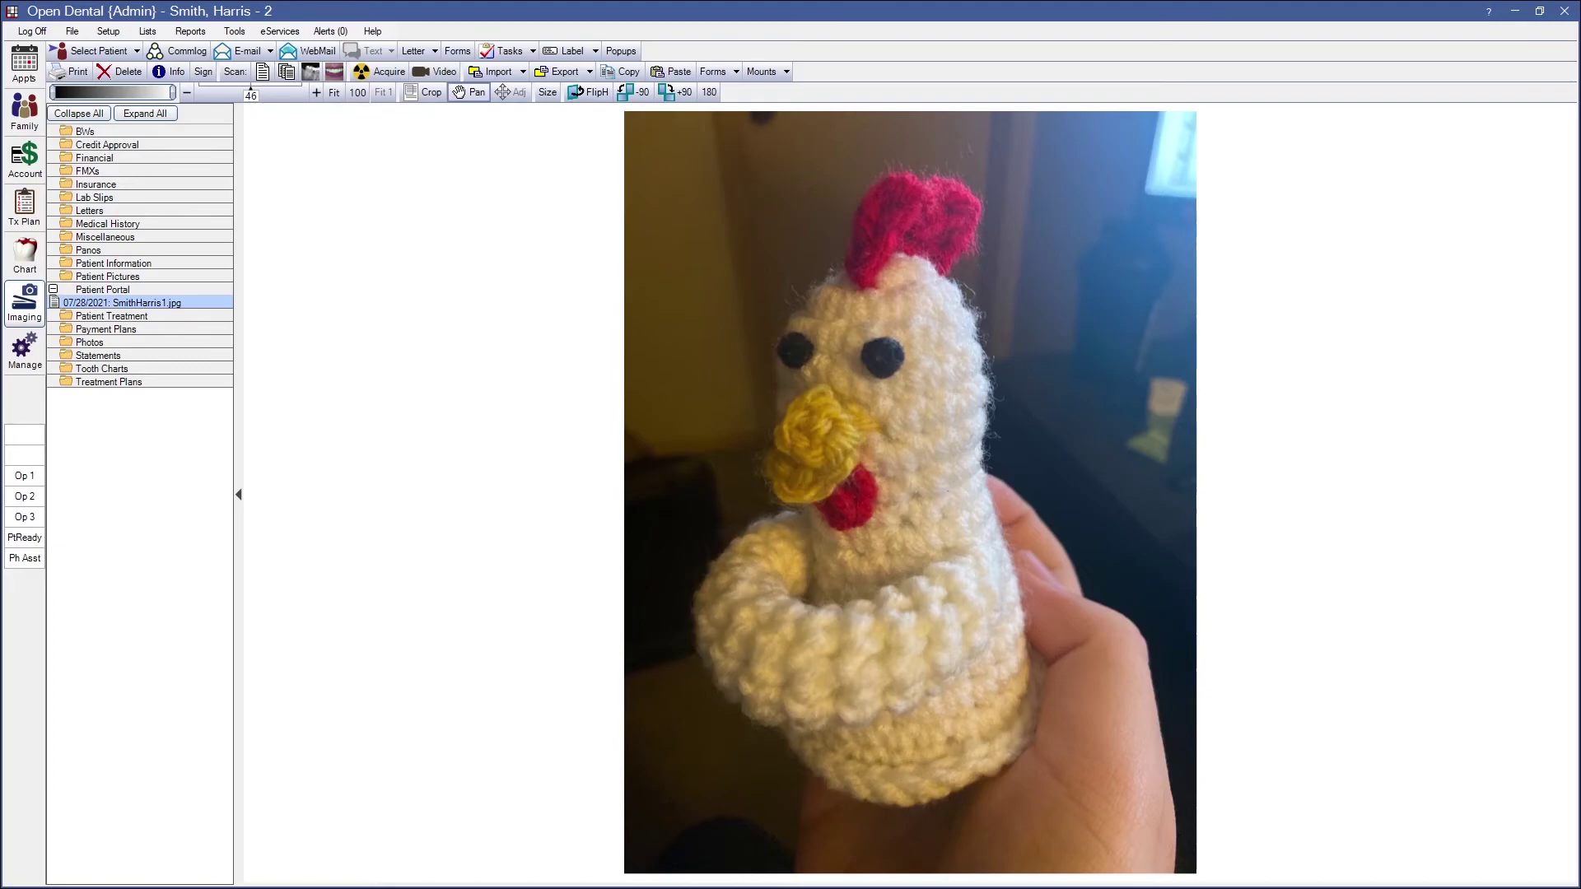
{"action": "left_click", "coordinate": [14, 256]}
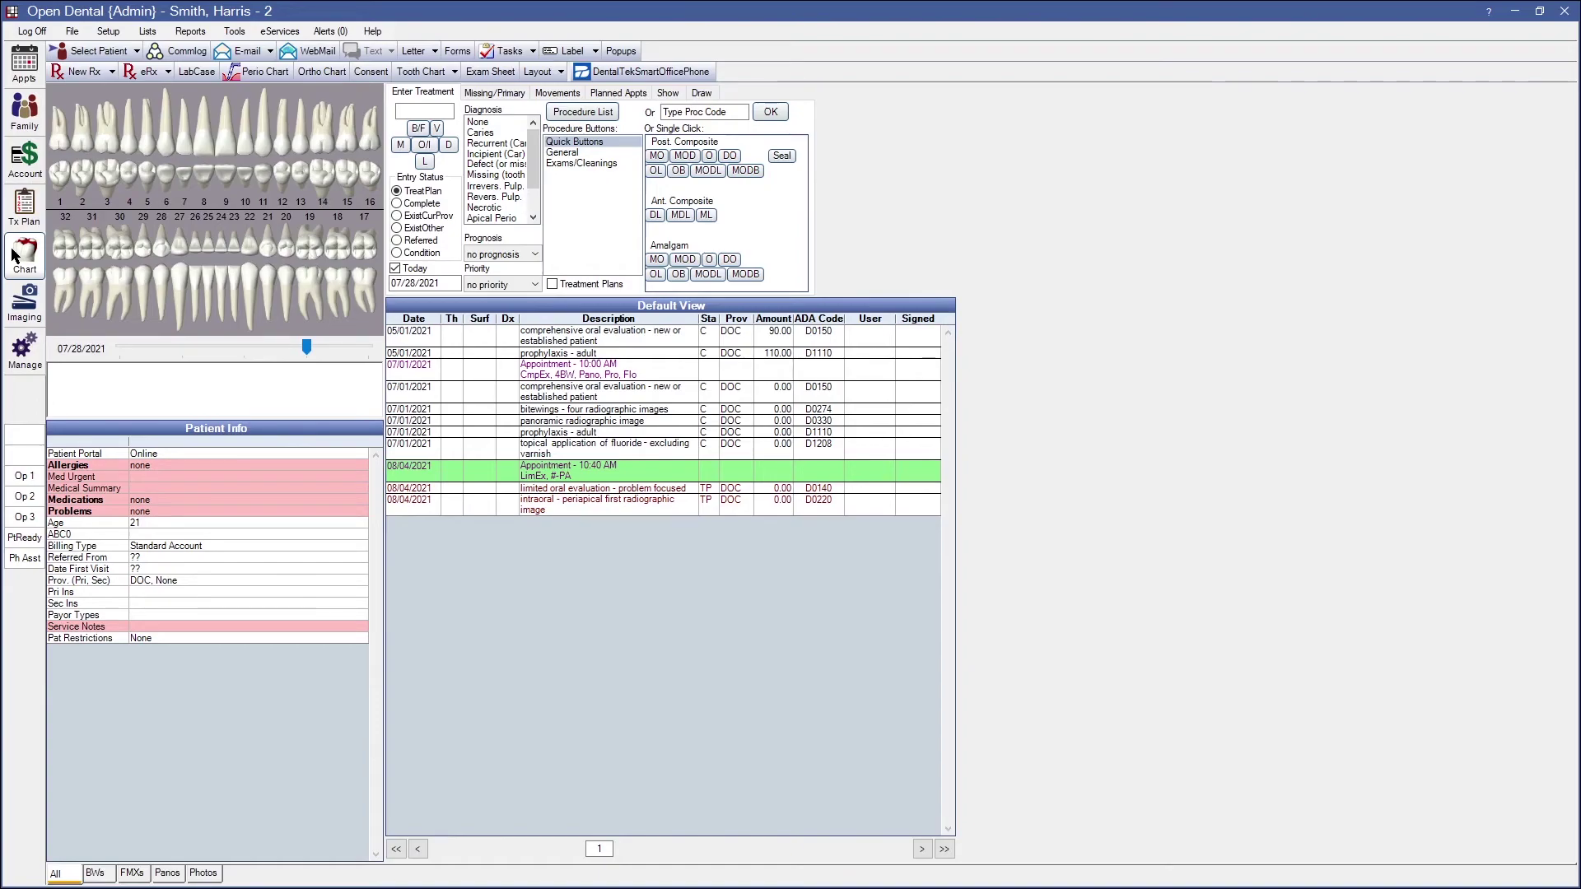
{"action": "left_click", "coordinate": [280, 31]}
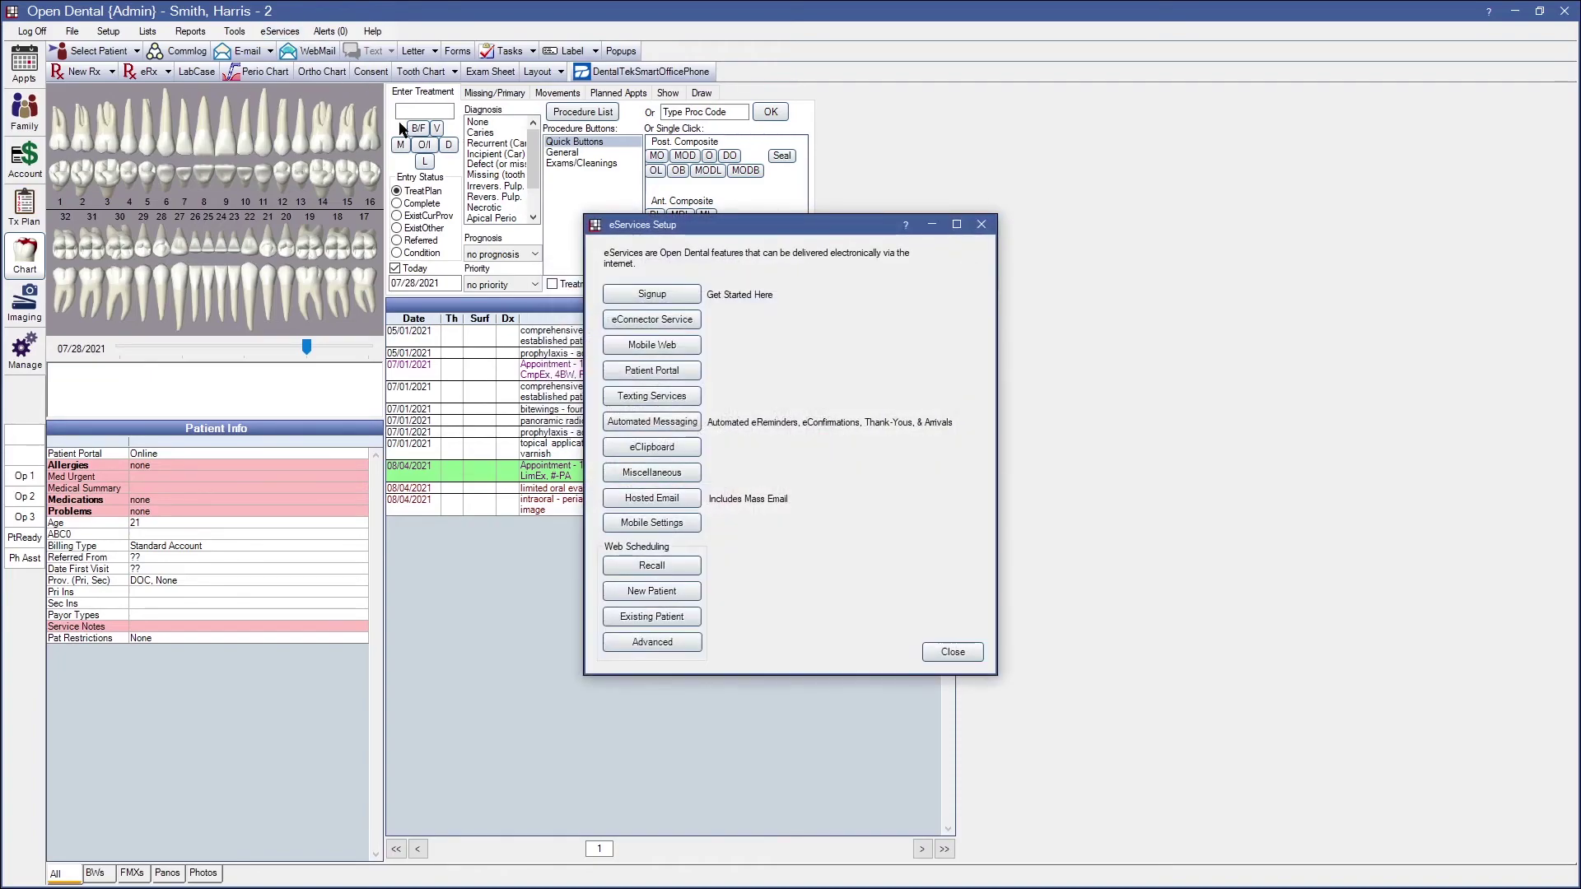
{"action": "left_click", "coordinate": [648, 369]}
Review the notification email subject 'You have a secure message waiting for you', then accept and close
{"action": "left_click", "coordinate": [580, 626]}
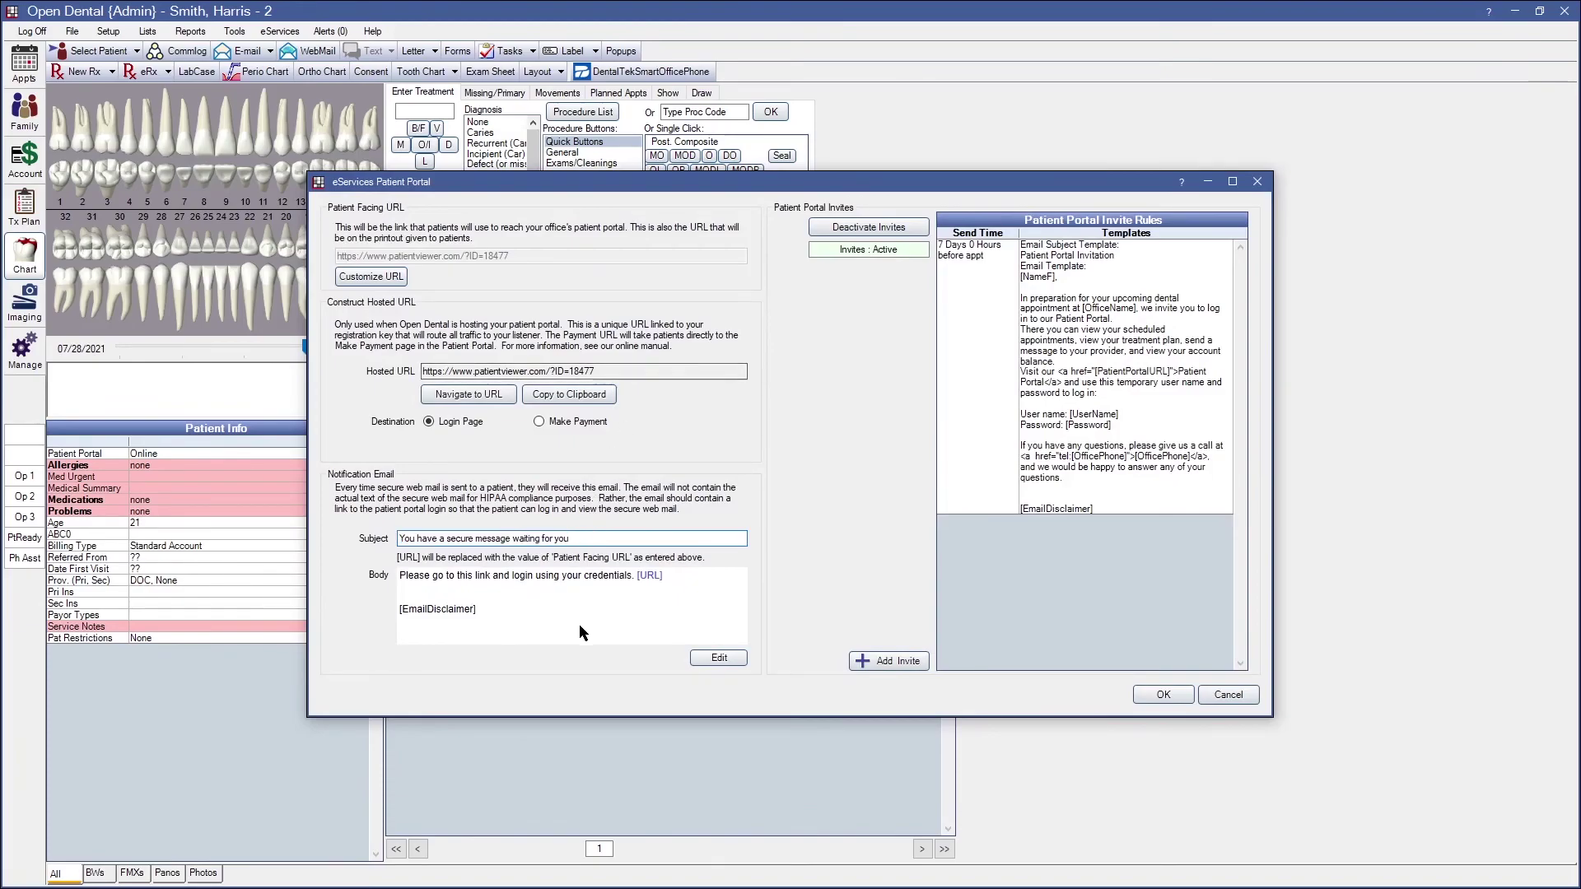
{"action": "left_click_drag", "start_coordinate": [576, 538], "coordinate": [350, 525]}
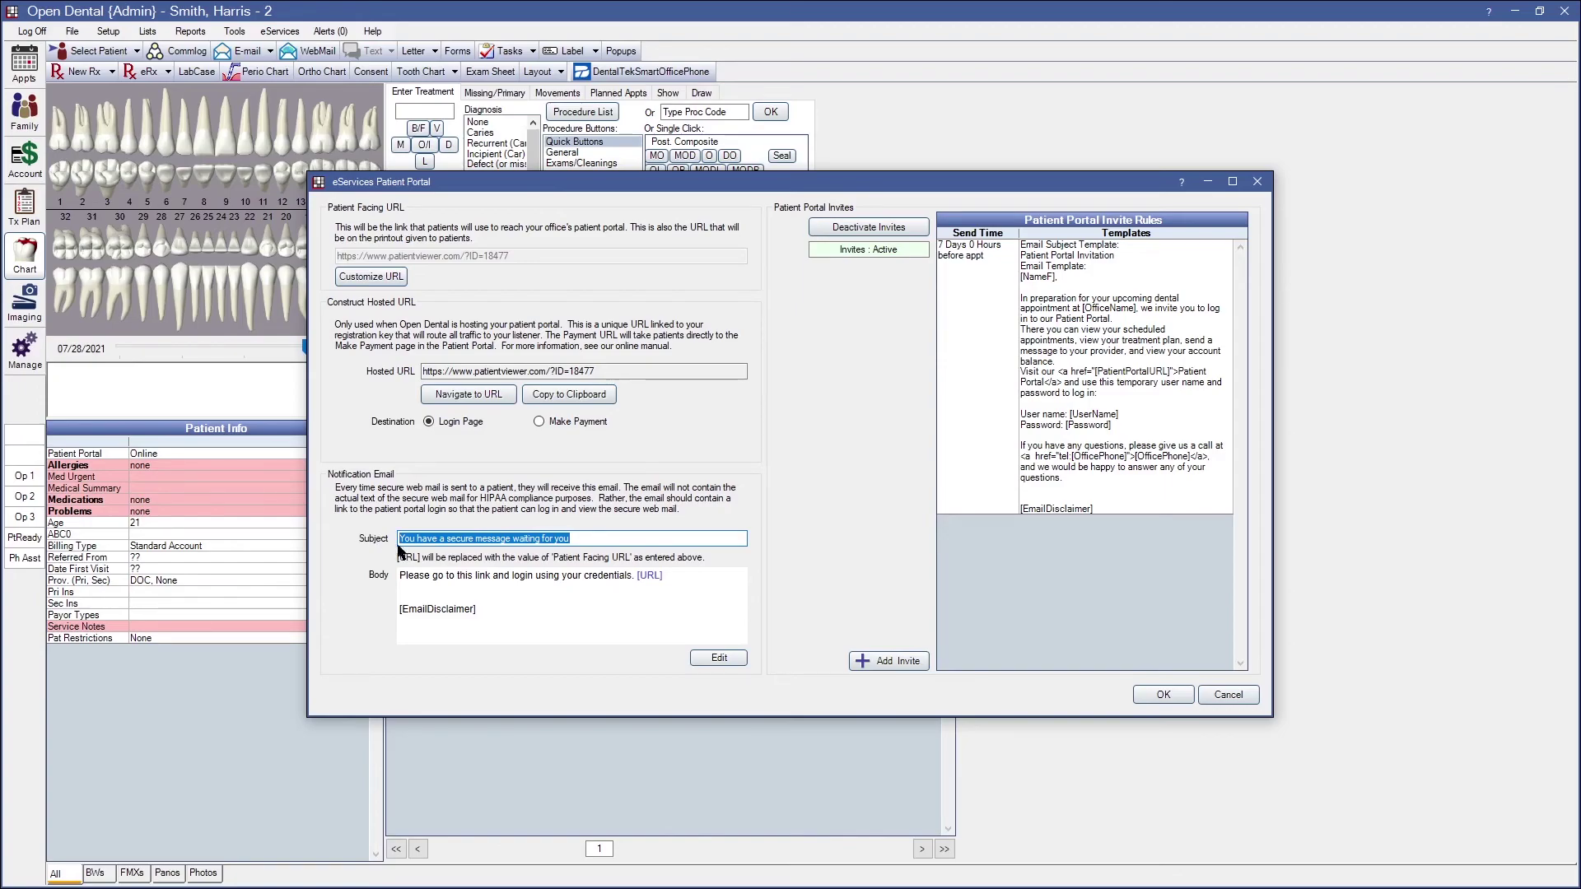
{"action": "left_click", "coordinate": [427, 574]}
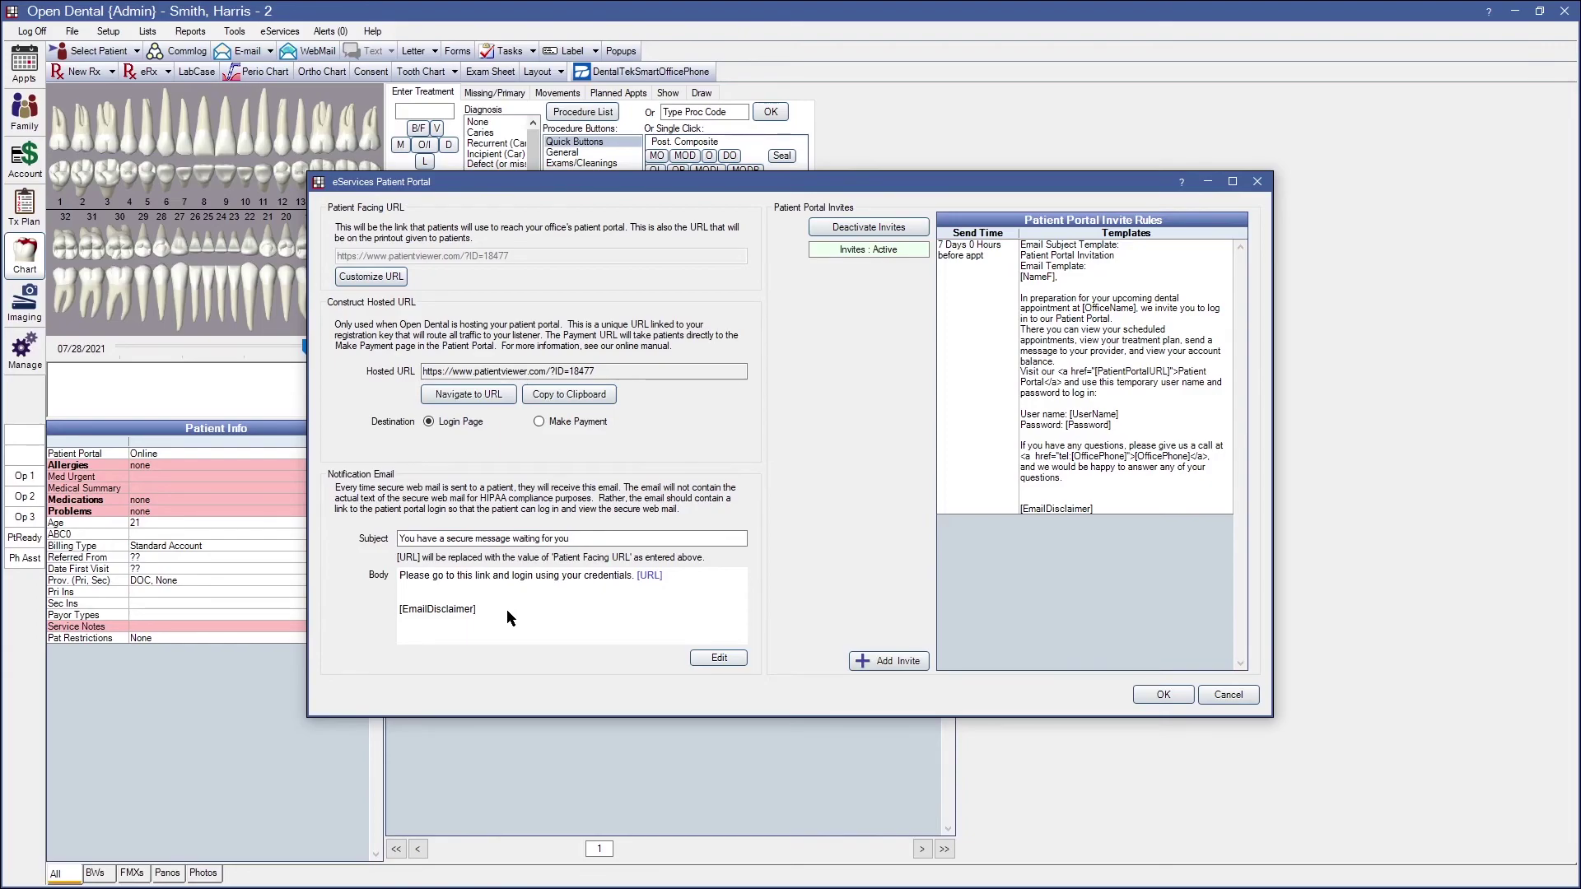
{"action": "left_click_drag", "start_coordinate": [576, 539], "coordinate": [399, 539]}
{"action": "left_click", "coordinate": [421, 580]}
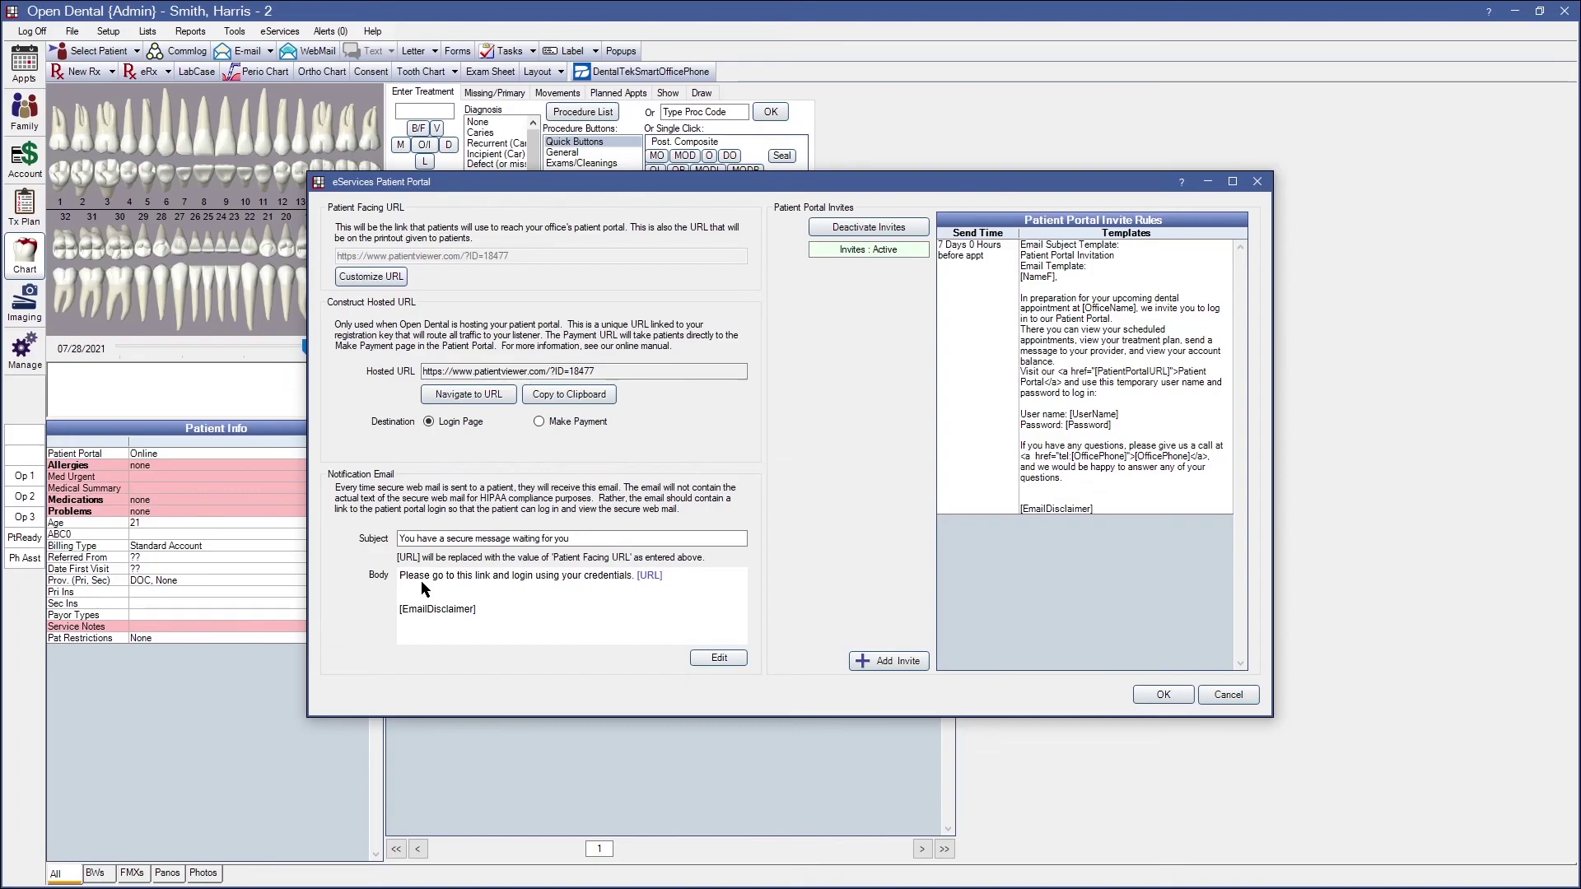
{"action": "left_click", "coordinate": [1163, 695]}
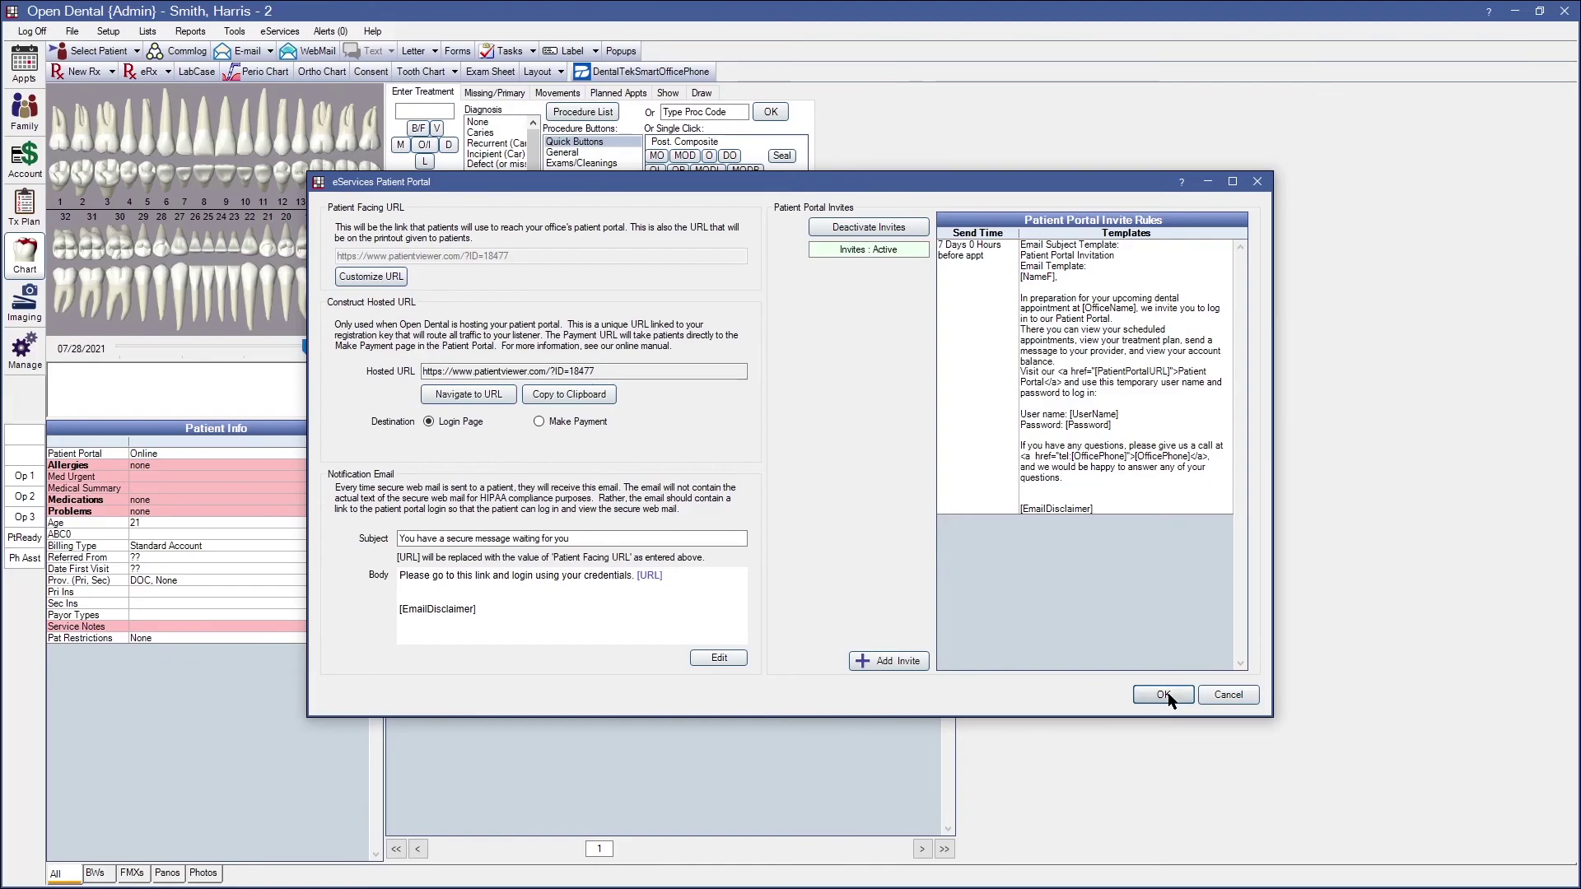
{"action": "left_click", "coordinate": [952, 652]}
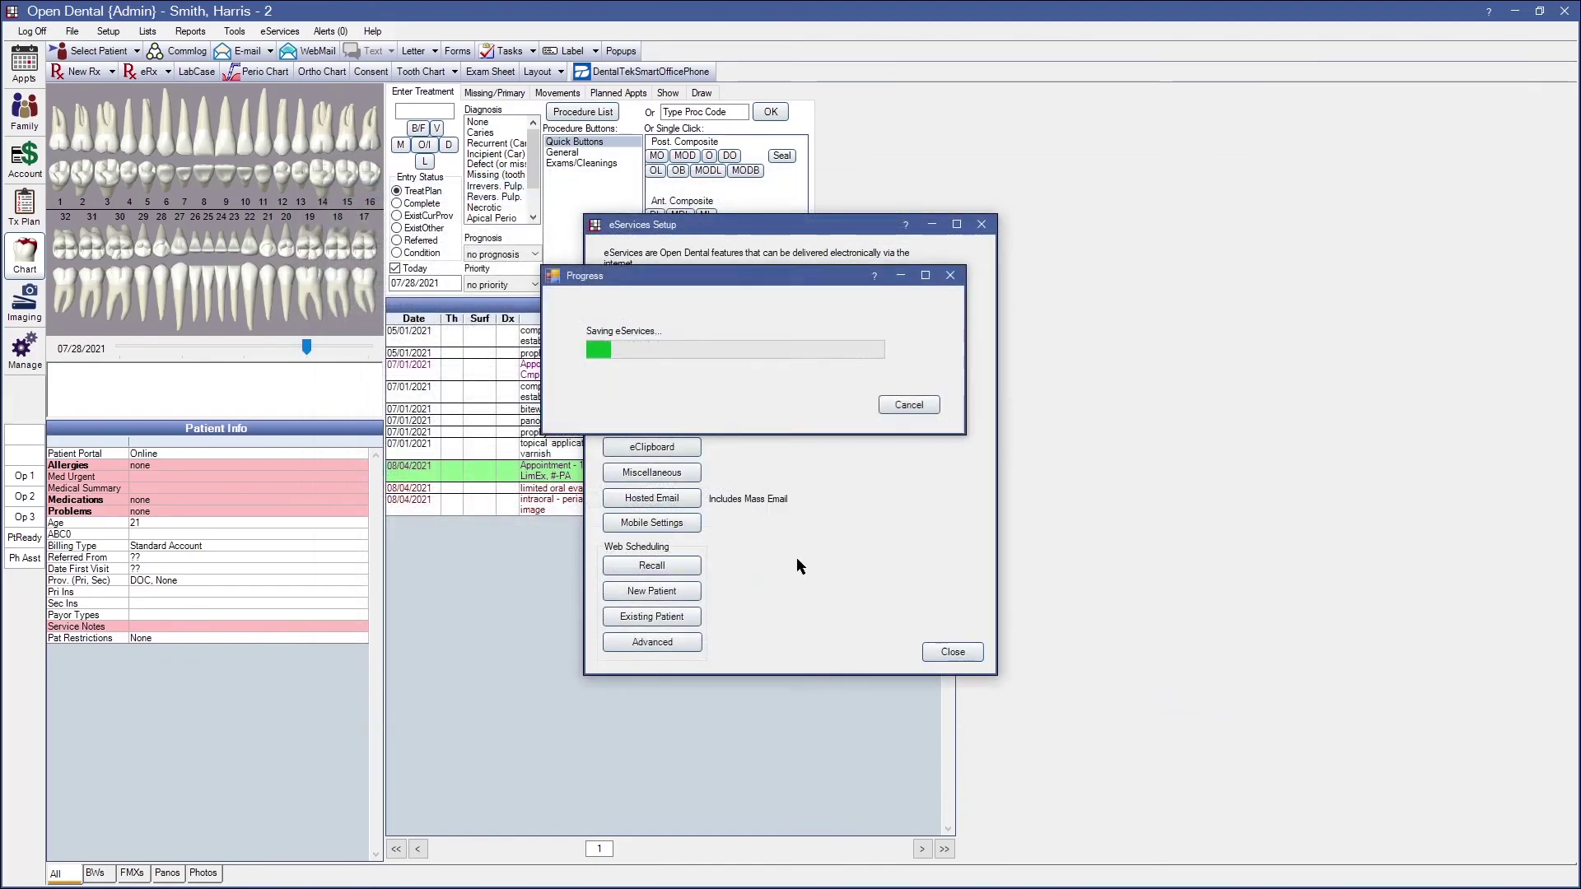
{"action": "left_click", "coordinate": [306, 52]}
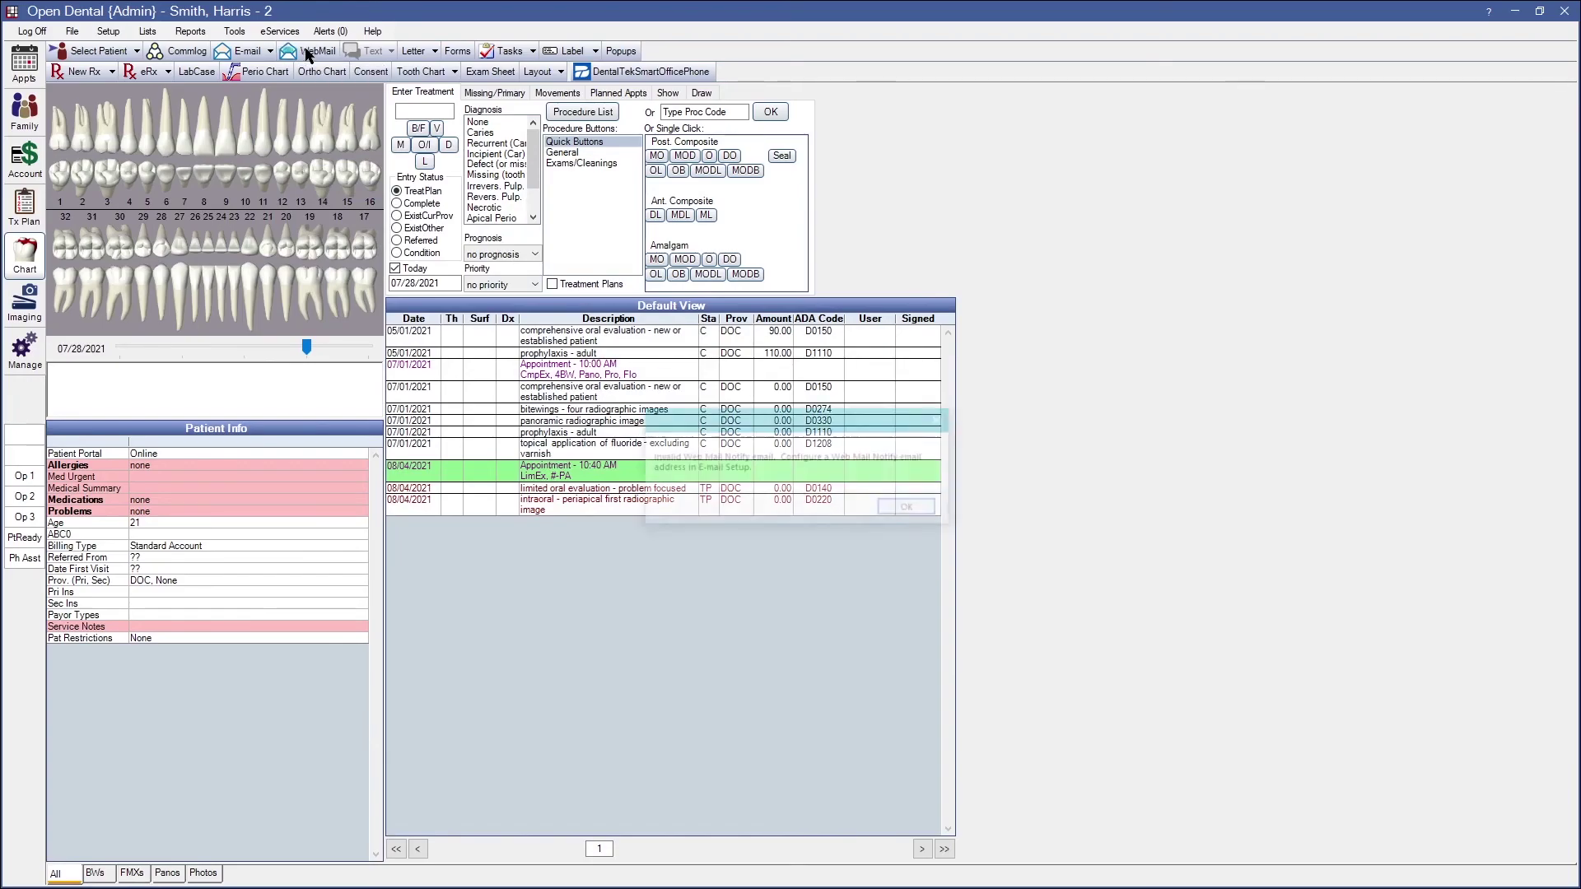
{"action": "left_click", "coordinate": [911, 509]}
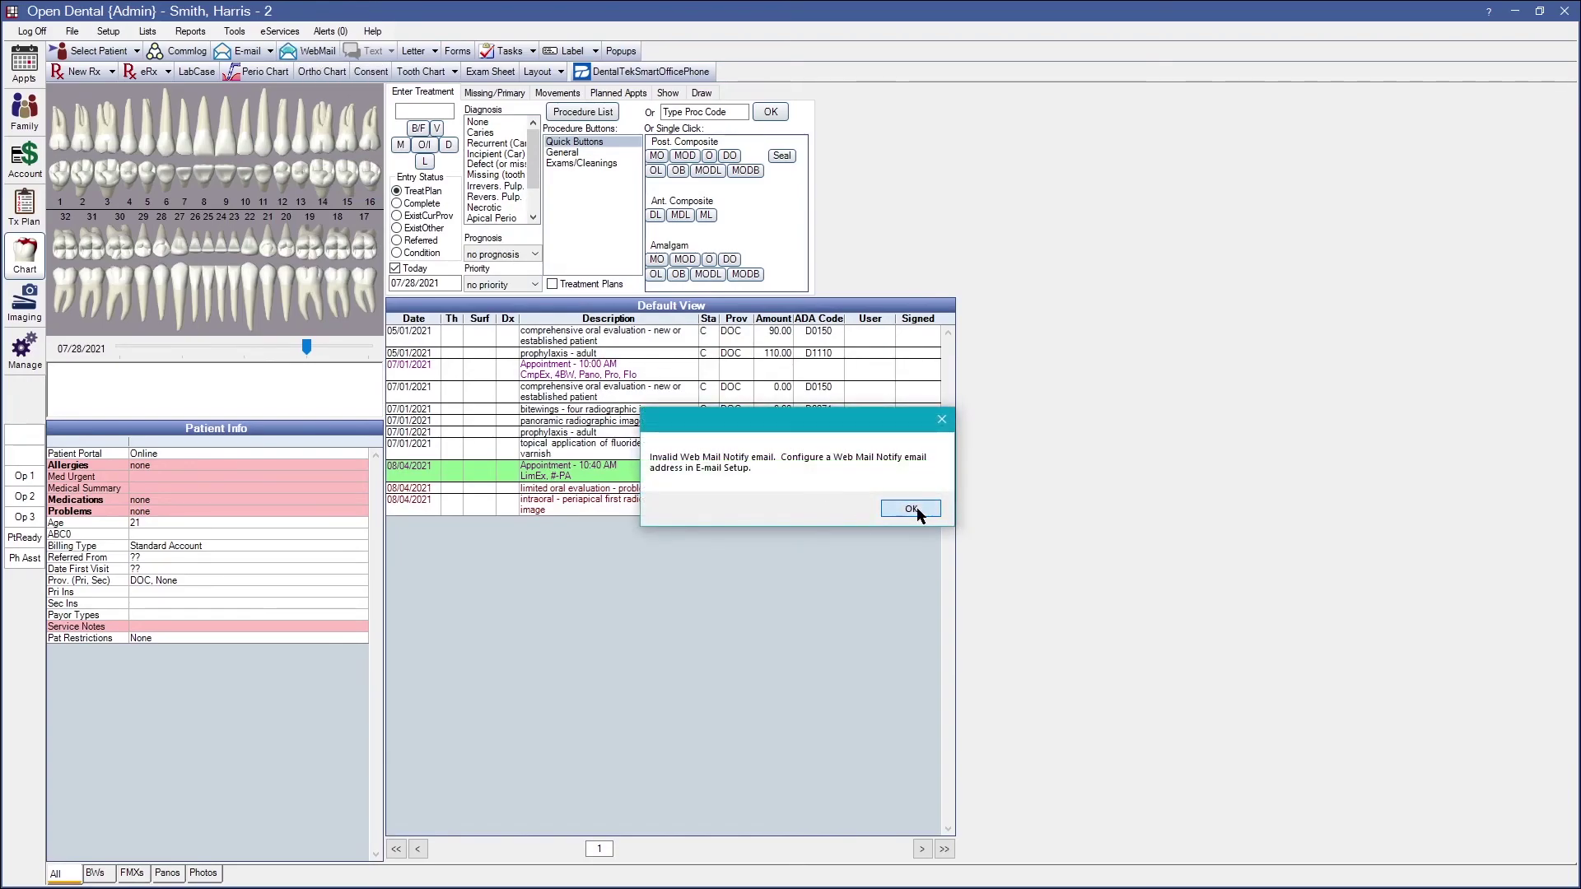